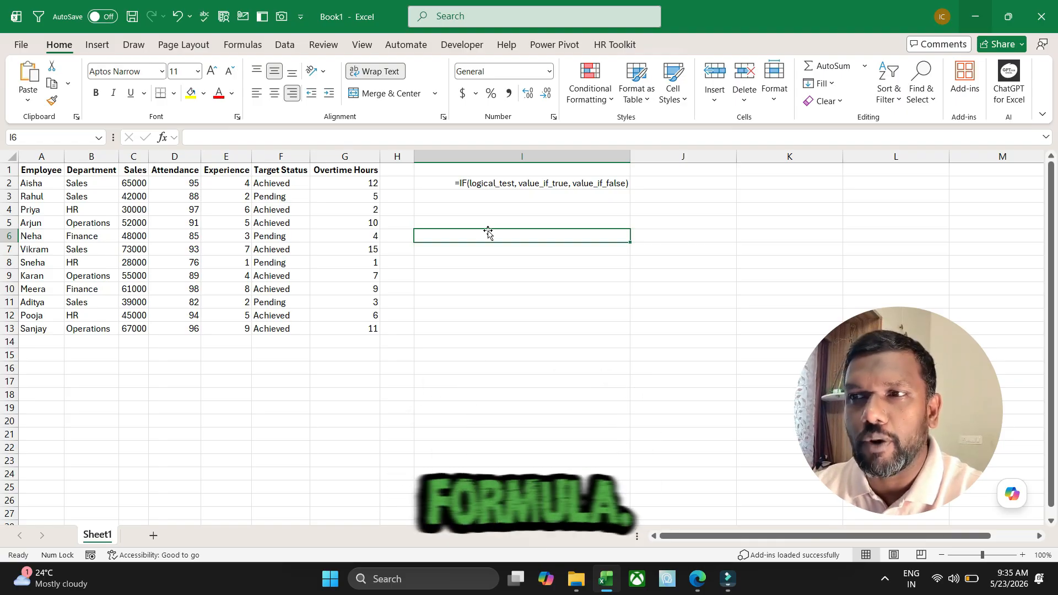
Step: Enlarge the IF syntax text in cell I2 to font size 16
click(478, 188)
click(214, 68)
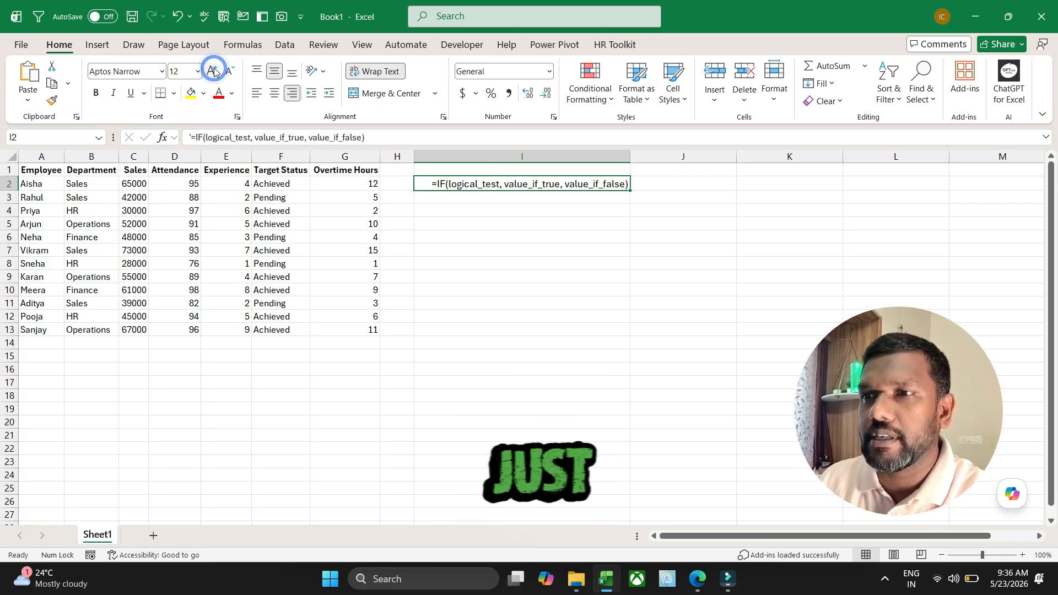
click(214, 68)
click(214, 68)
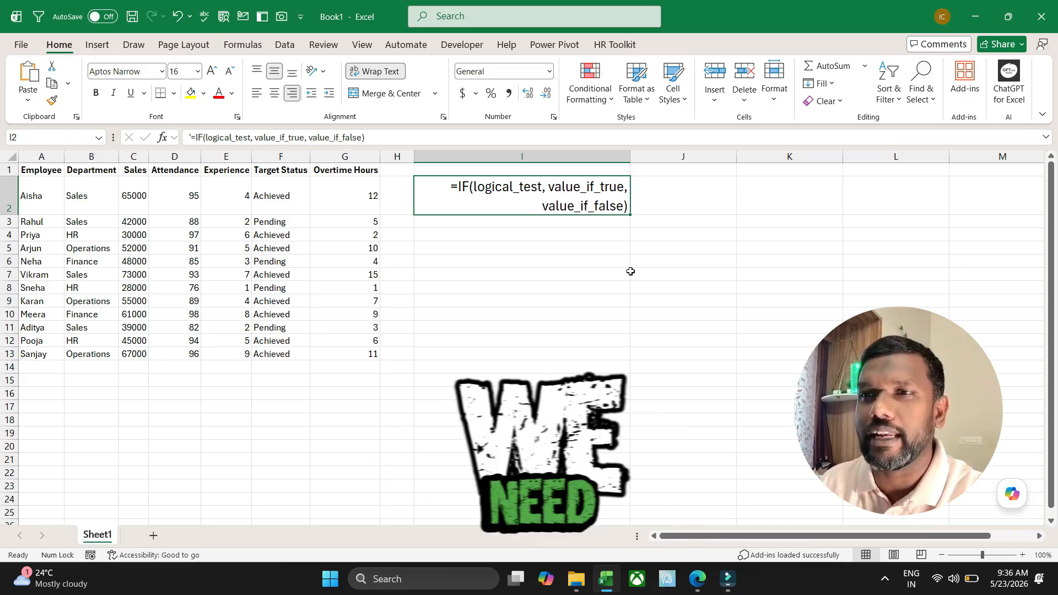
Step: Copy the Sales column C1:C13 into a new sheet, starting at cell C3
drag(140, 168, 136, 354)
key(ctrl+c)
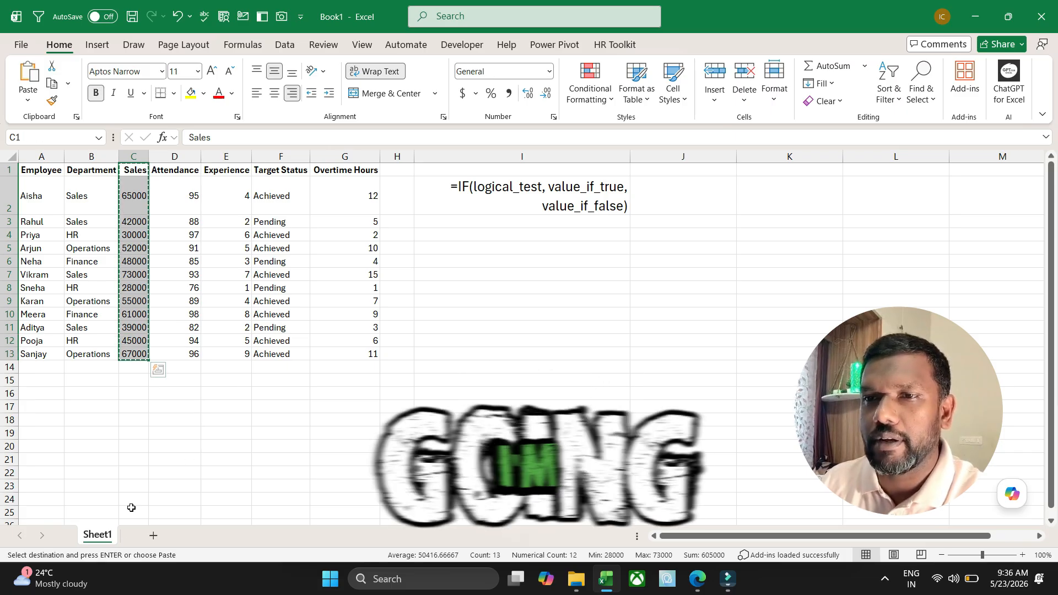
click(154, 536)
click(119, 193)
key(ctrl+v)
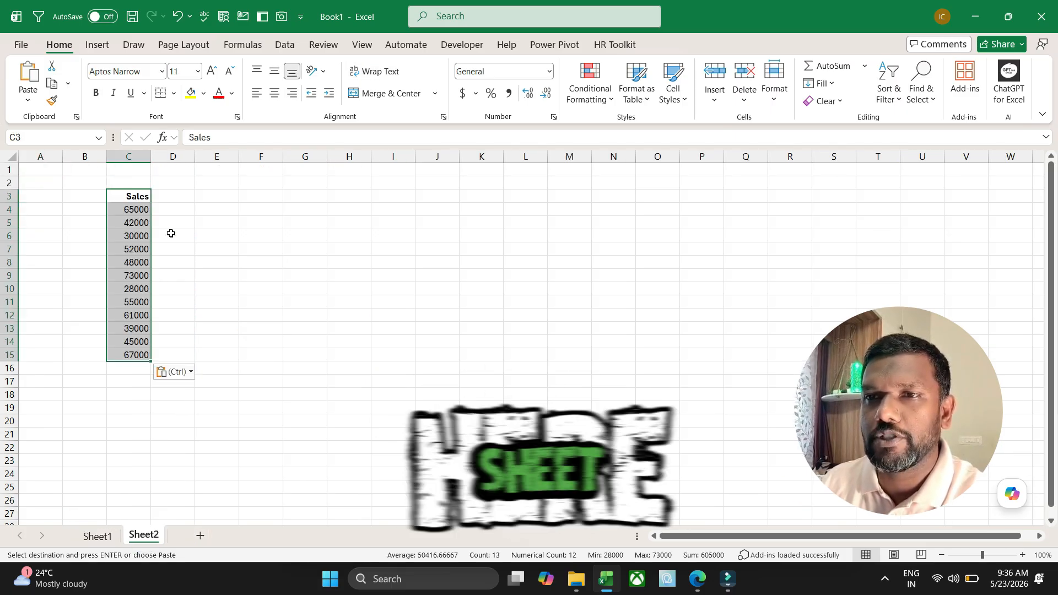
Step: Examine the copied sales values one by one against the 50000 threshold
key(Right)
click(170, 210)
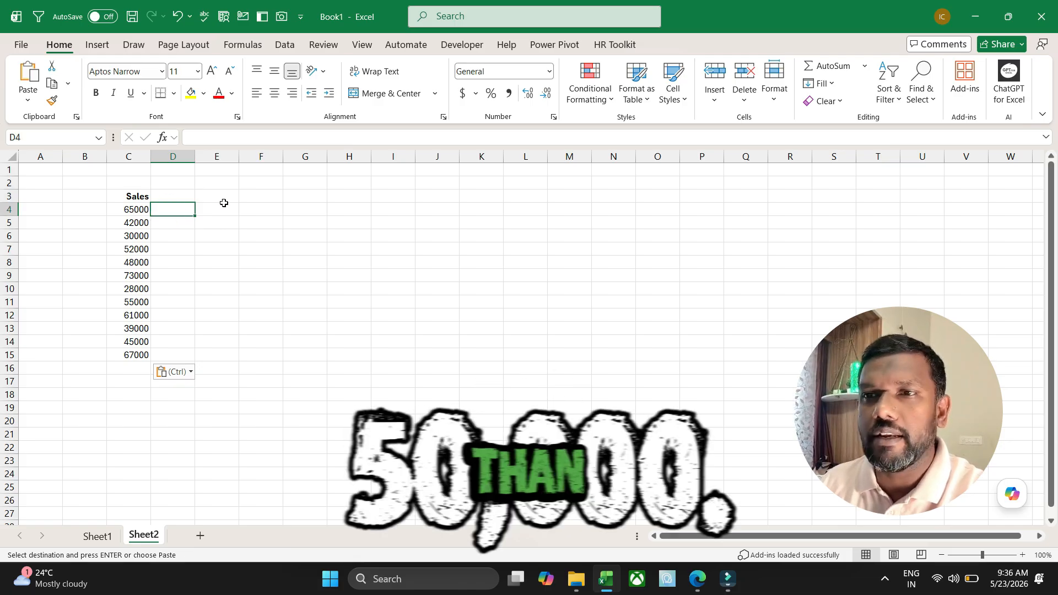
click(130, 210)
click(135, 222)
click(129, 244)
click(126, 264)
click(125, 276)
click(124, 290)
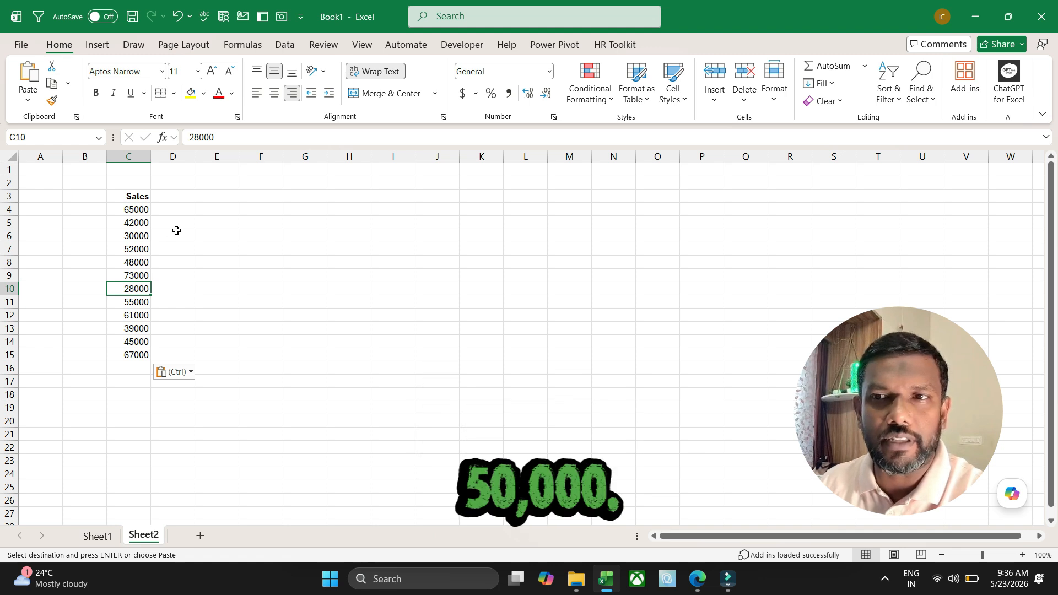
Step: Enter the comparison formula =C4>50000 in cell D4 beside the first sales value
click(177, 212)
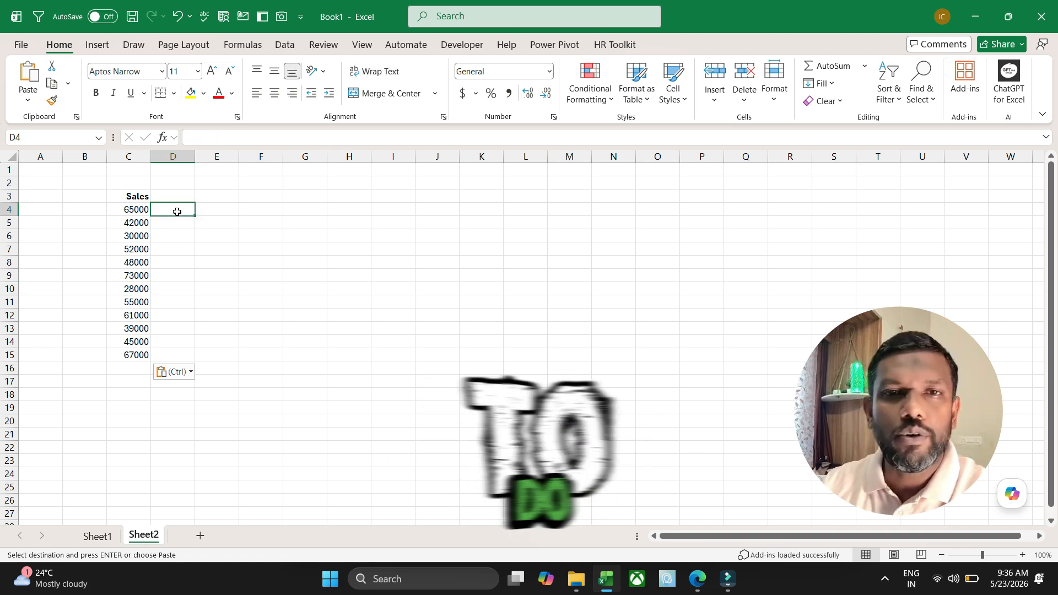
key(Escape)
text(=)
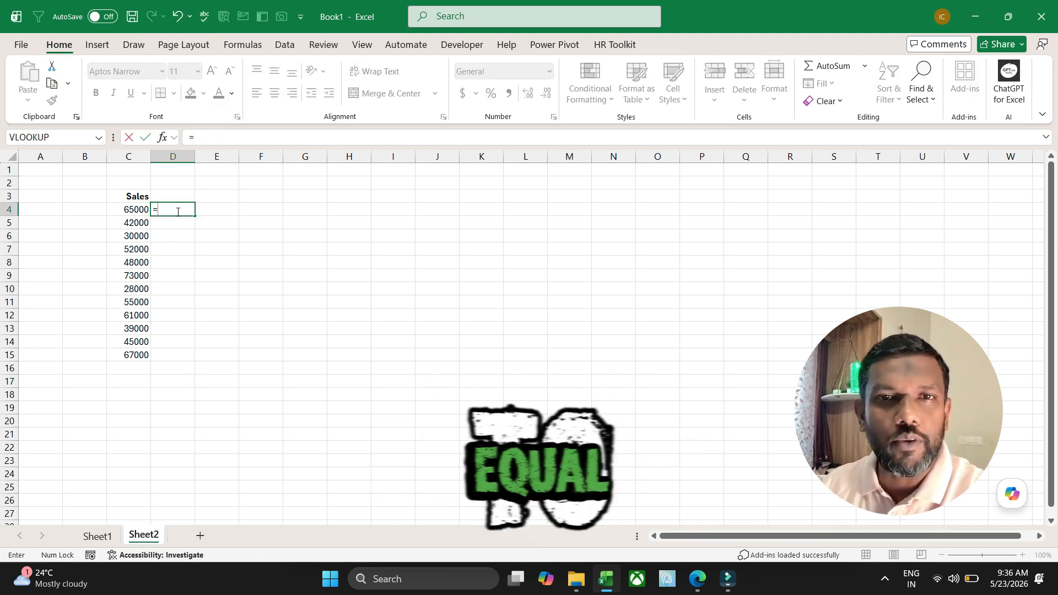
click(127, 210)
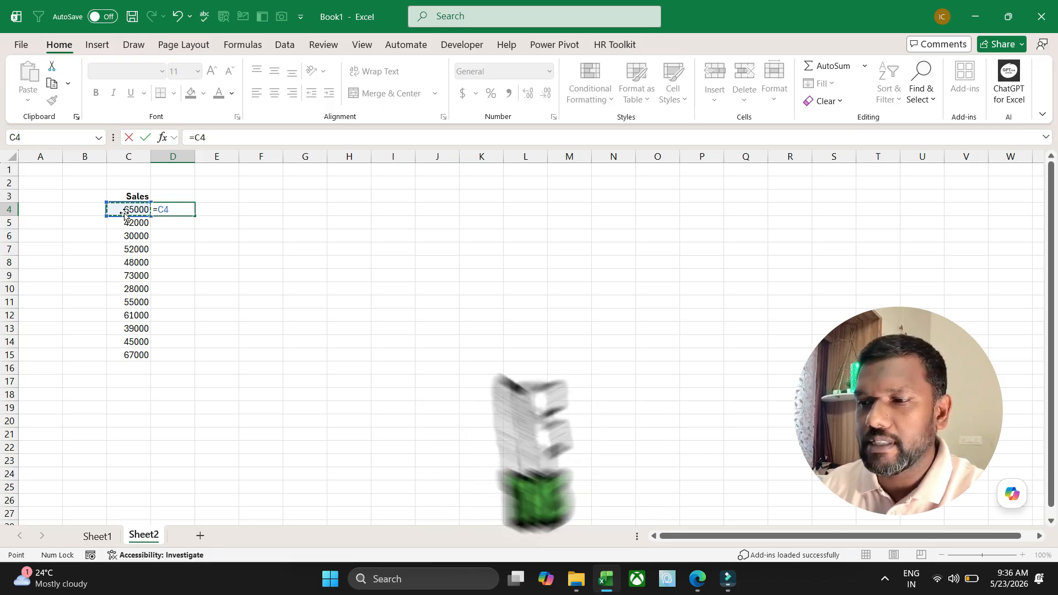
text(>)
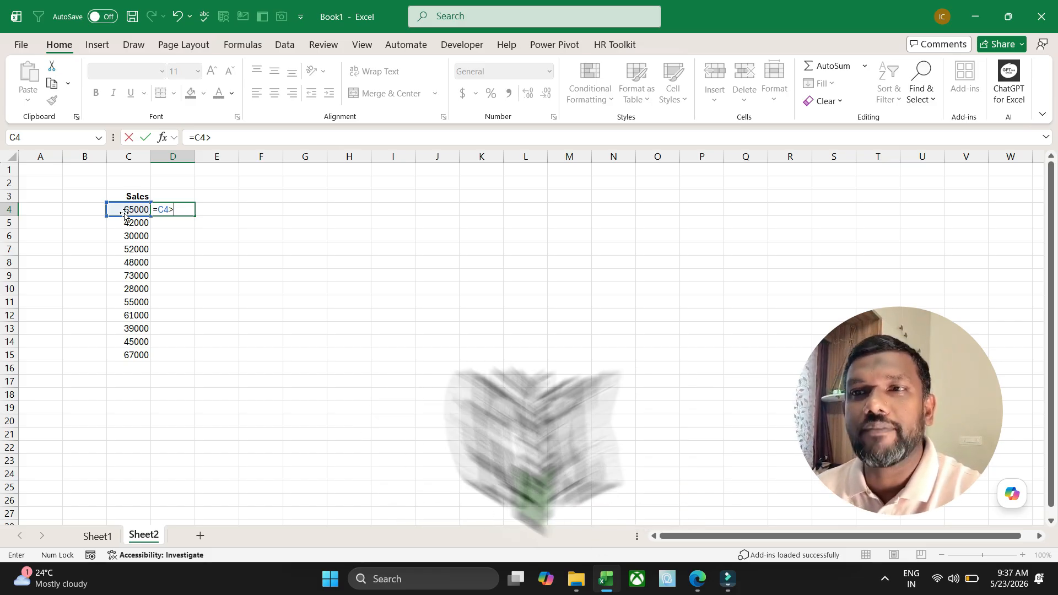
text(50000)
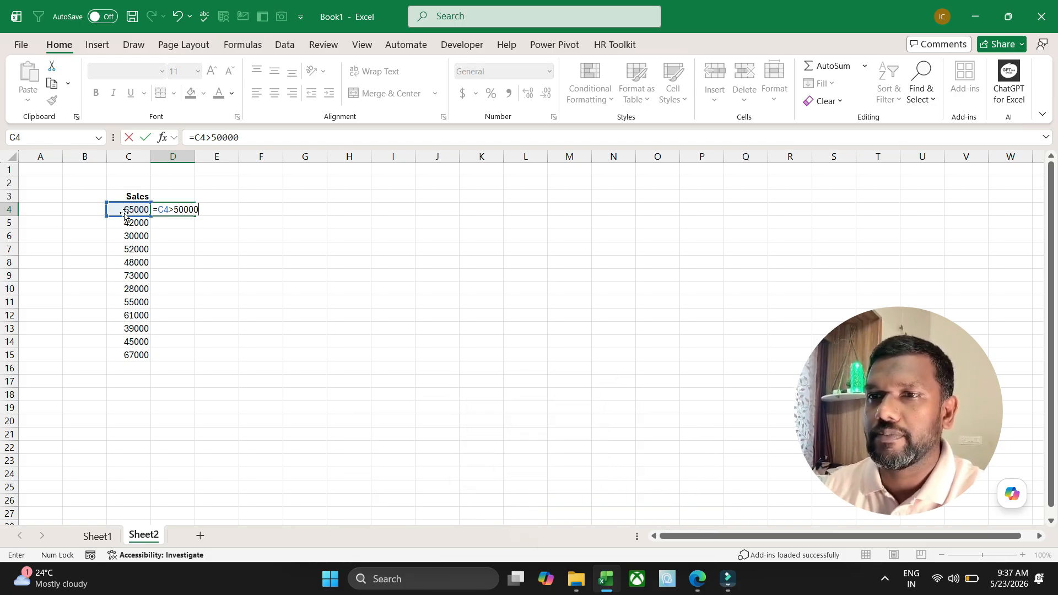
key(Return)
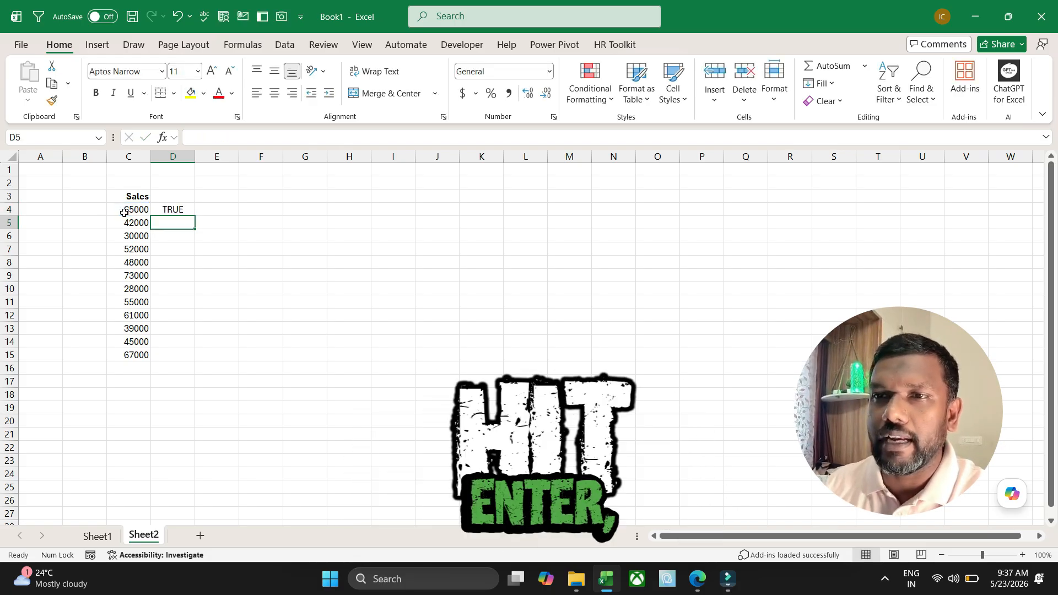
Step: Fill the D4 comparison formula down to D15 for all sales values
click(191, 209)
double_click(197, 215)
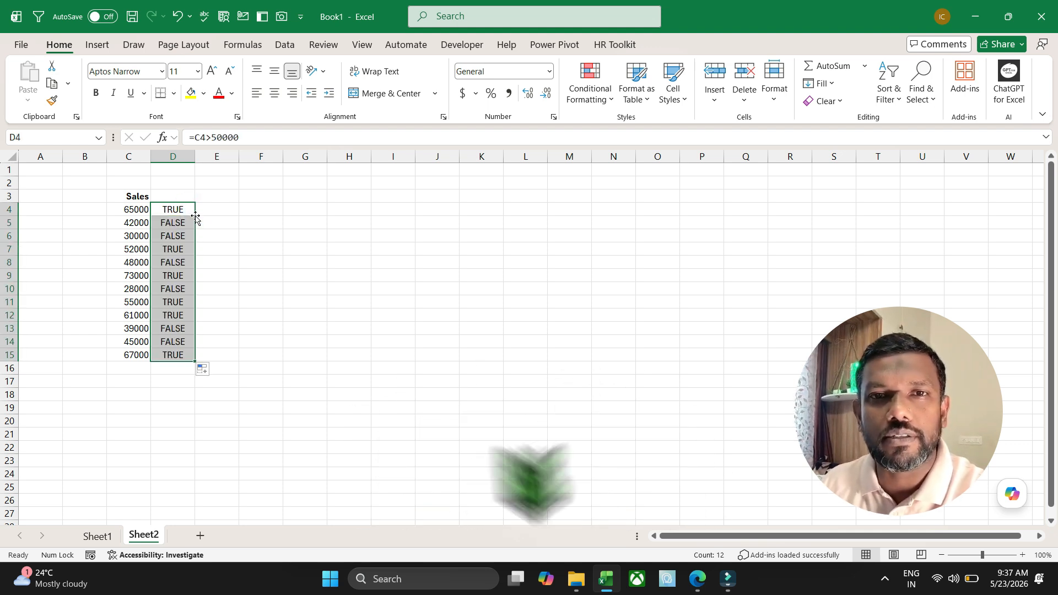
click(212, 210)
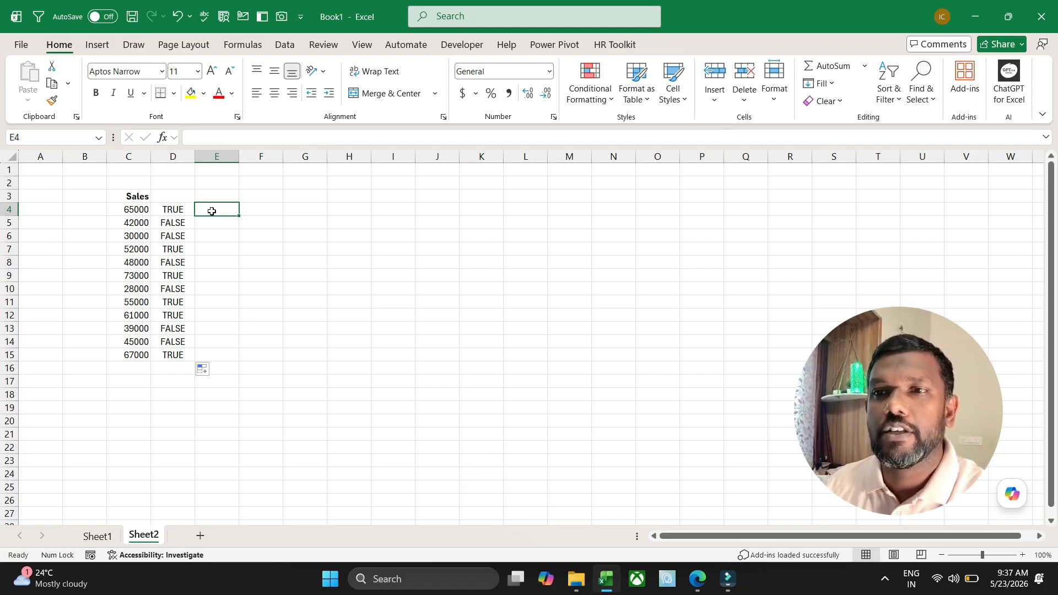
Step: Return to Sheet1 and clear the IF syntax text from cell I2
click(89, 537)
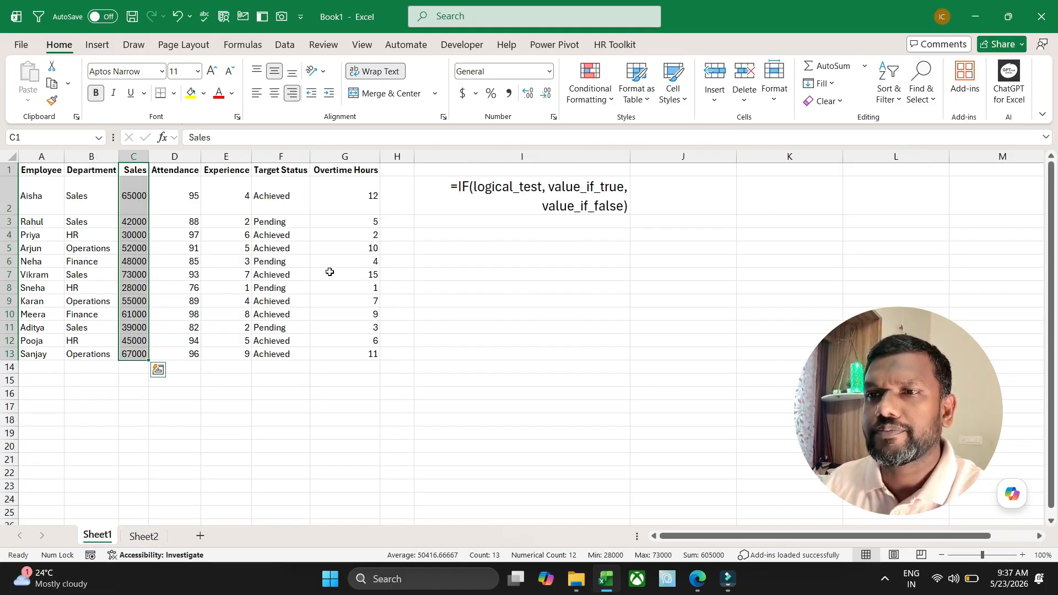
click(286, 204)
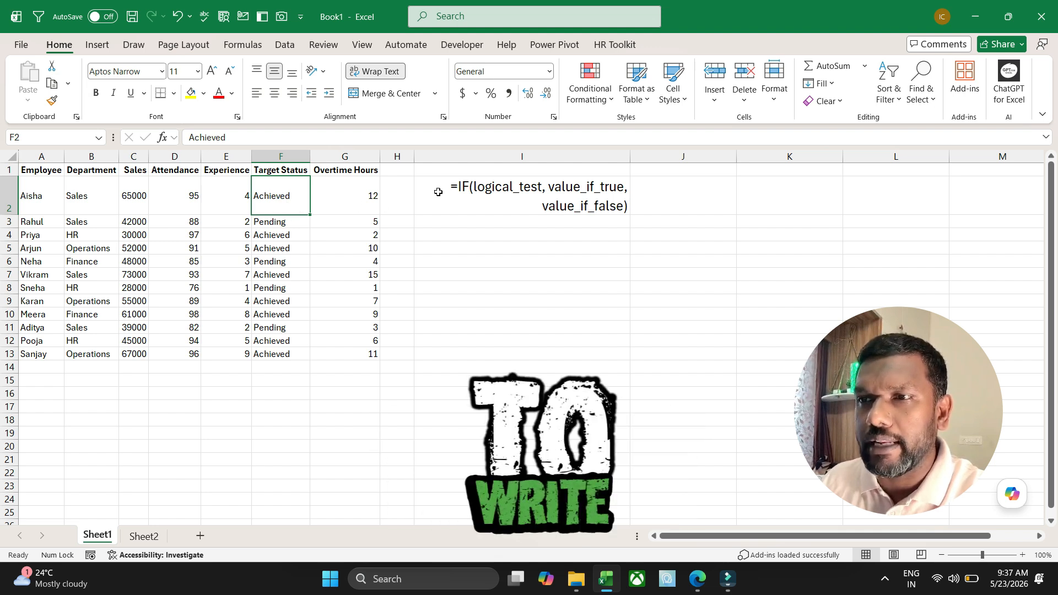
click(461, 197)
key(Delete)
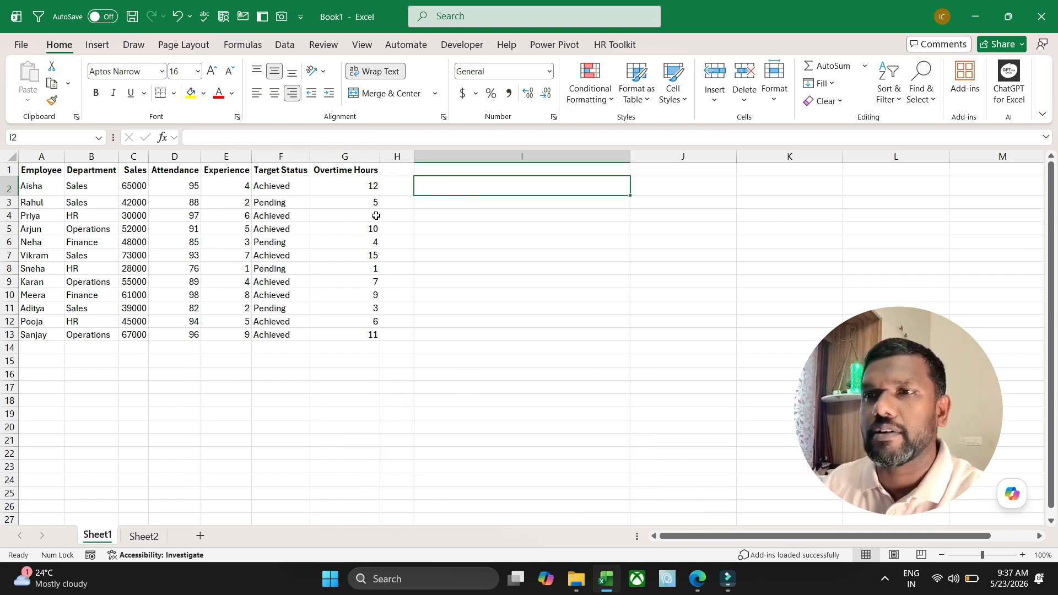
Step: Clear the existing Target Status entries in F2:F13, keeping the column header
click(292, 173)
click(294, 186)
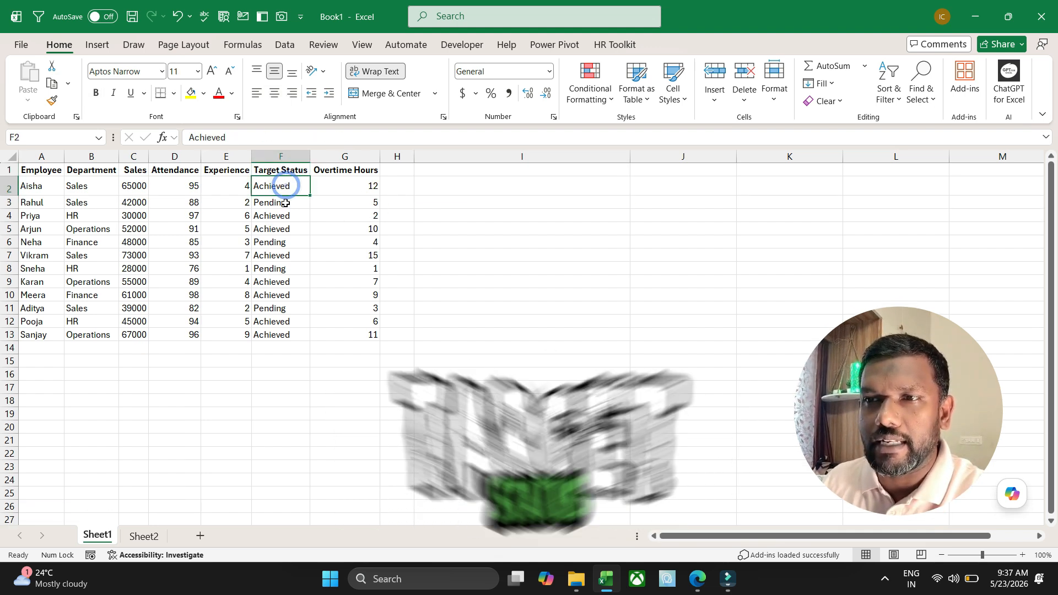
click(296, 202)
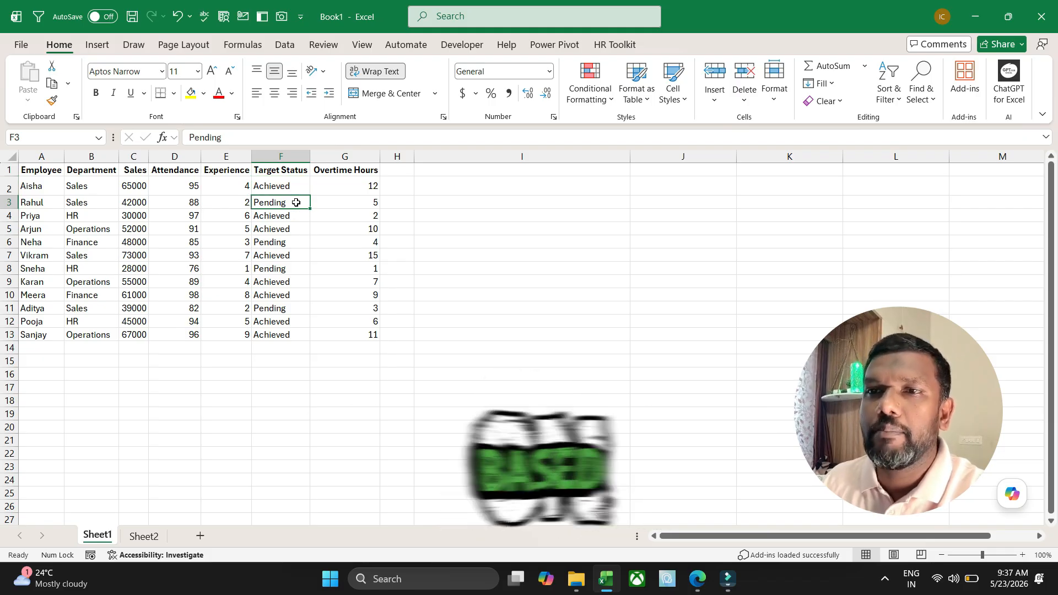
click(138, 187)
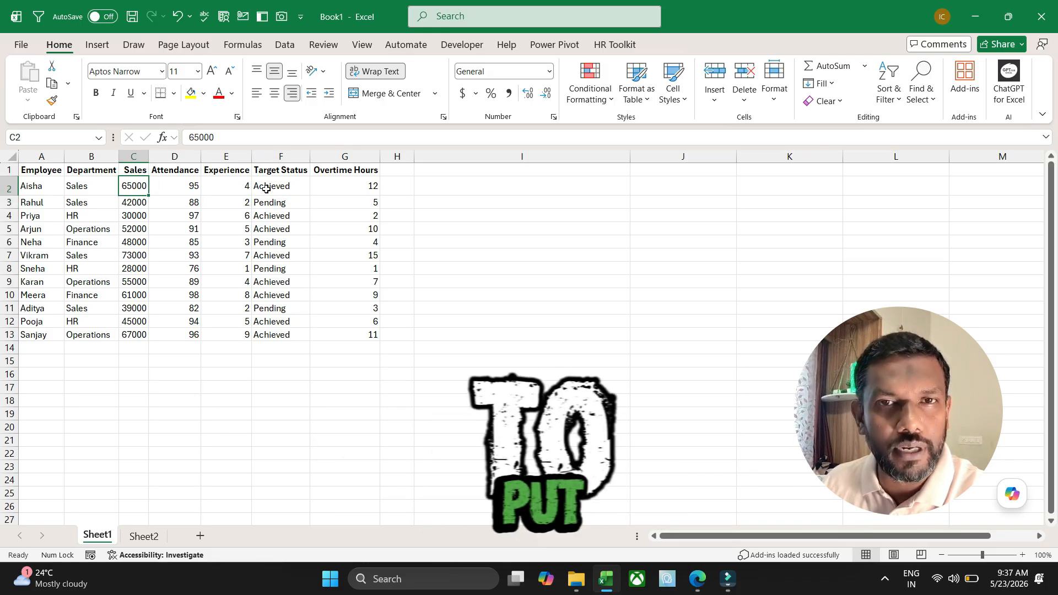
drag(266, 189, 267, 332)
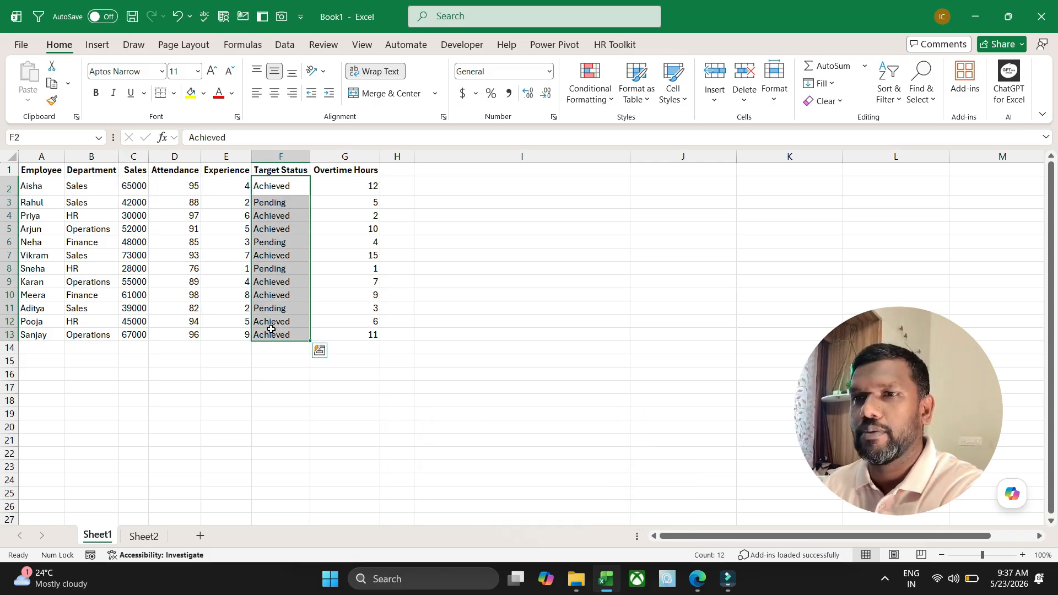
key(Delete)
Step: Enter =IF(C2>50000,"Achieved","Pending") in F2 and fill it down to F13
click(273, 192)
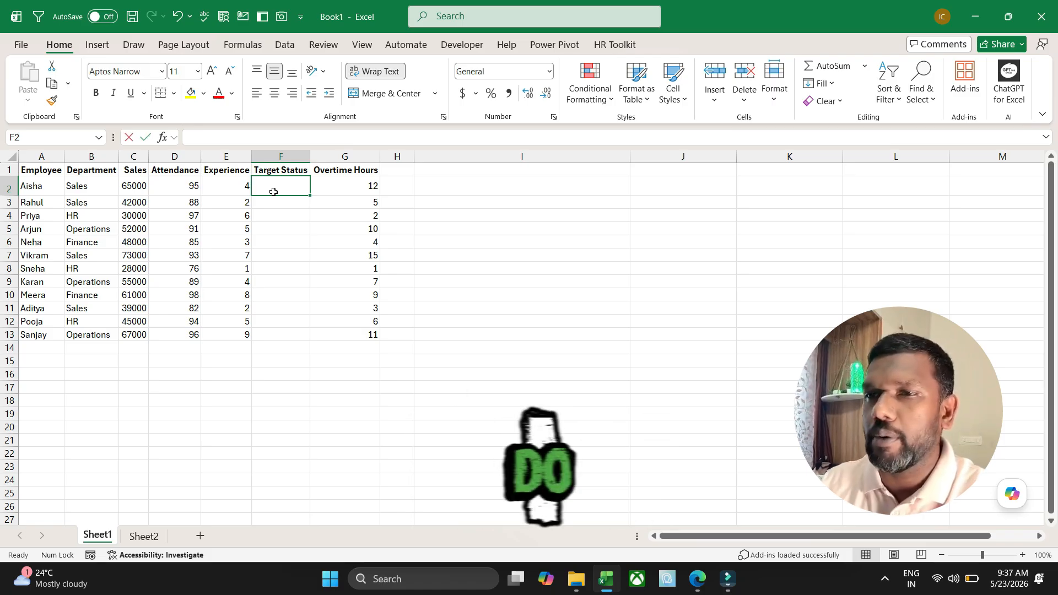
text(=IF()
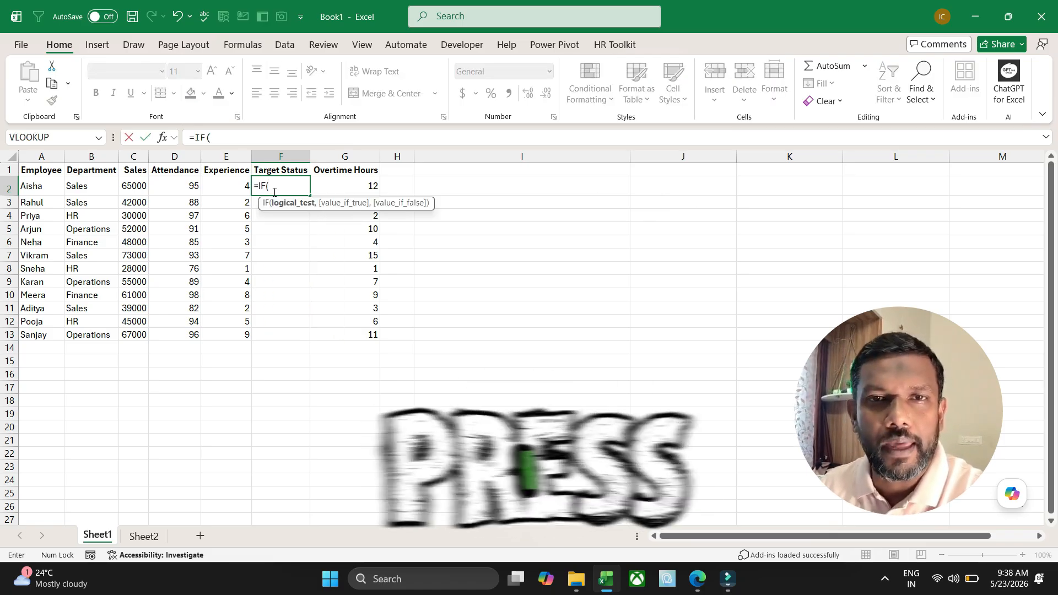
click(143, 188)
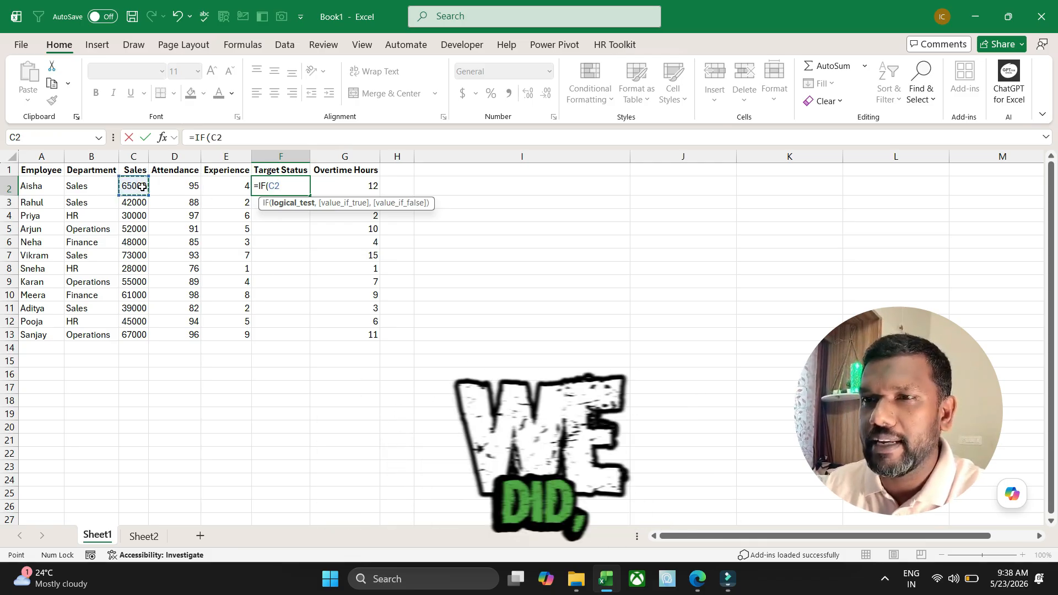
text(>500)
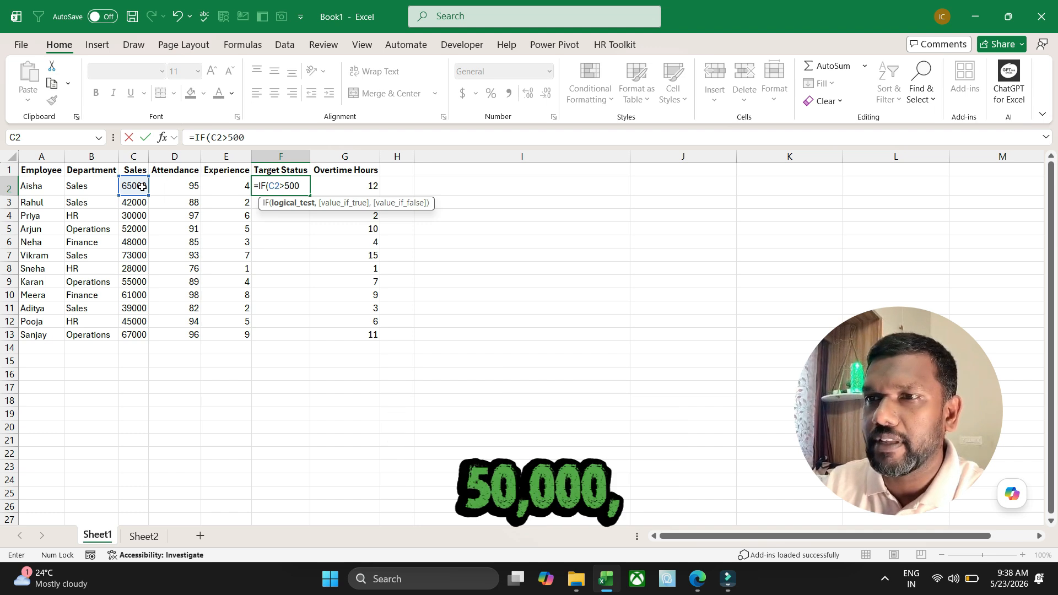
text(00)
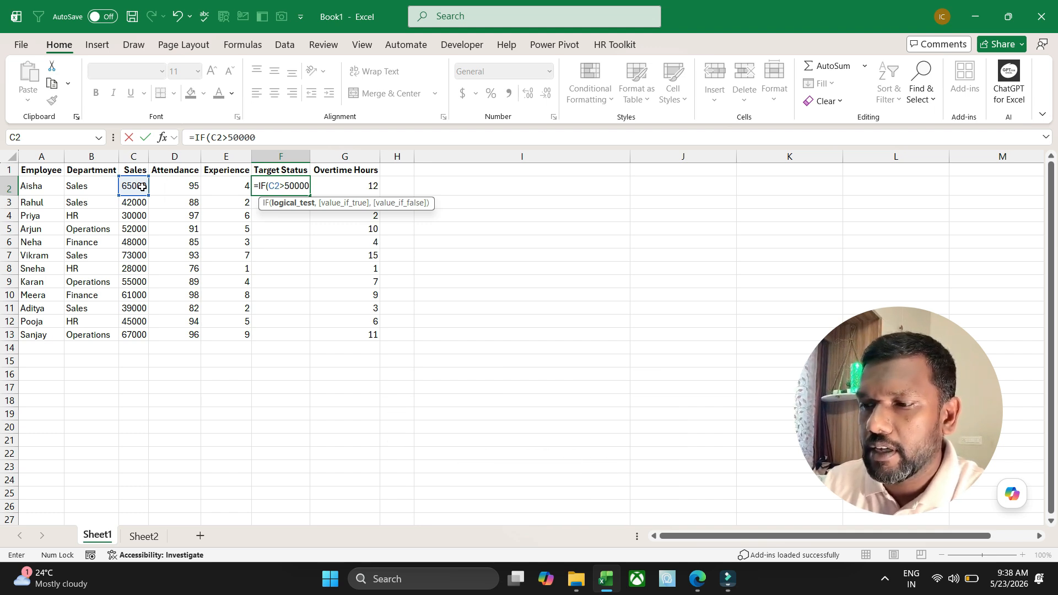
text(,)
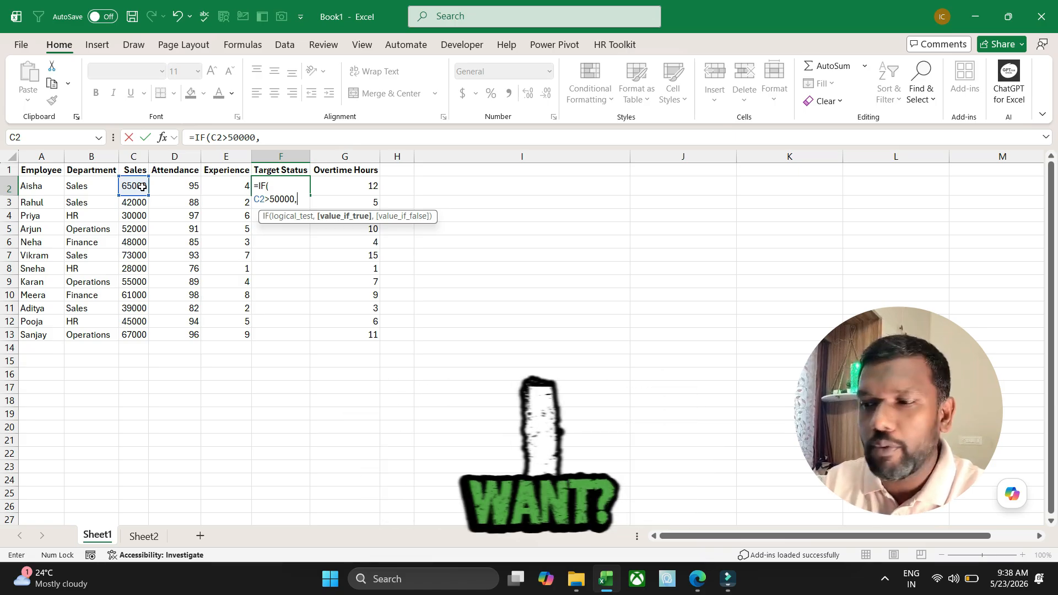
text("Achieved")
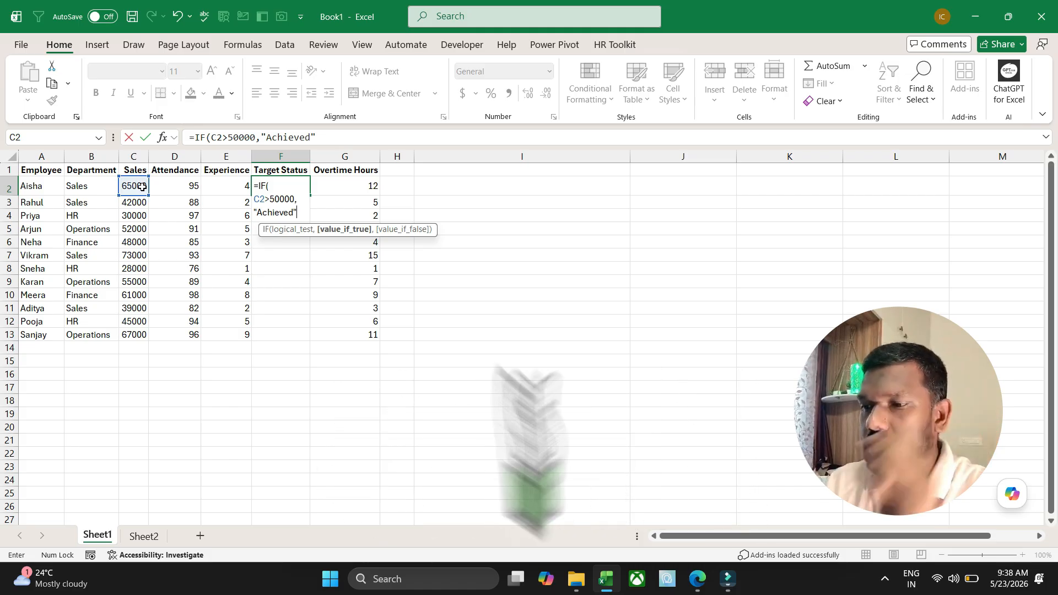
text(,)
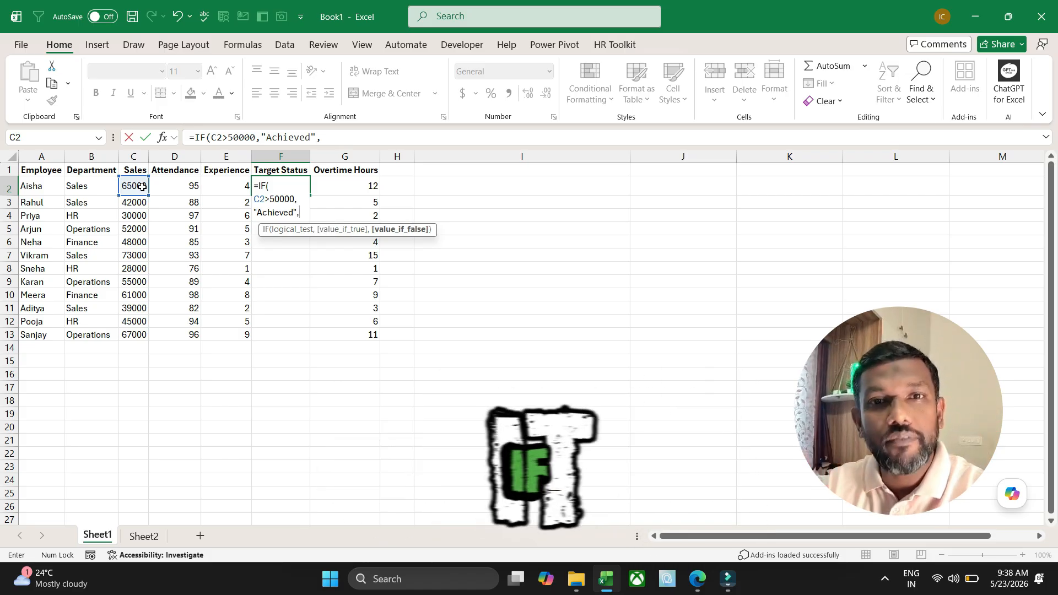
text("Pending)
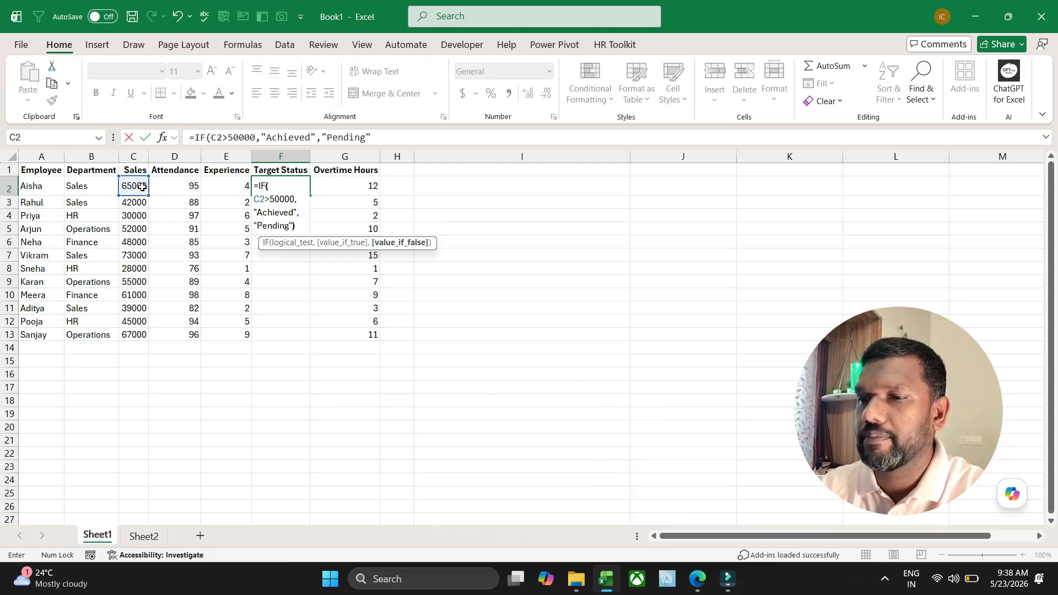
key(Return)
click(302, 184)
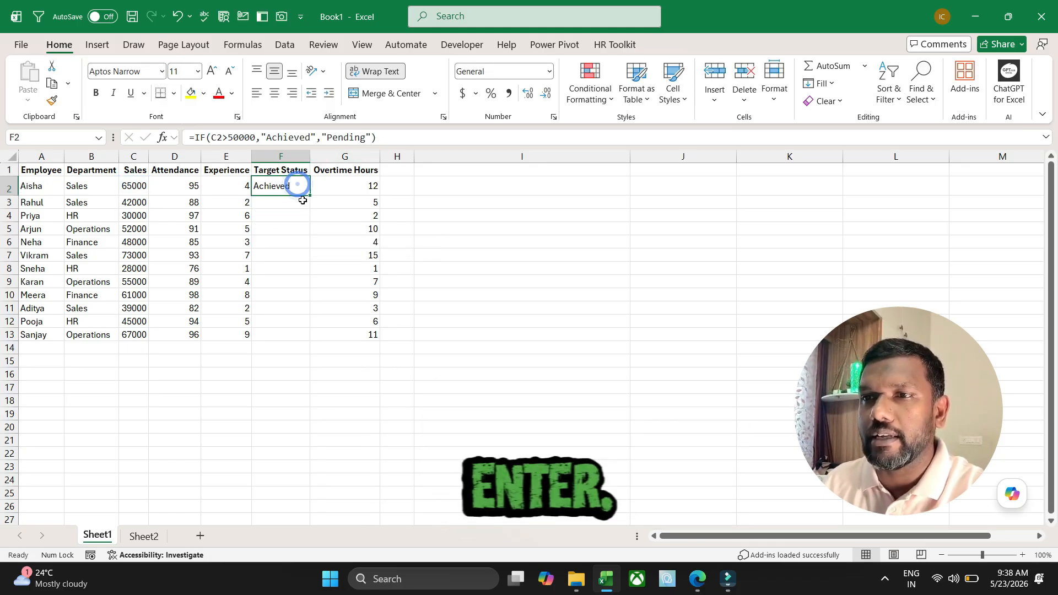
double_click(310, 196)
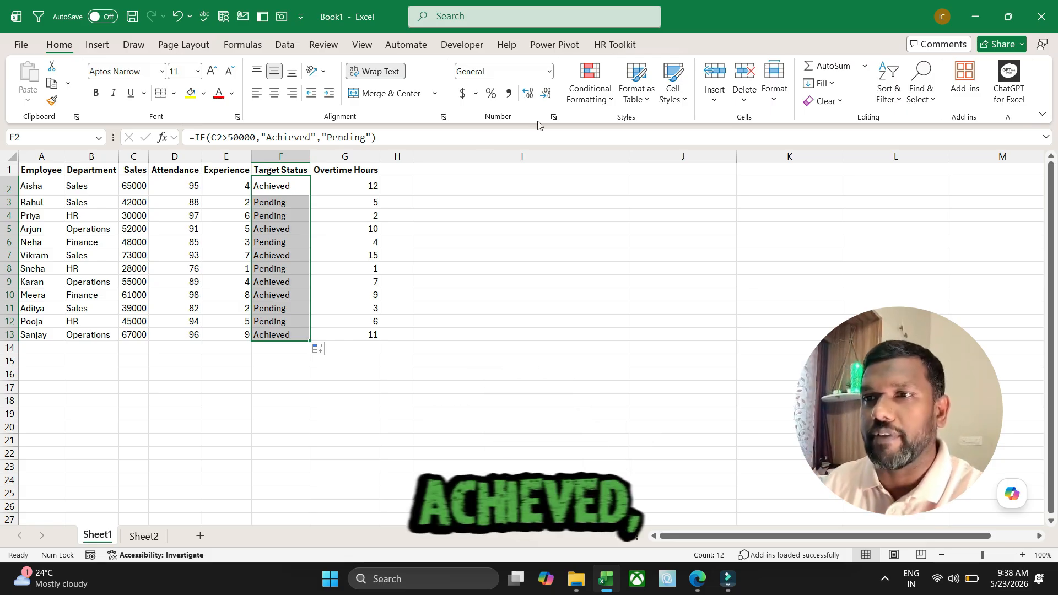
Step: Widen column H slightly to make room for a second set of status results
click(406, 169)
drag(414, 156, 443, 157)
click(415, 184)
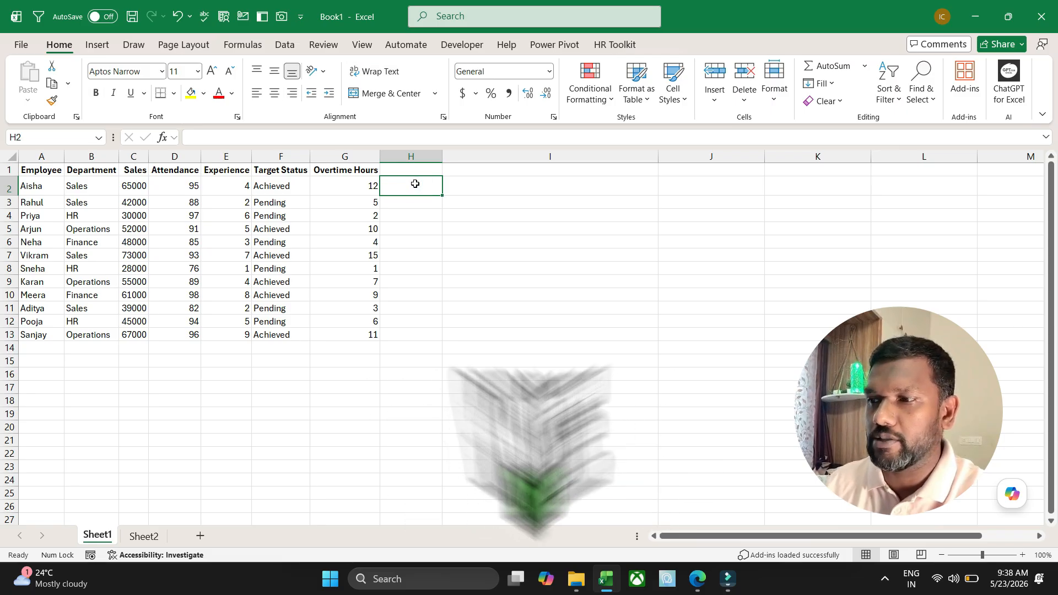
Step: Enter =IF(C2<50000,"Pending","Achieved") in cell H2 as the reversed version of the sales test
text(=)
click(129, 192)
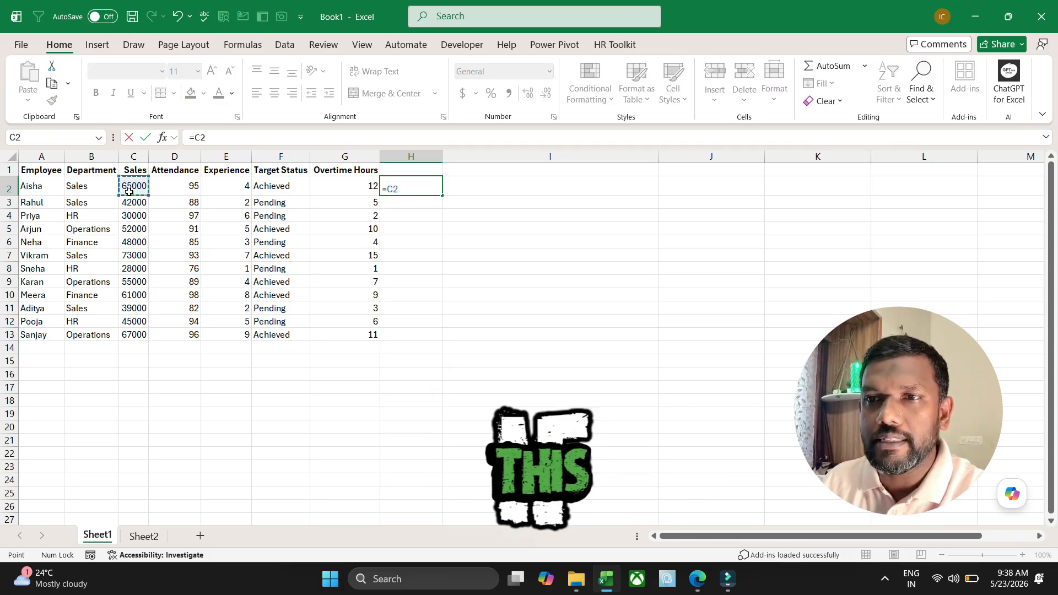
key(BackSpace)
key(BackSpace)
text(IF()
click(128, 191)
text(<50000)
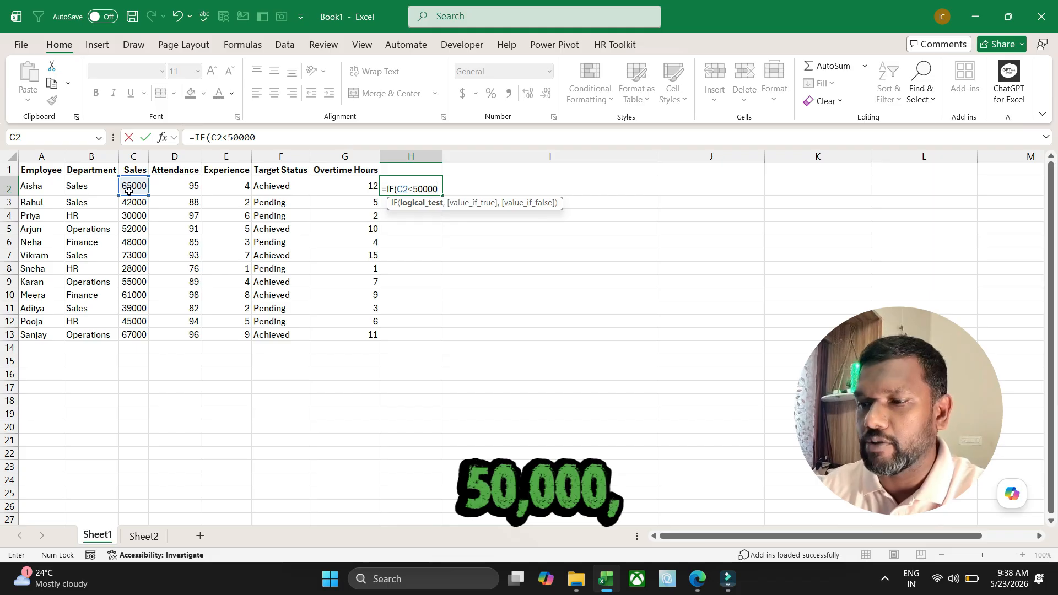
text(,)
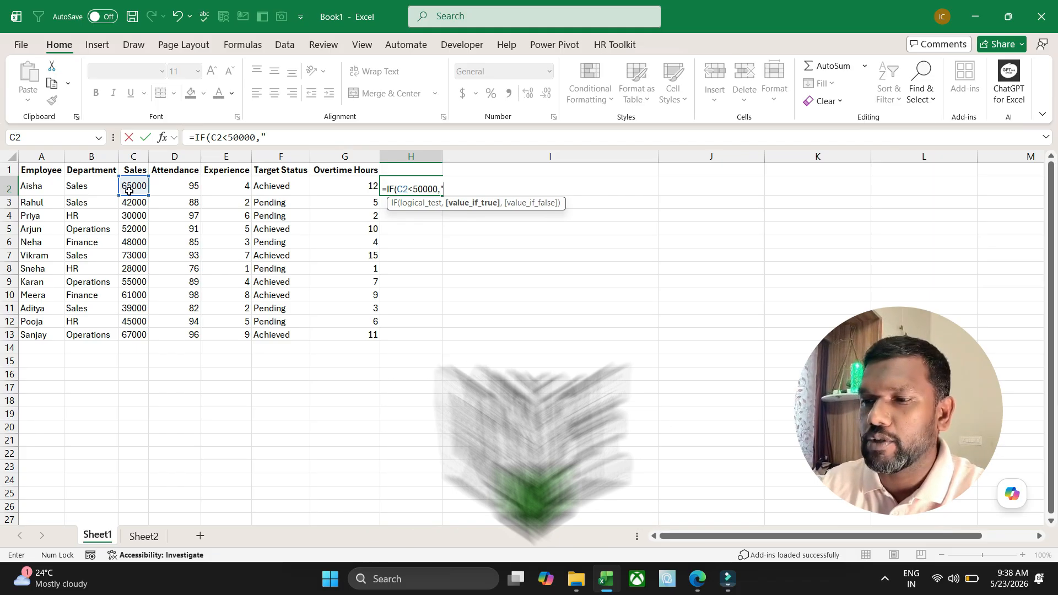
text("Pending")
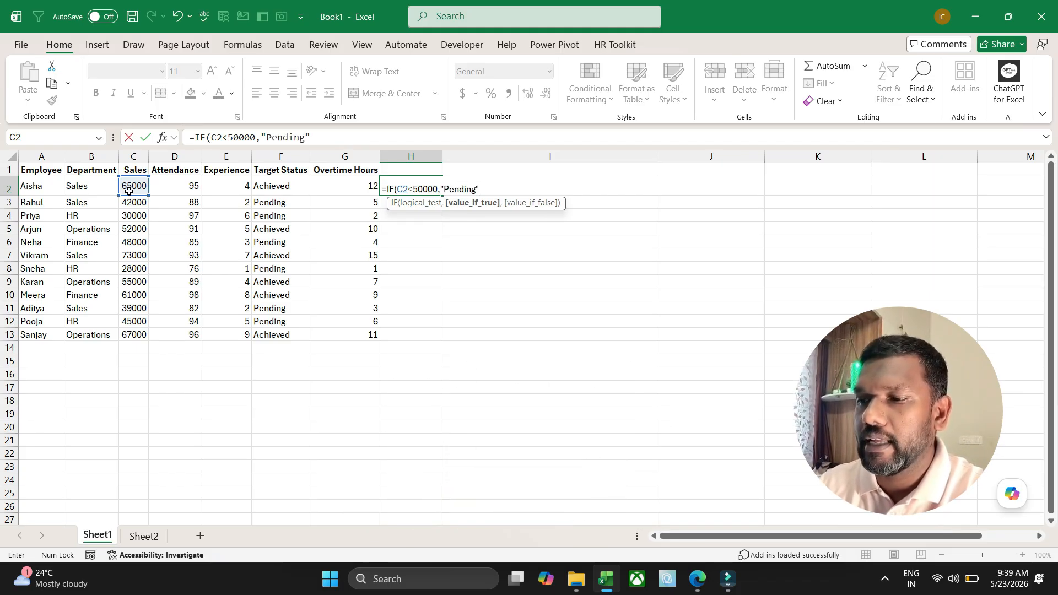
text(,"Achei)
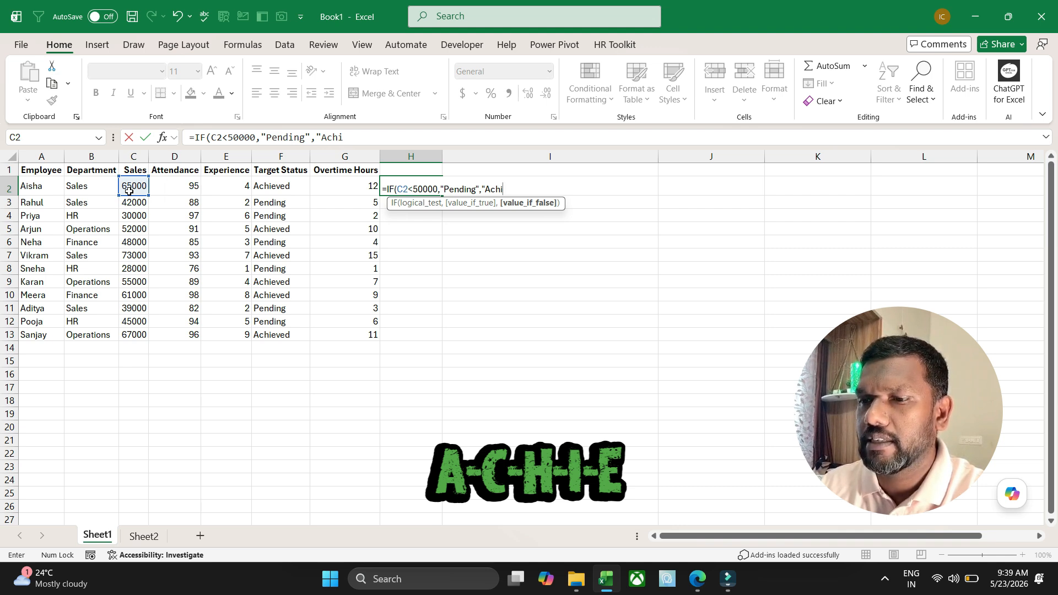
text(d"))
key(Return)
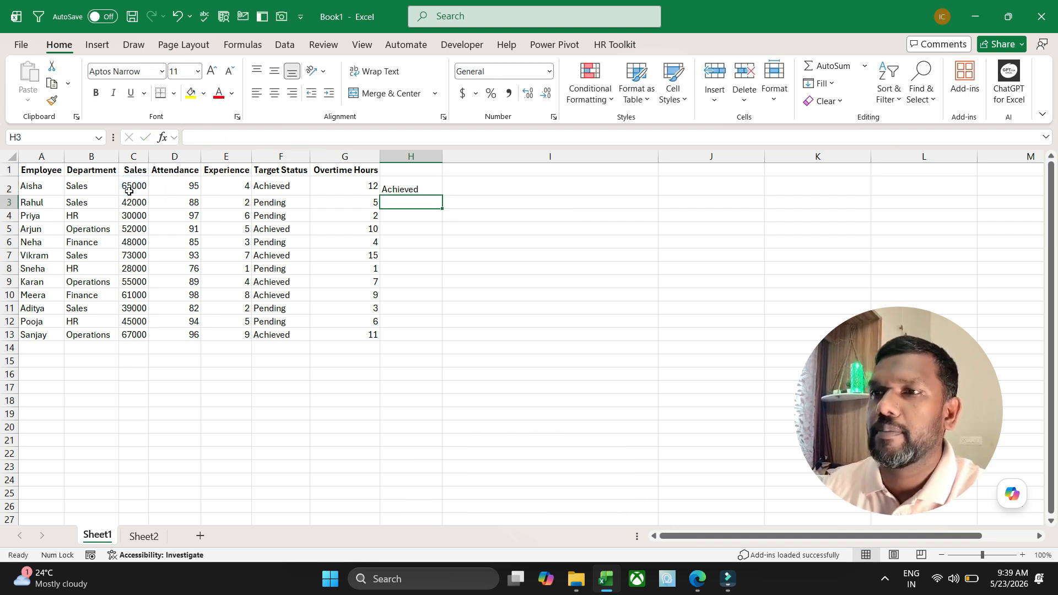
Step: Fill the reversed IF formula from H2 down to H13 for all employees
click(388, 184)
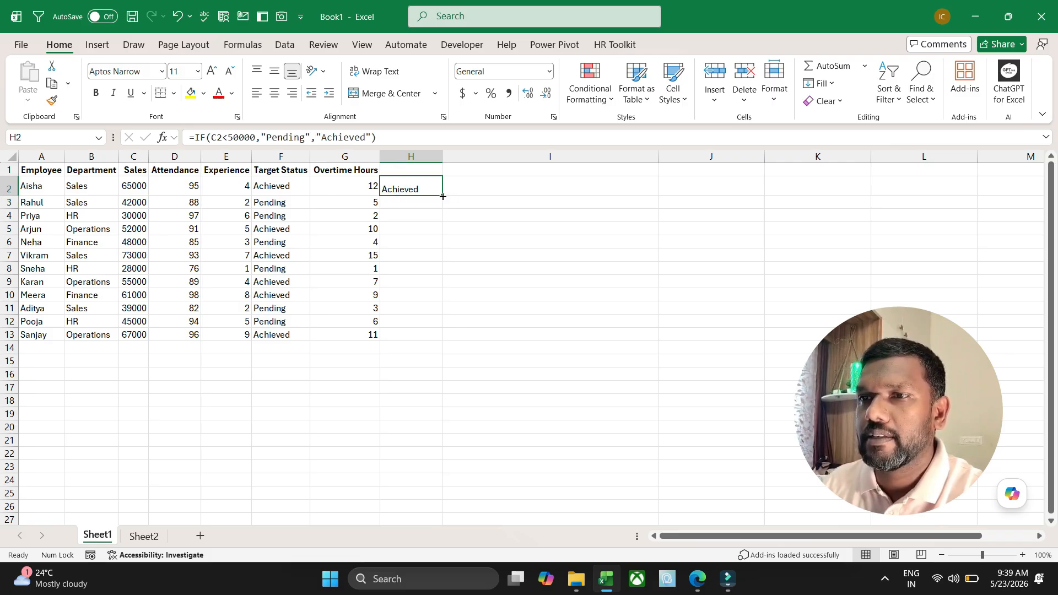
double_click(442, 196)
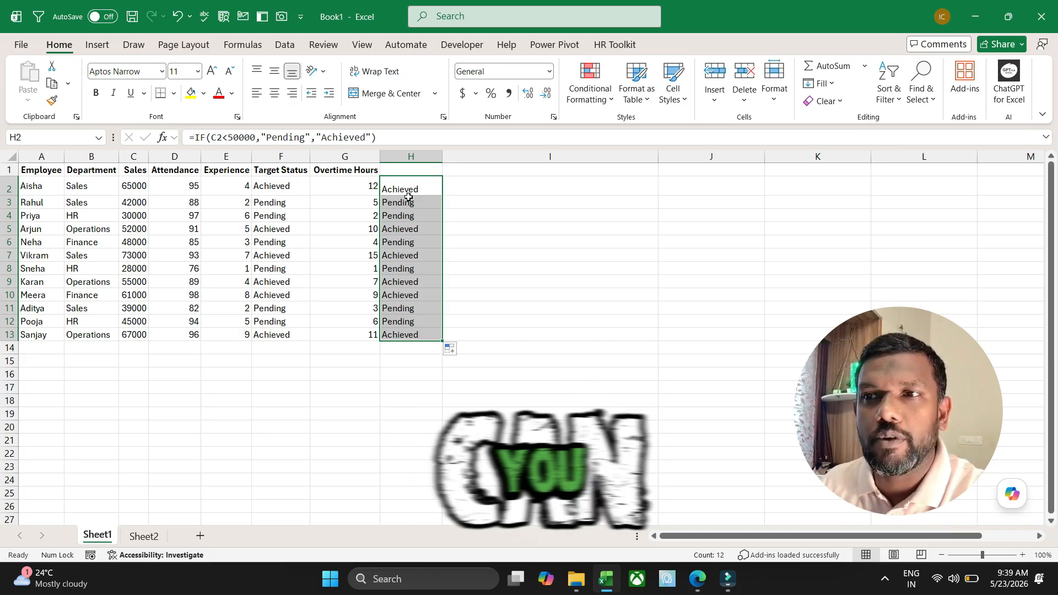
click(484, 183)
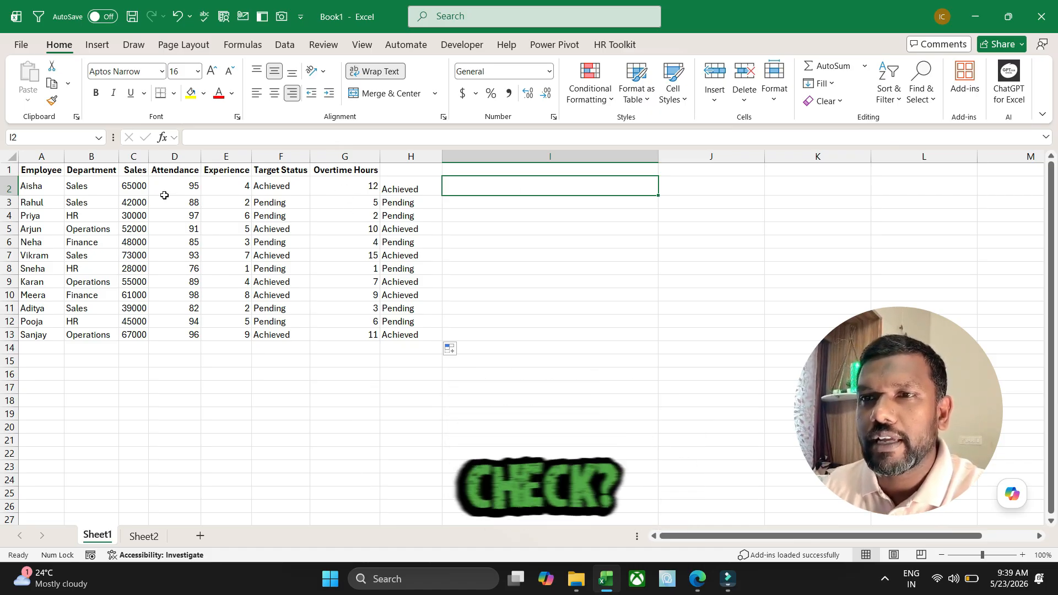
Step: Copy the Attendance column D1:D13 from Sheet1 to Sheet2 starting at D3, over the existing comparison results
click(134, 190)
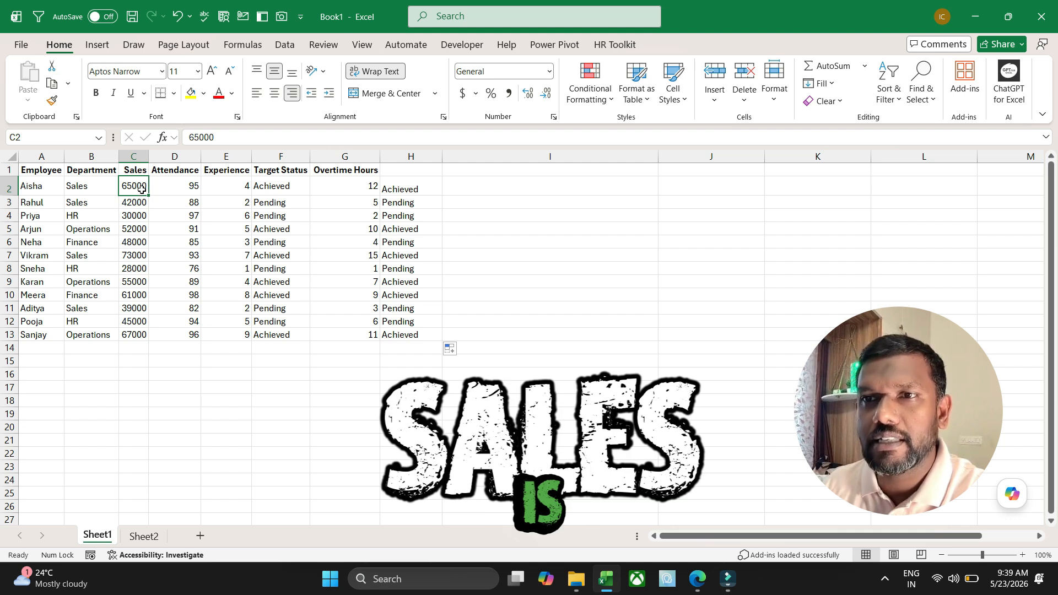
click(185, 187)
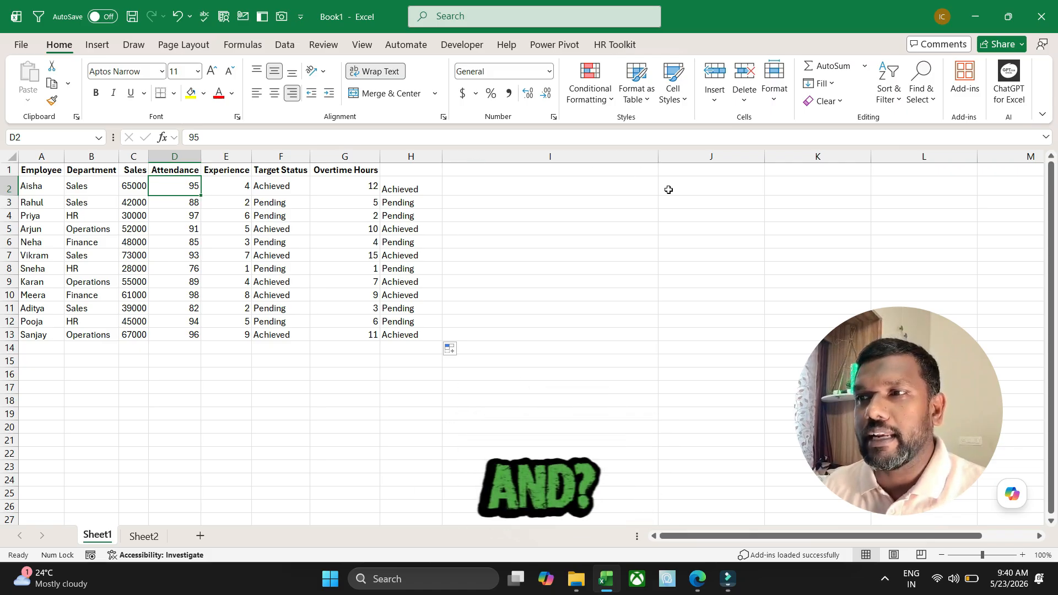
drag(174, 170, 187, 337)
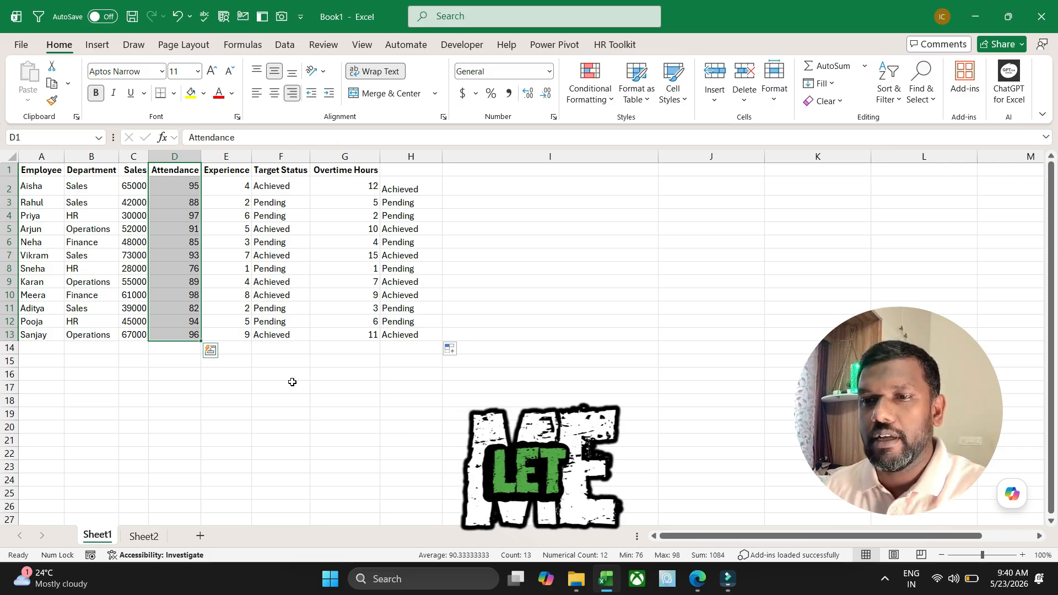
key(ctrl+c)
click(144, 537)
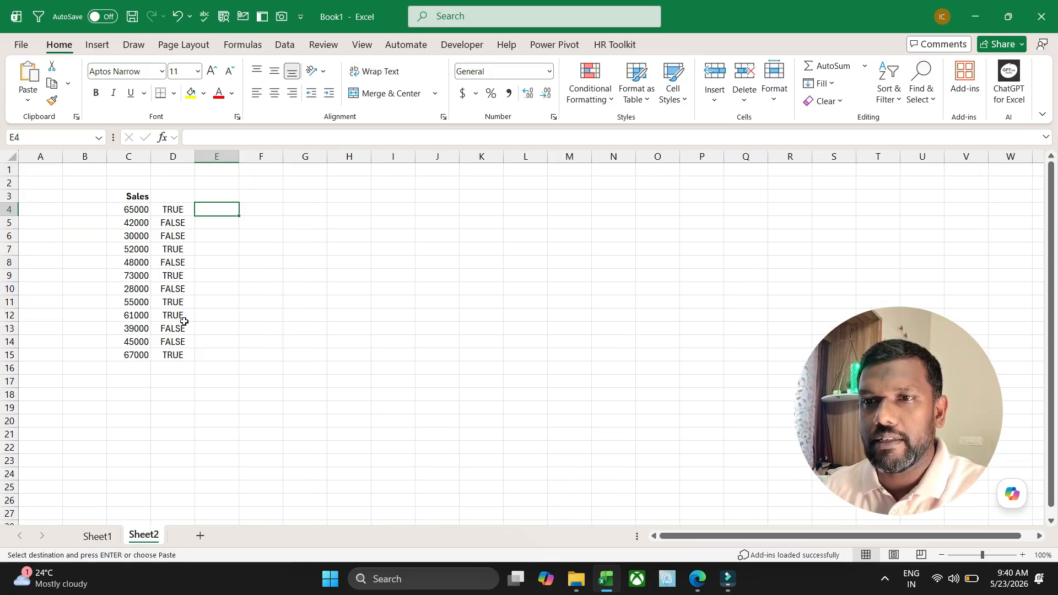
click(176, 201)
key(ctrl+v)
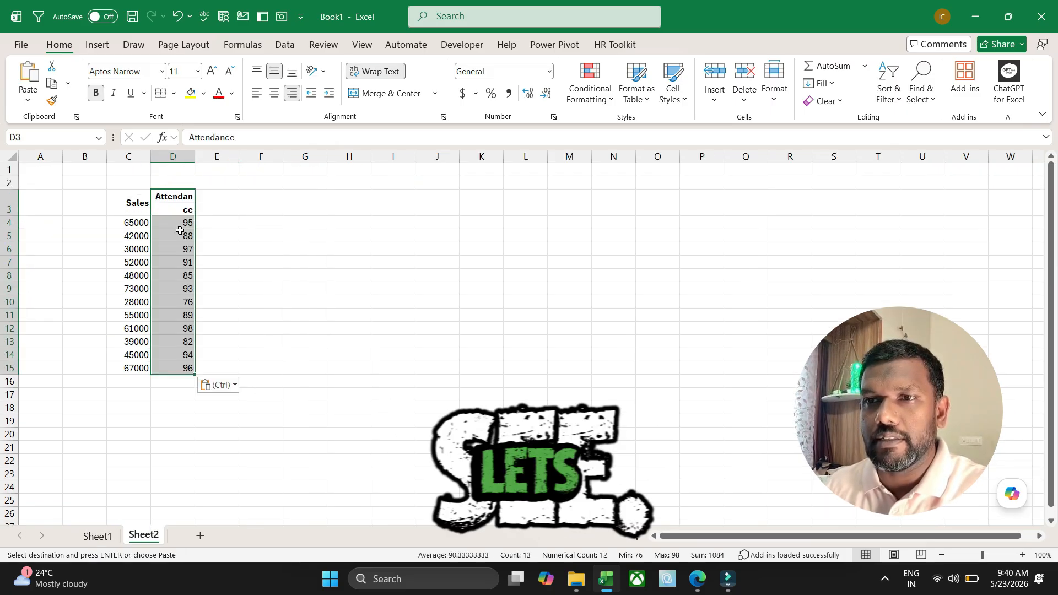
Step: Widen column D to fit the Attendance header on one line and reduce row 3 to normal height
key(ctrl)
key(ctrl)
drag(196, 157, 207, 159)
drag(9, 216, 9, 203)
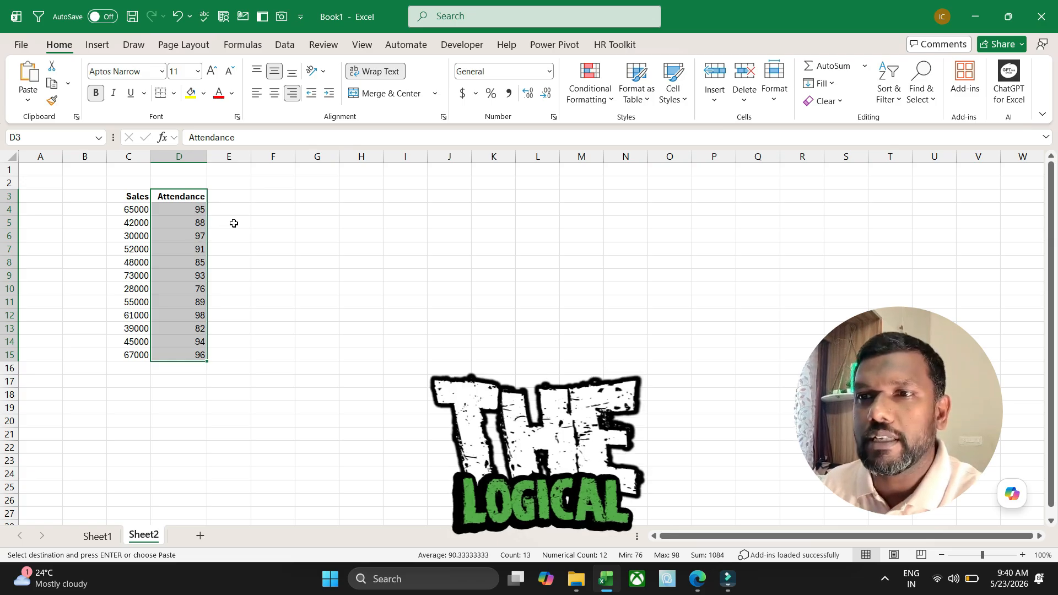
Step: Enter =AND(C4>50000,D4>=80) in cell F4 to test sales and attendance together
click(262, 211)
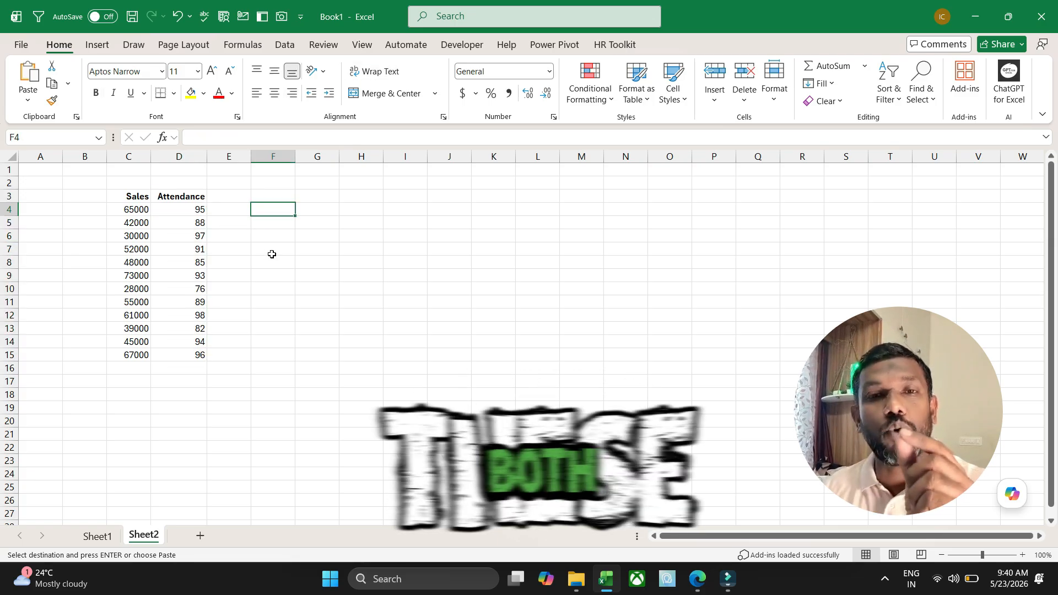
text(=and)
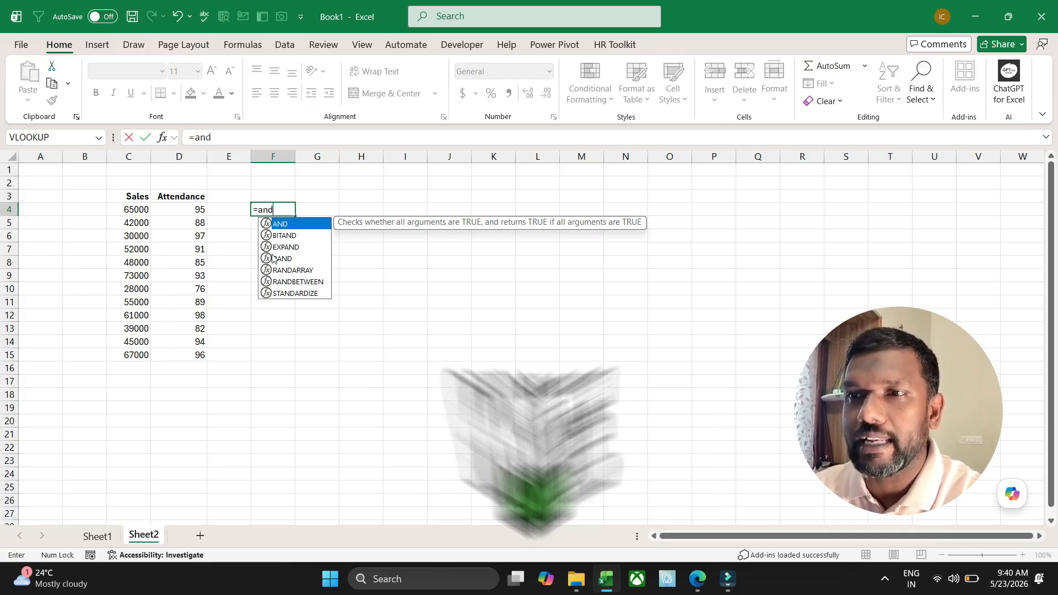
key(Tab)
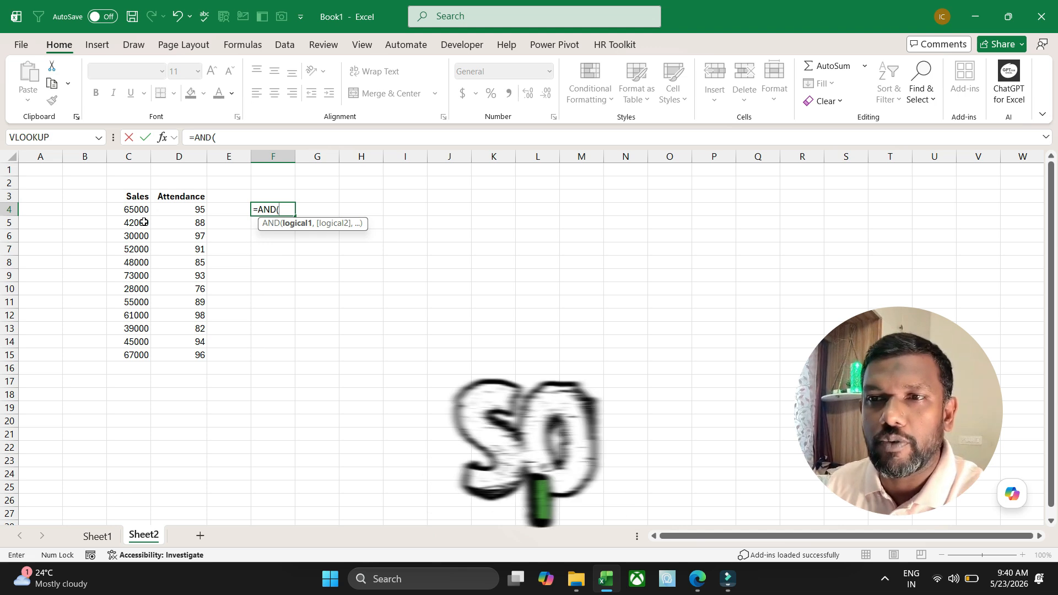
click(127, 210)
text(>5)
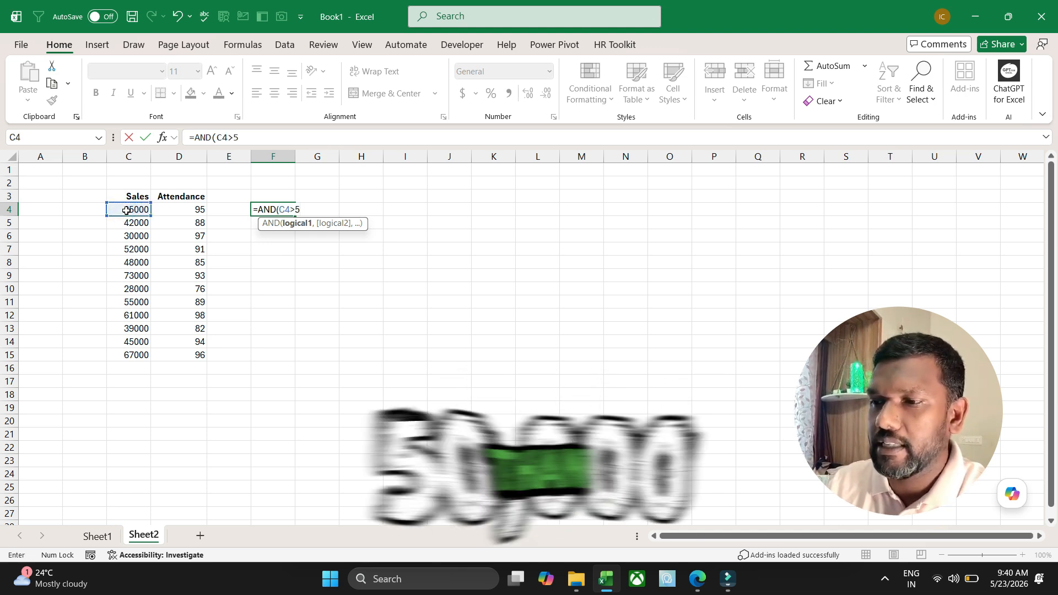
text(0000,)
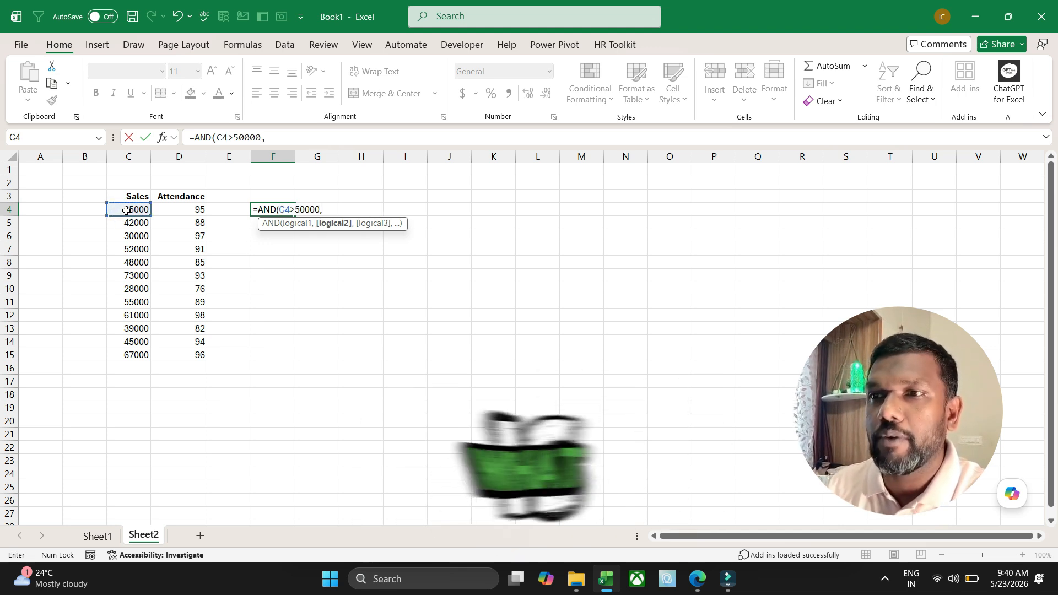
click(191, 209)
text(>)
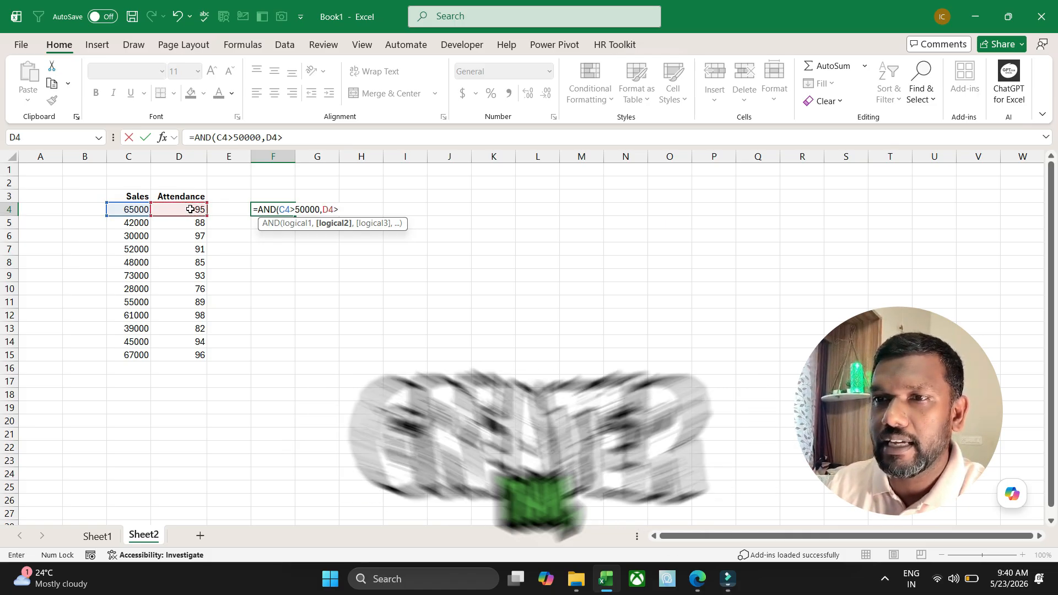
text(80)
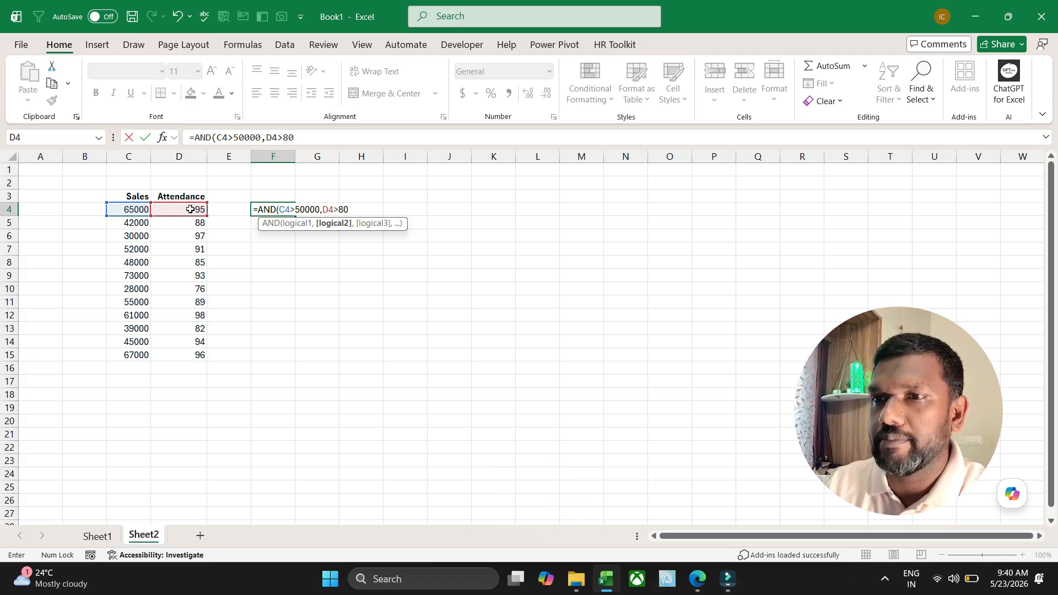
text(=)
text(0)
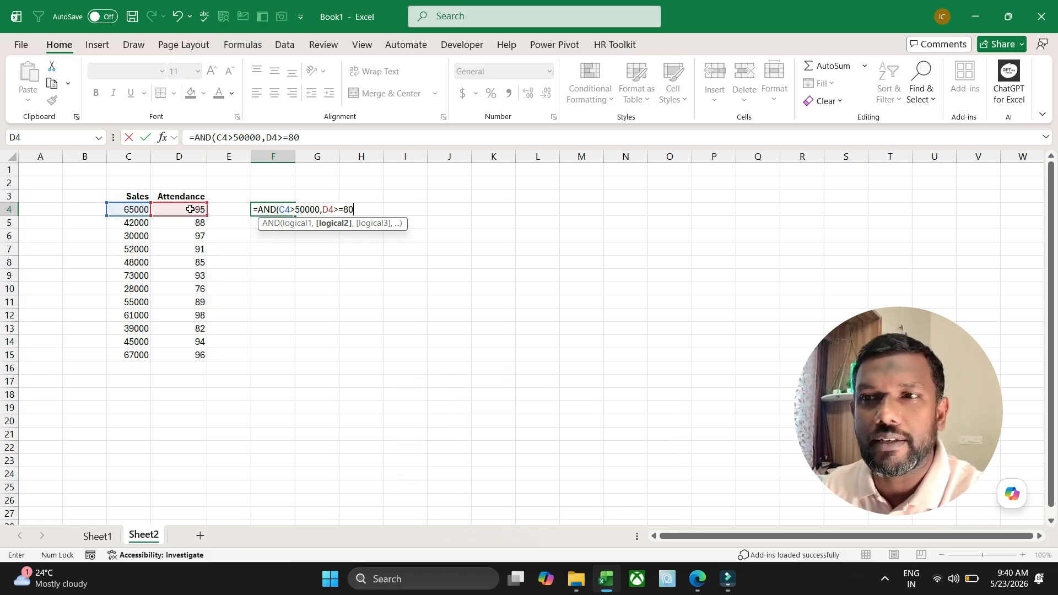
text())
key(Return)
Step: Fill the AND formula from F4 down to F15 and check row 5's sales, attendance and result
click(277, 210)
drag(295, 215, 278, 359)
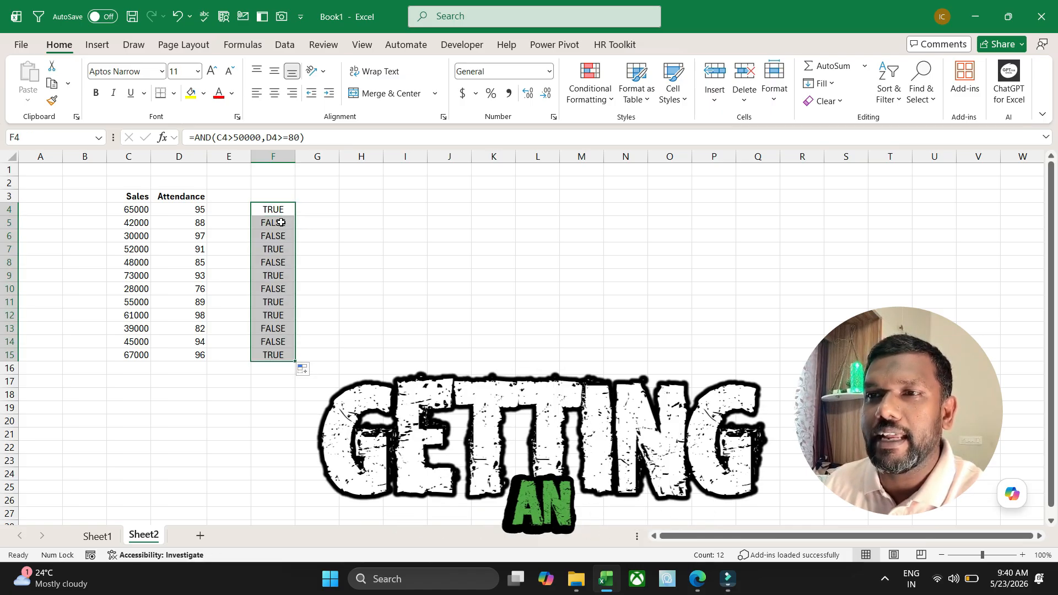
click(142, 221)
click(190, 222)
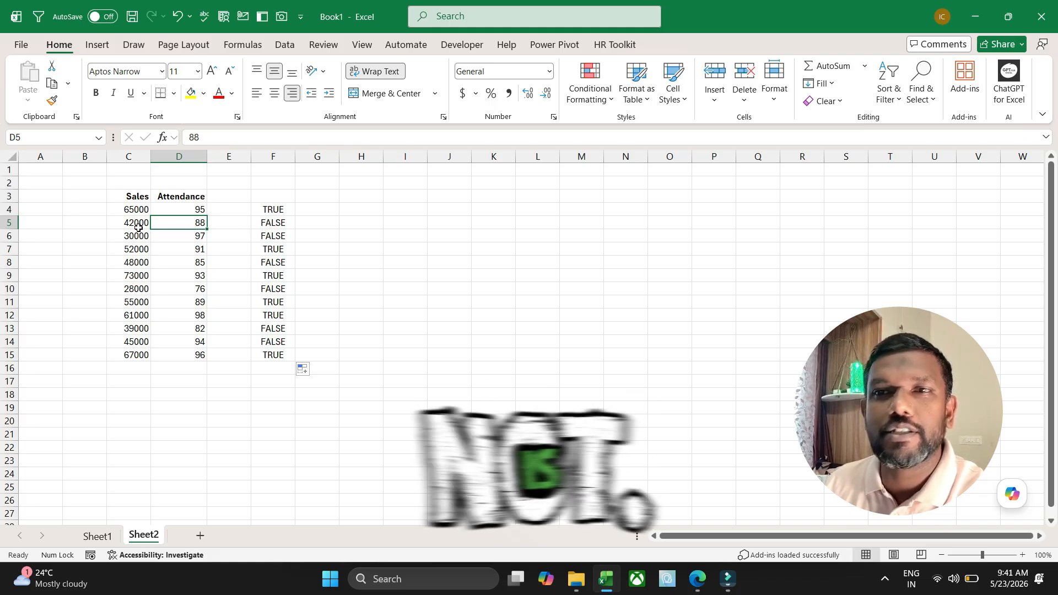
click(276, 223)
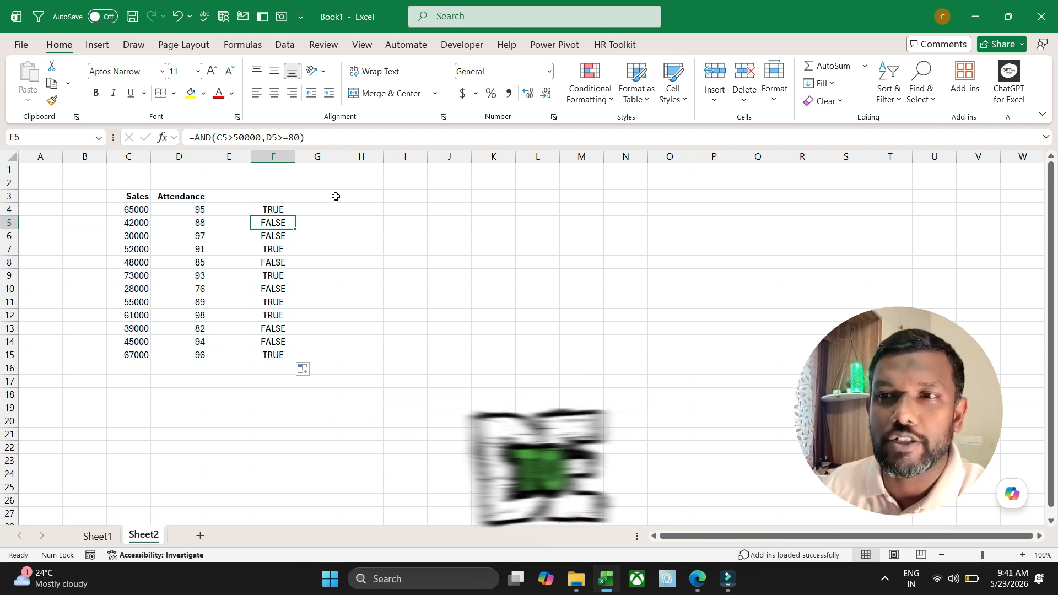
Step: Add the header AND in F3 and the header Or in G3
click(283, 199)
text(AND)
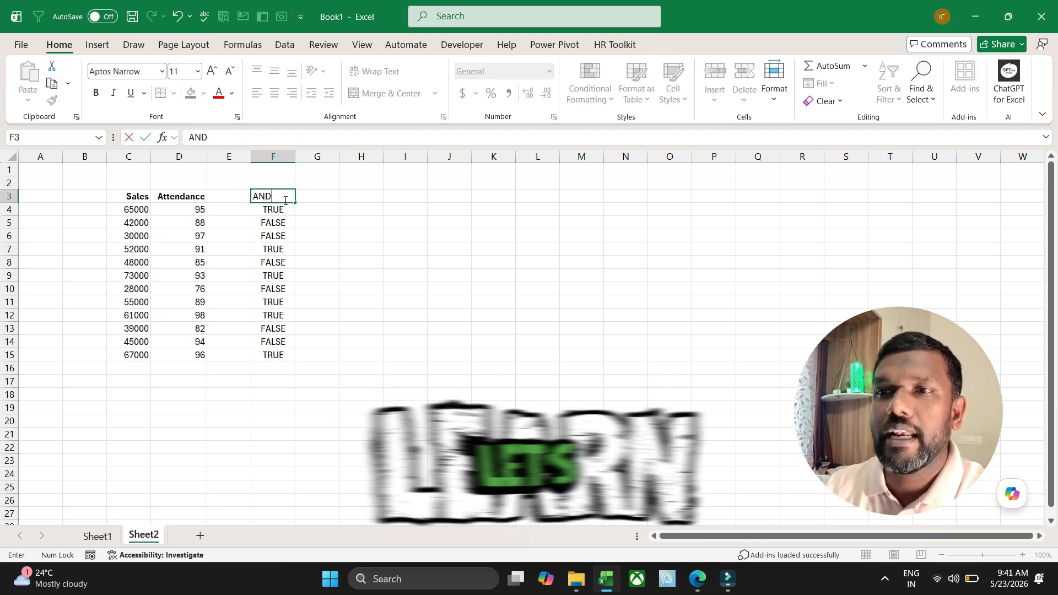
key(Tab)
text(Or)
key(Return)
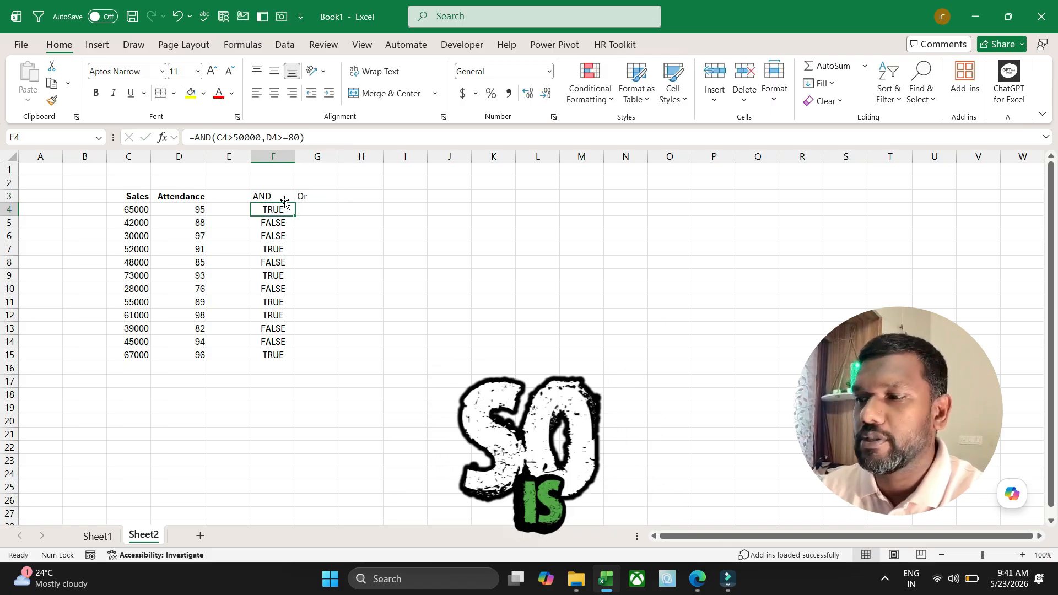
Step: Enter =OR(C4>50000,D4>=80) in cell G4 under the Or header
key(Right)
text(=or)
key(Tab)
click(127, 215)
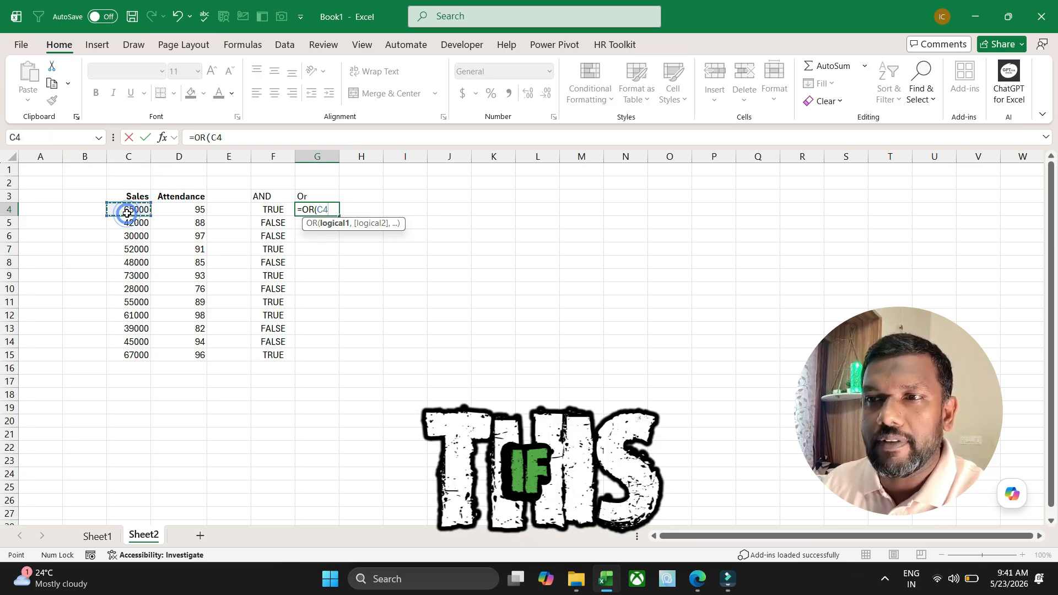
text(>500)
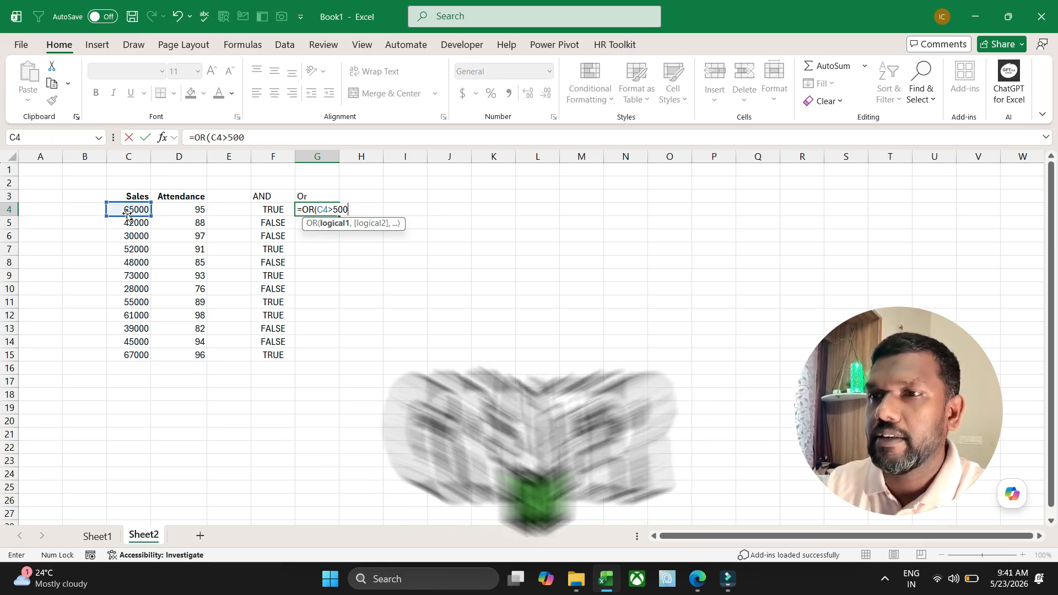
text(00,)
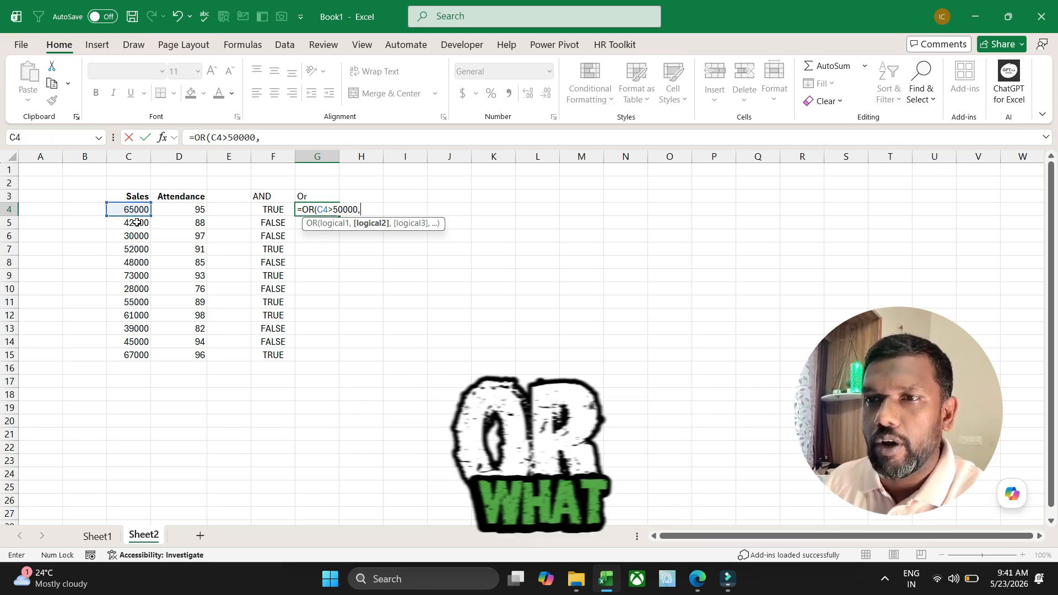
click(169, 216)
text(>)
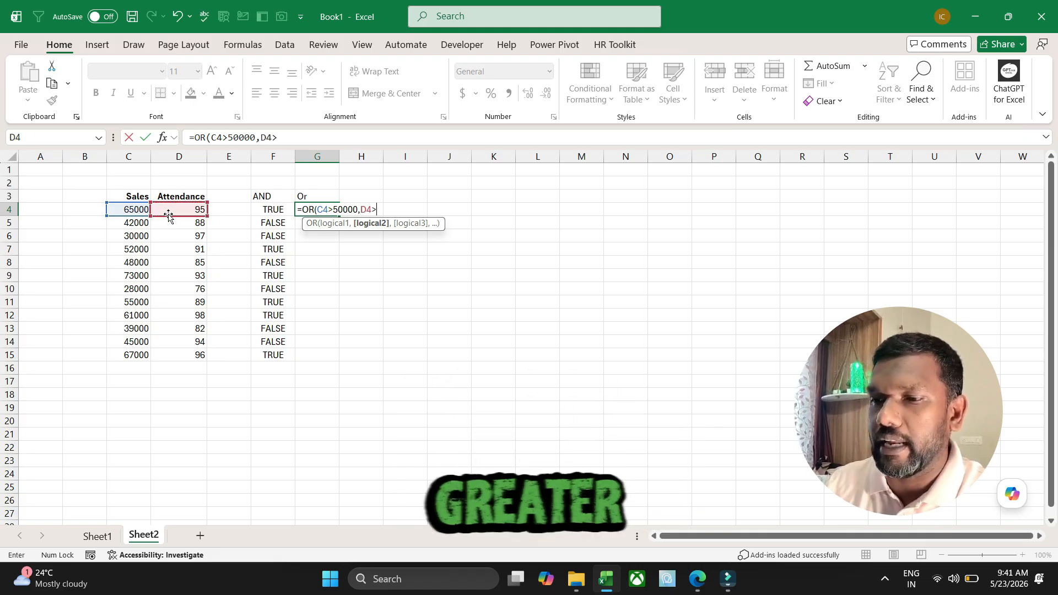
text(=8)
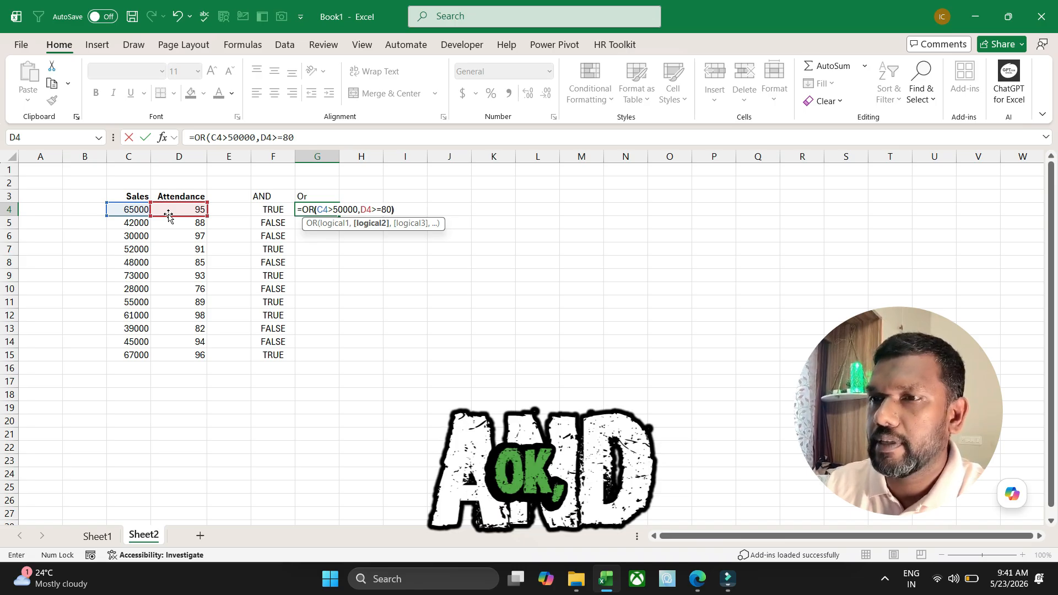
text(0))
key(Return)
click(324, 209)
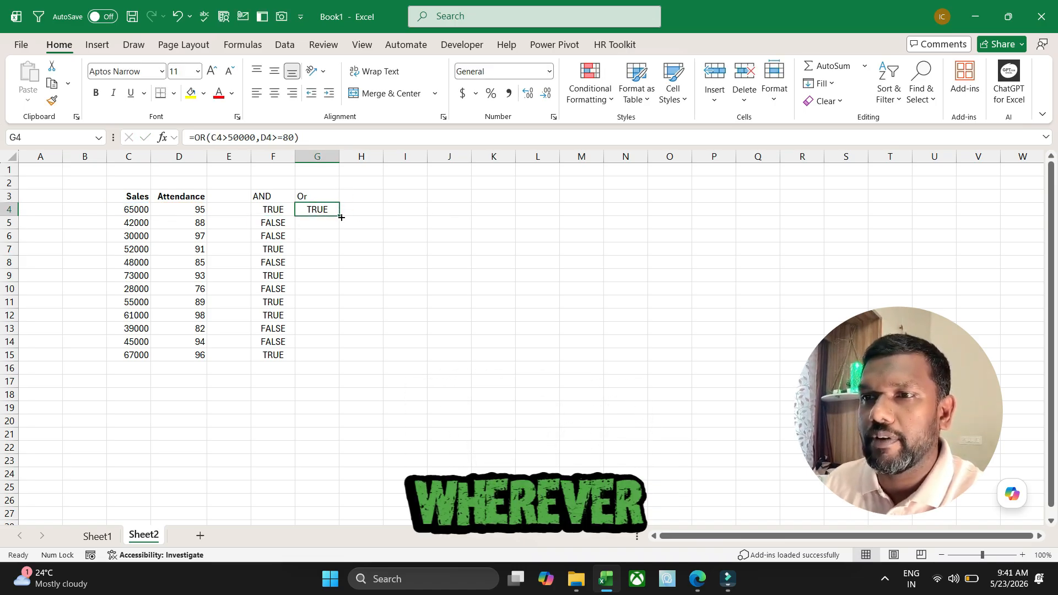
Step: Fill the OR formula from G4 down to G15 and compare row 5's attendance with its AND and OR results
double_click(339, 215)
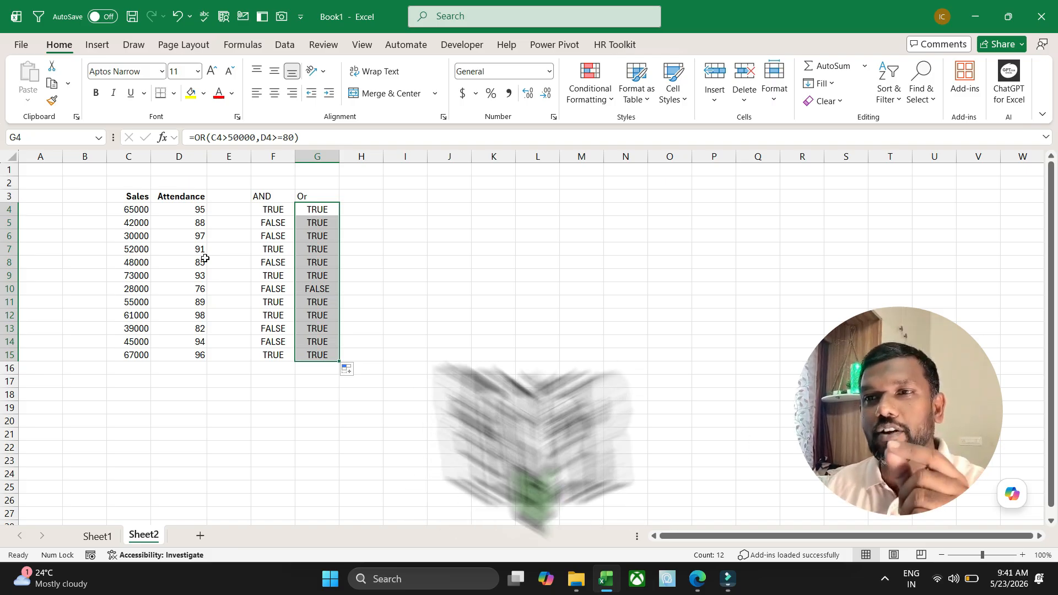
click(198, 224)
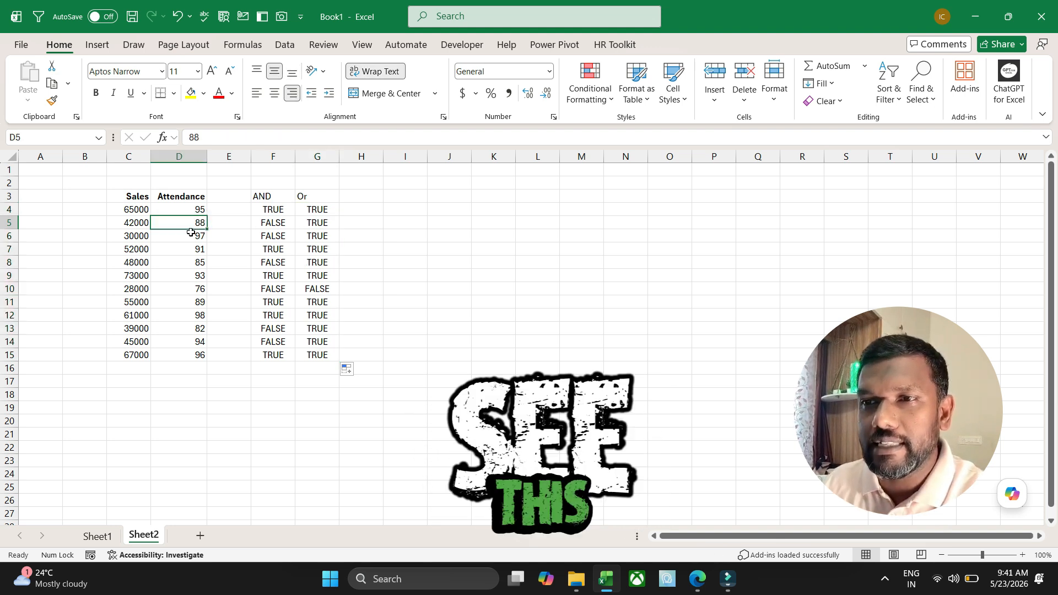
click(265, 219)
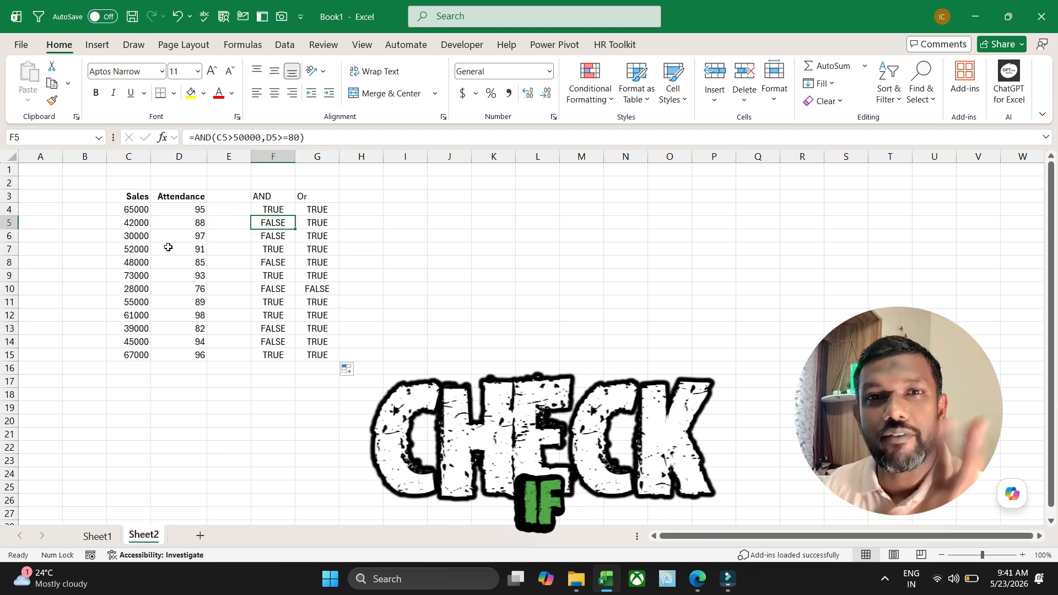
click(326, 220)
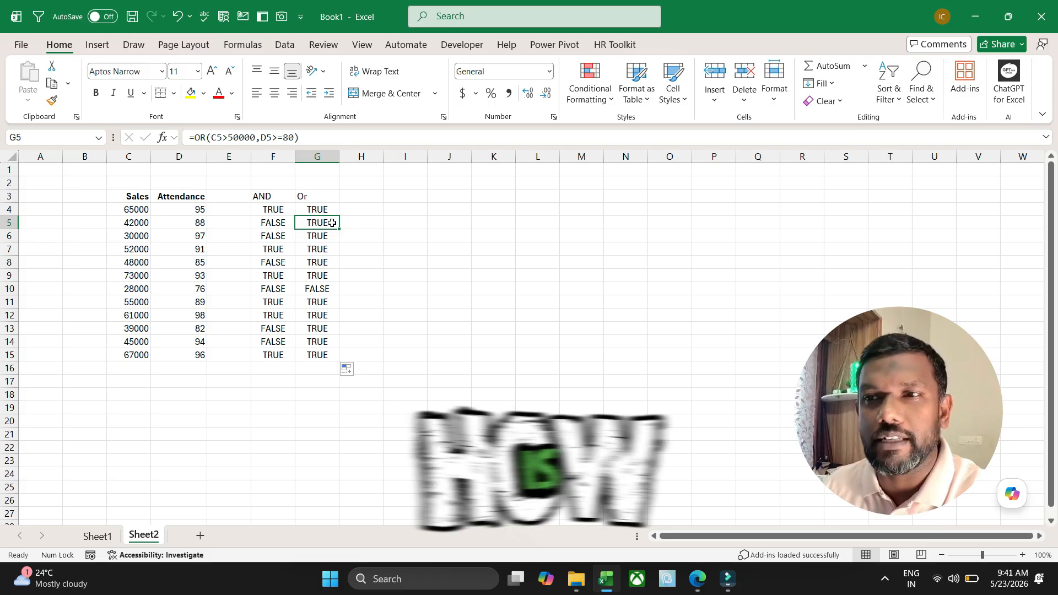
Step: Add the header And in cell I1 of Sheet1
click(98, 536)
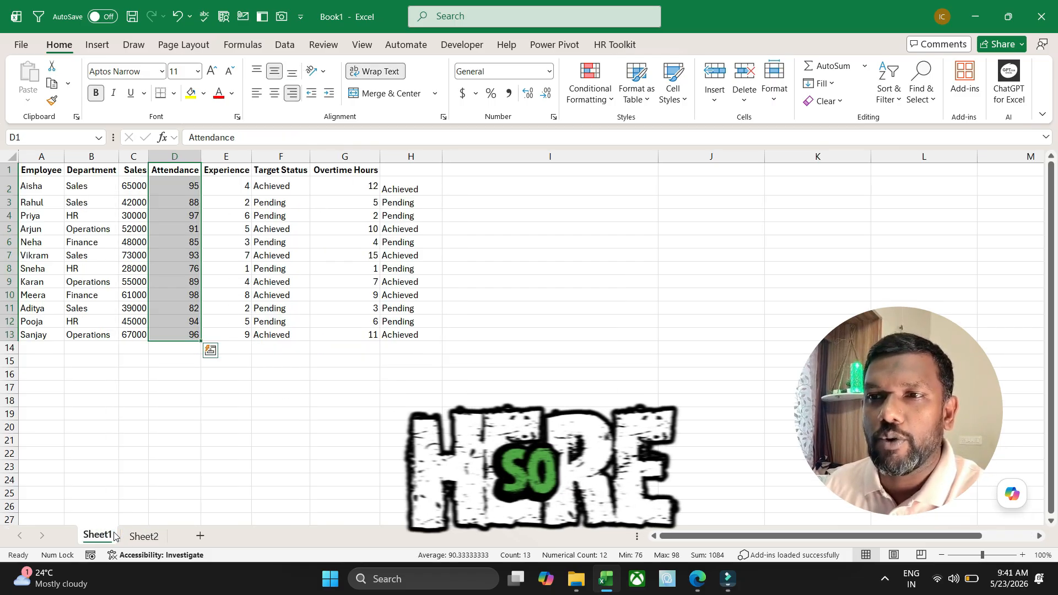
click(405, 169)
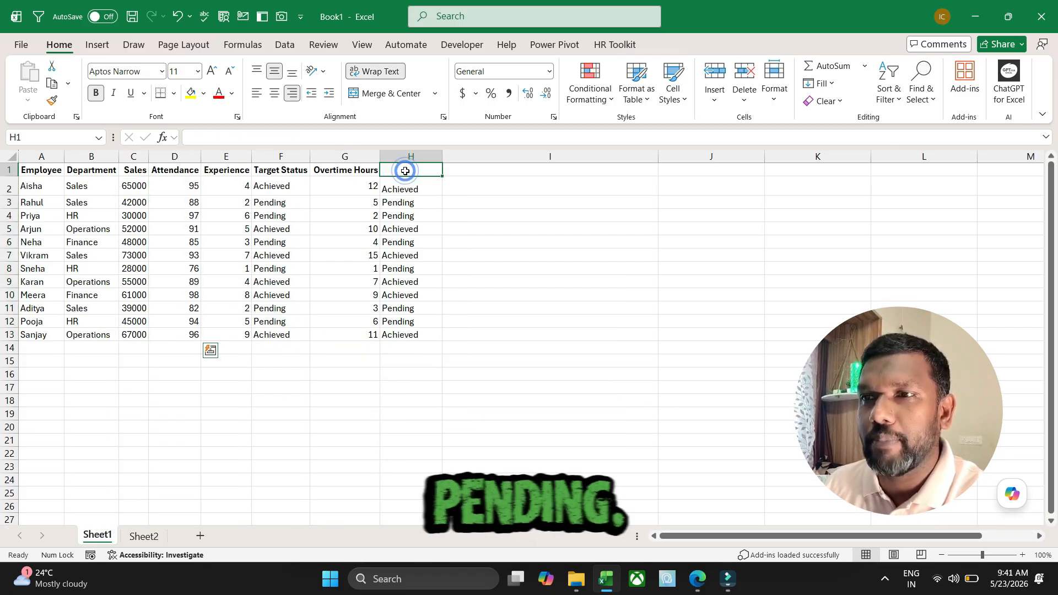
click(464, 171)
text(And)
key(Return)
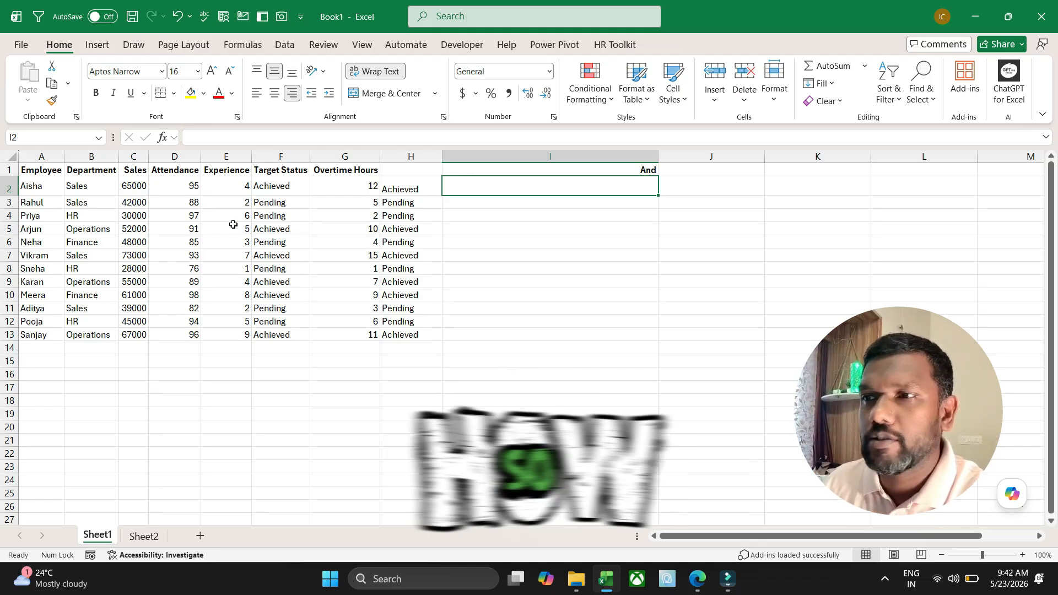
Step: Start an IF formula in I2 with AND(C2>50000,D2>=80) as its logical test
text(=if)
key(Tab)
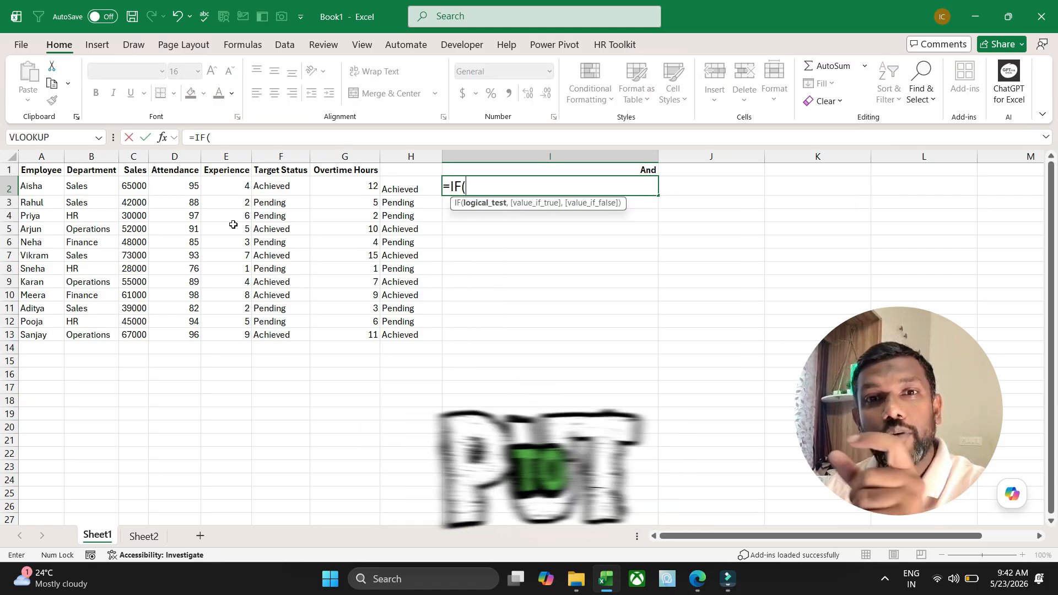
text(and)
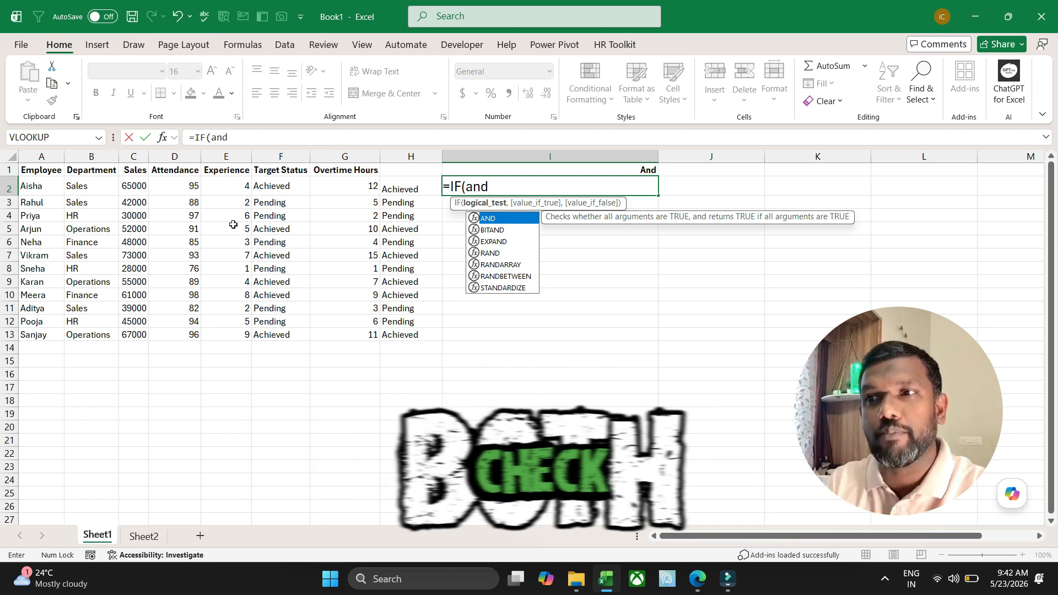
key(Tab)
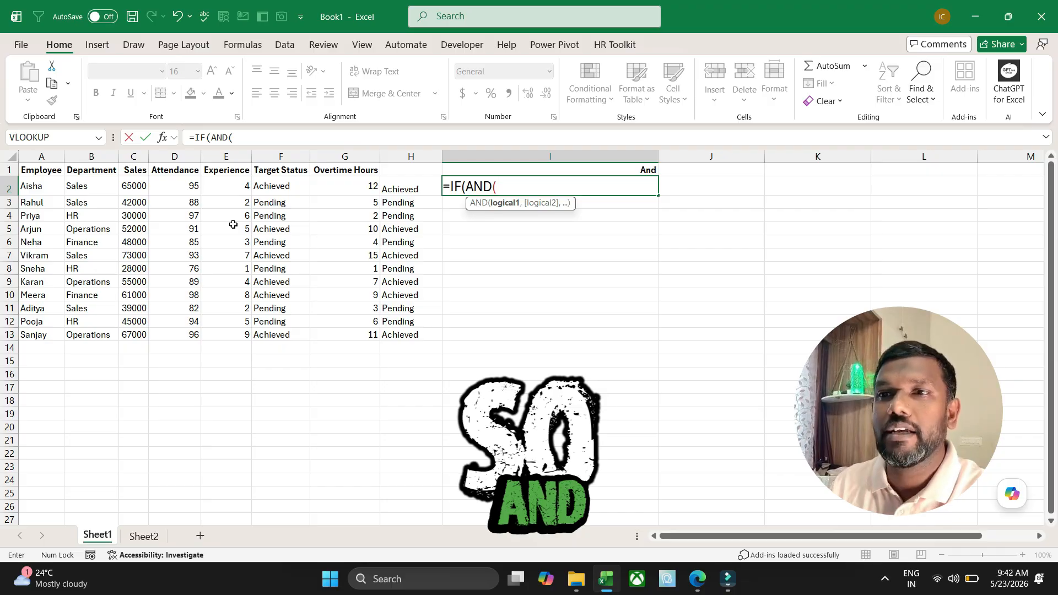
click(138, 187)
text(>50)
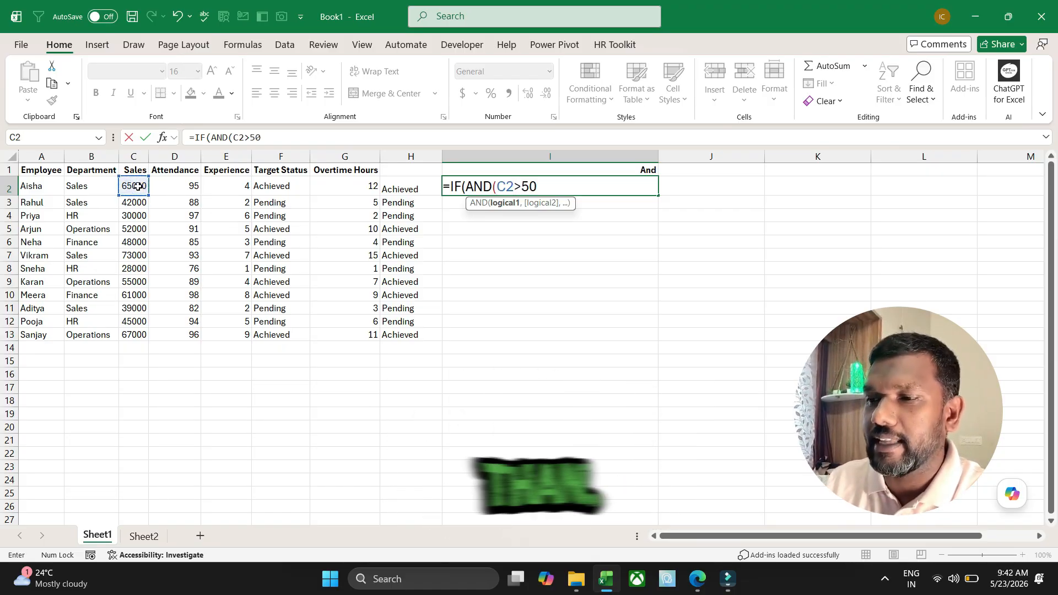
text(000,)
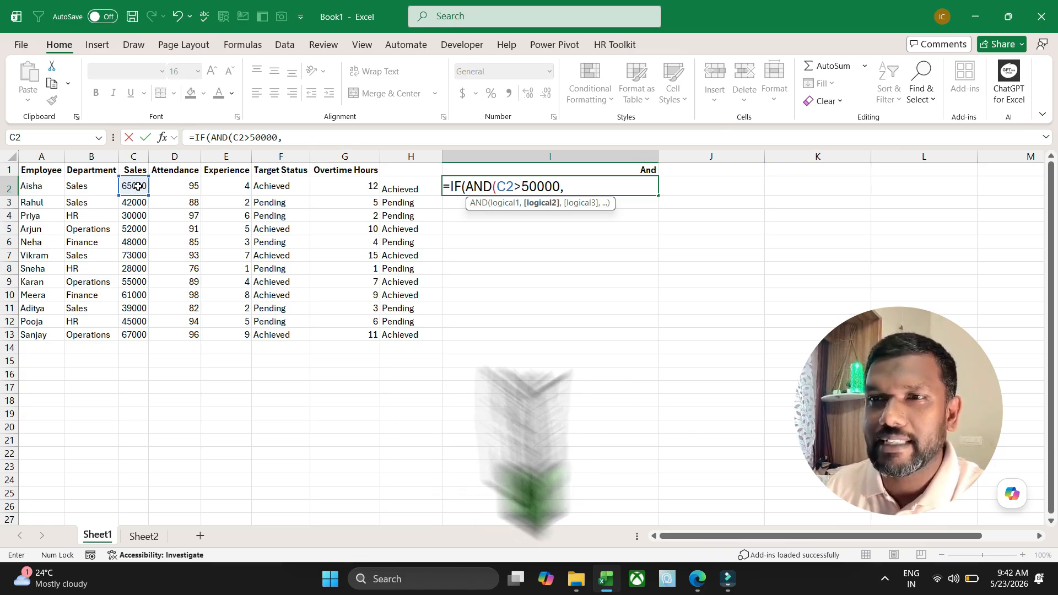
click(182, 188)
text(>=80)
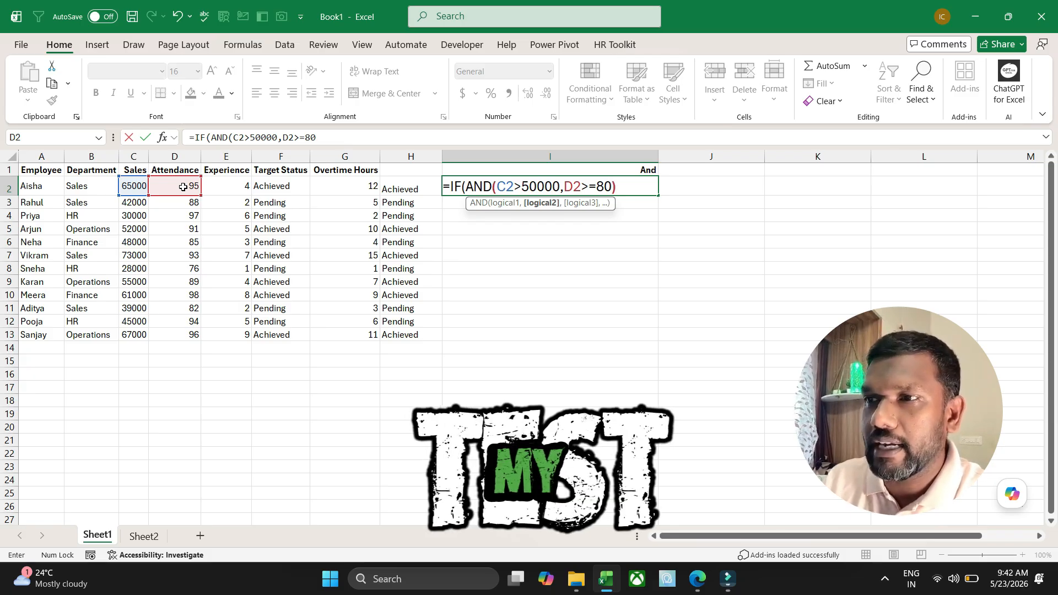
text())
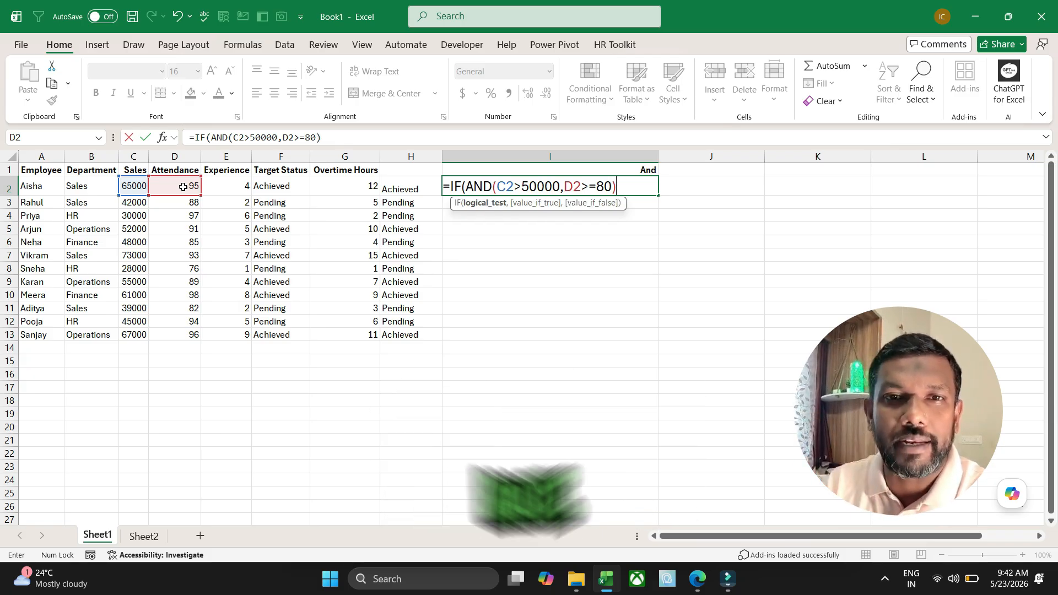
Step: Complete the IF formula in I2 with "Achieved" as the true value and "Pending" as the false value
text(,"Ache)
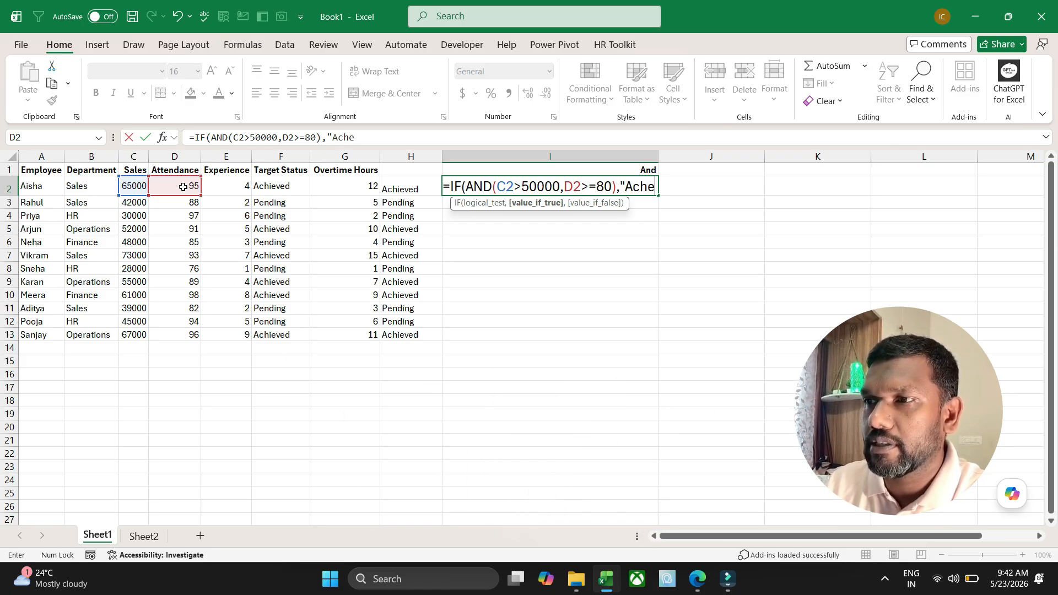
key(BackSpace)
text(ieved)
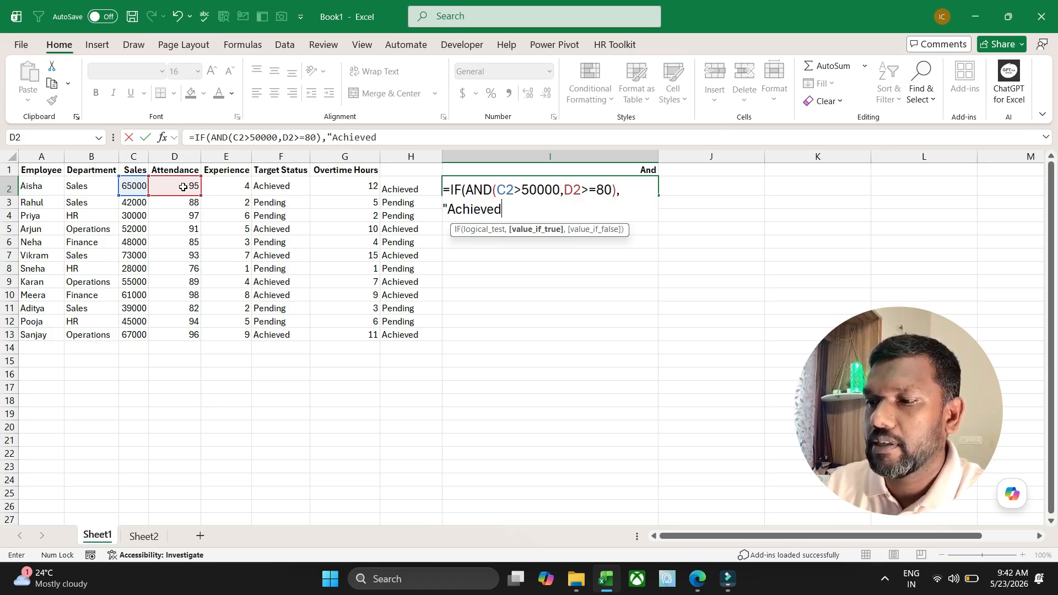
text(",)
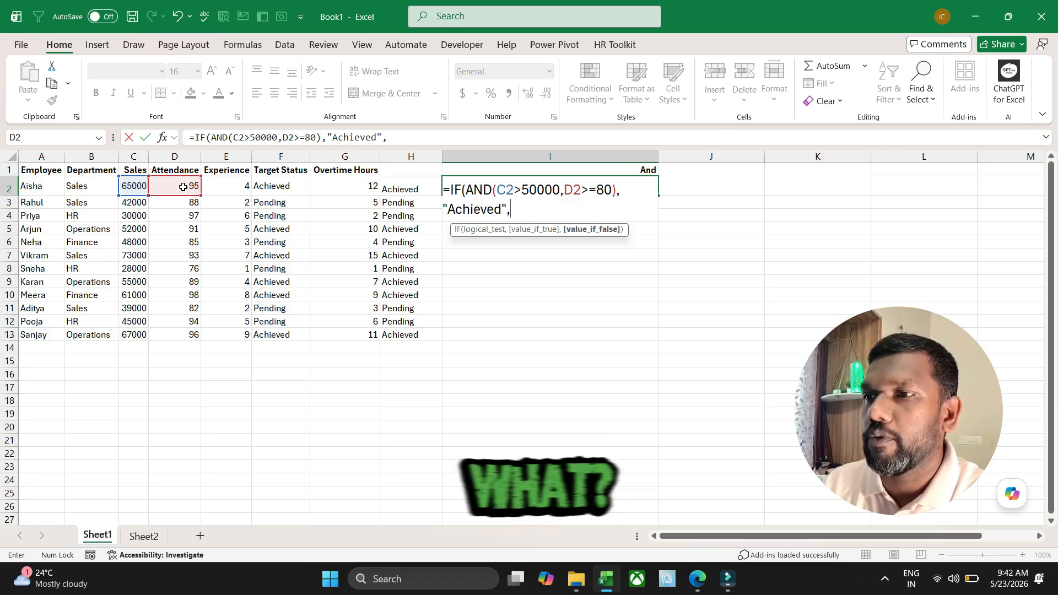
text("Pending"))
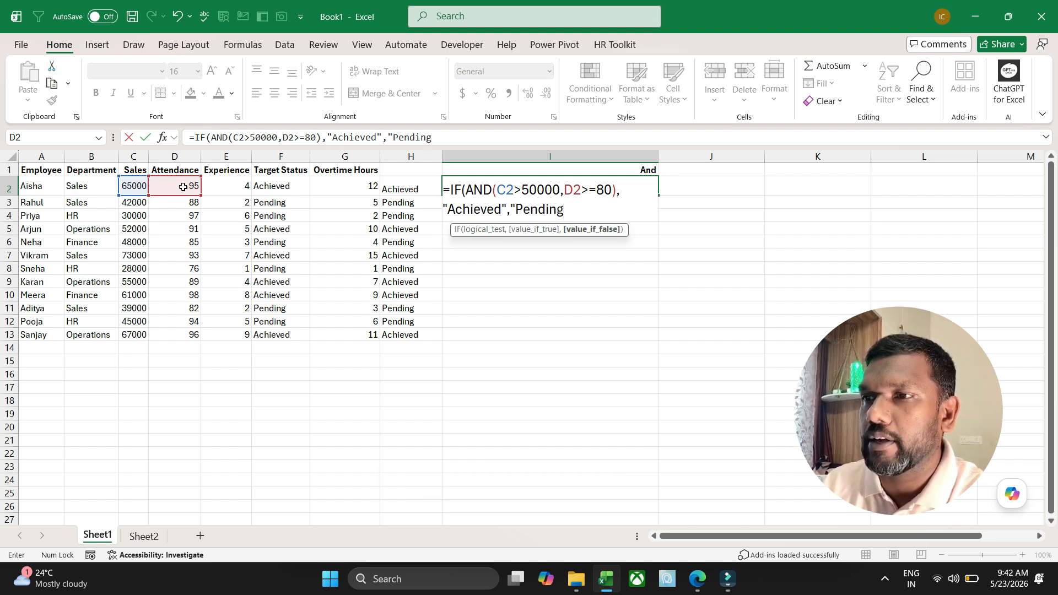
key(Return)
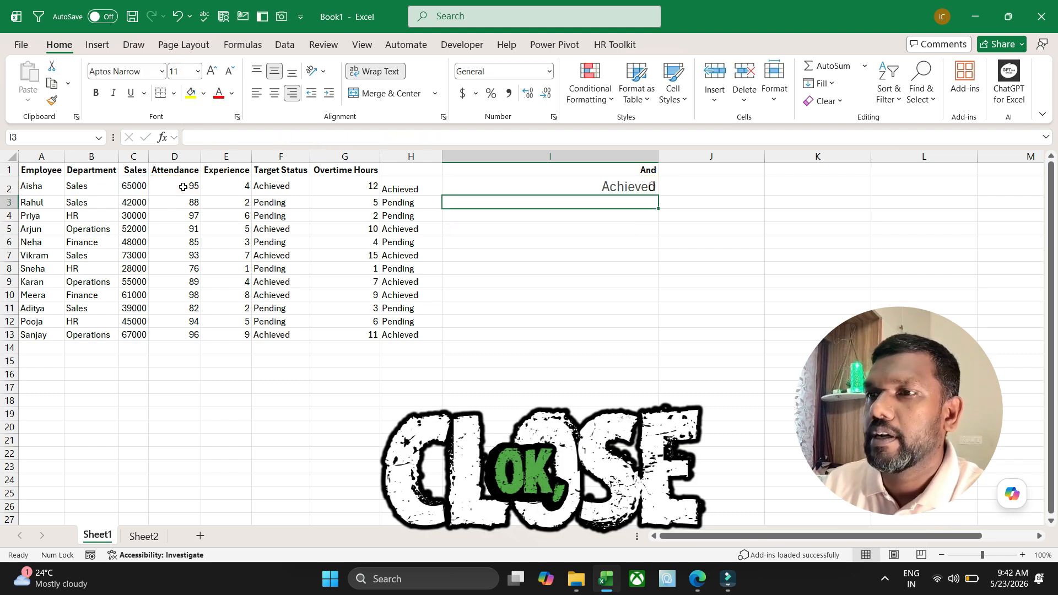
Step: Fill the IF-AND formula from I2 down to I13 and check row 3's sales and attendance
click(584, 185)
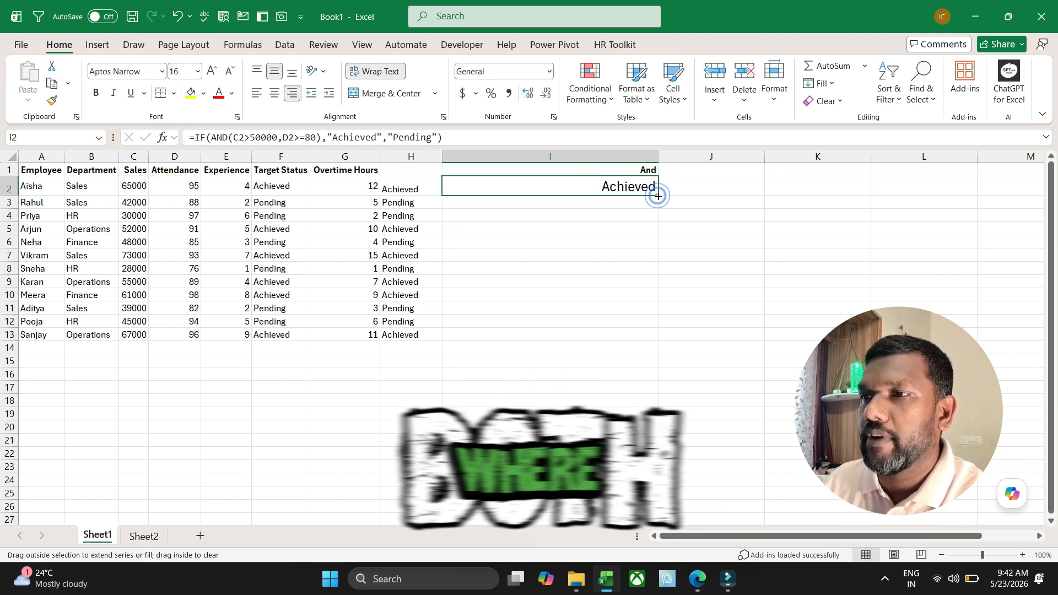
double_click(658, 195)
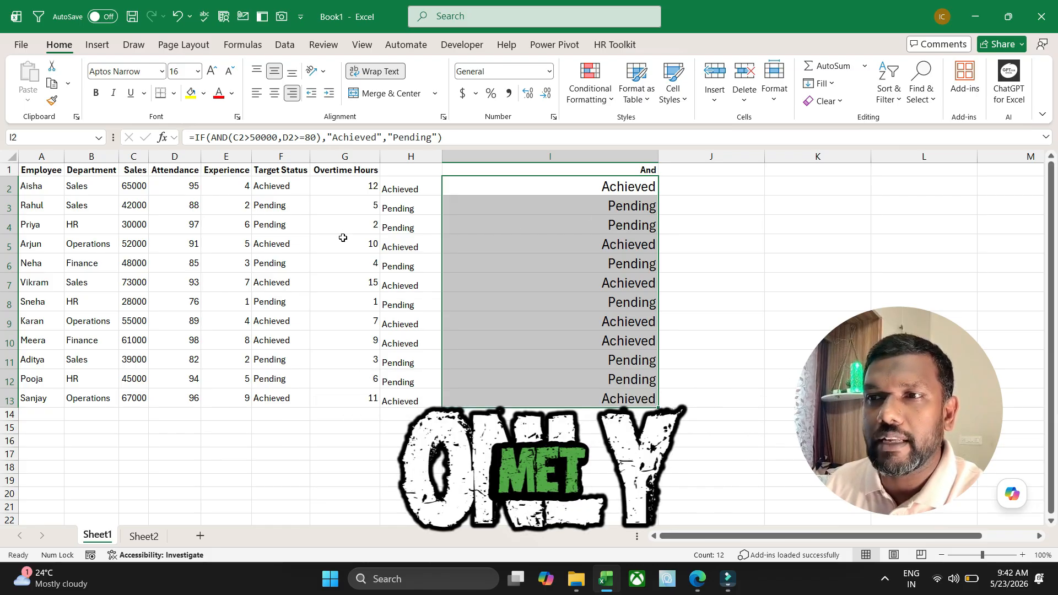
click(549, 187)
drag(134, 186, 187, 206)
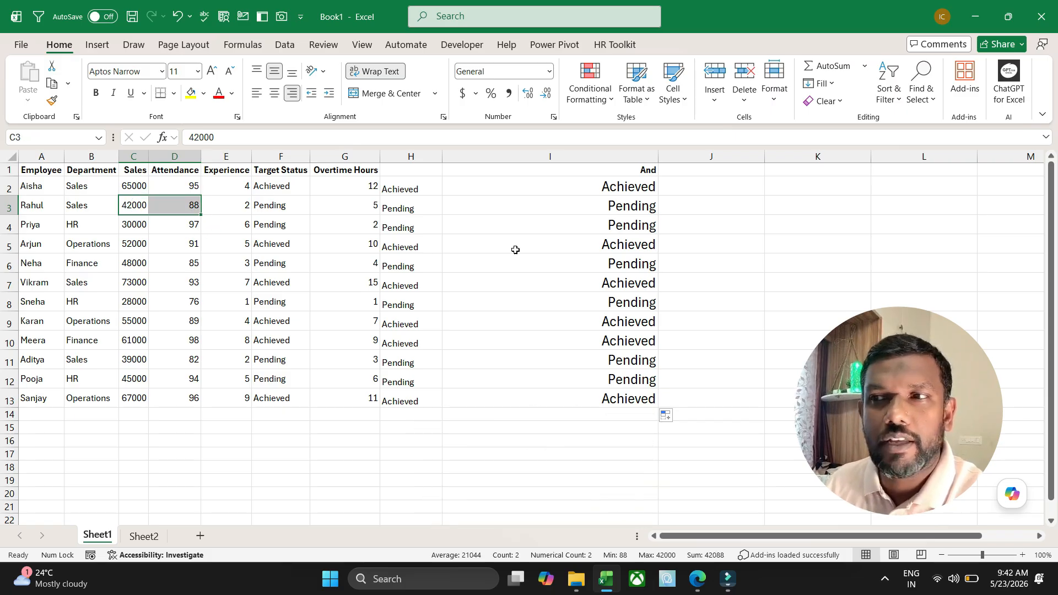
Step: Fit column I's width to its contents and reduce the font size of I2:I13 to 11
double_click(658, 157)
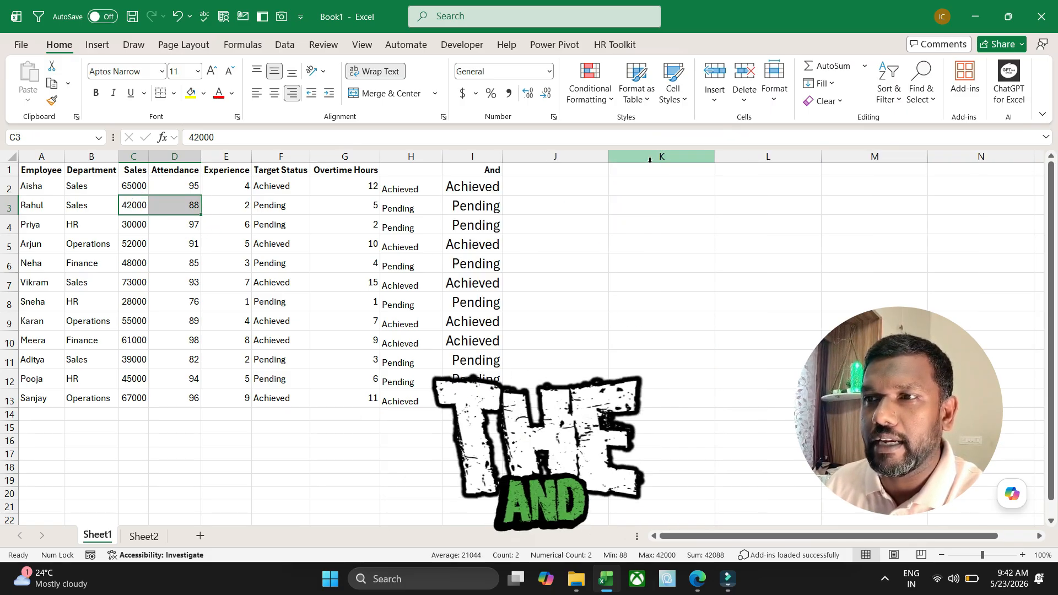
click(419, 190)
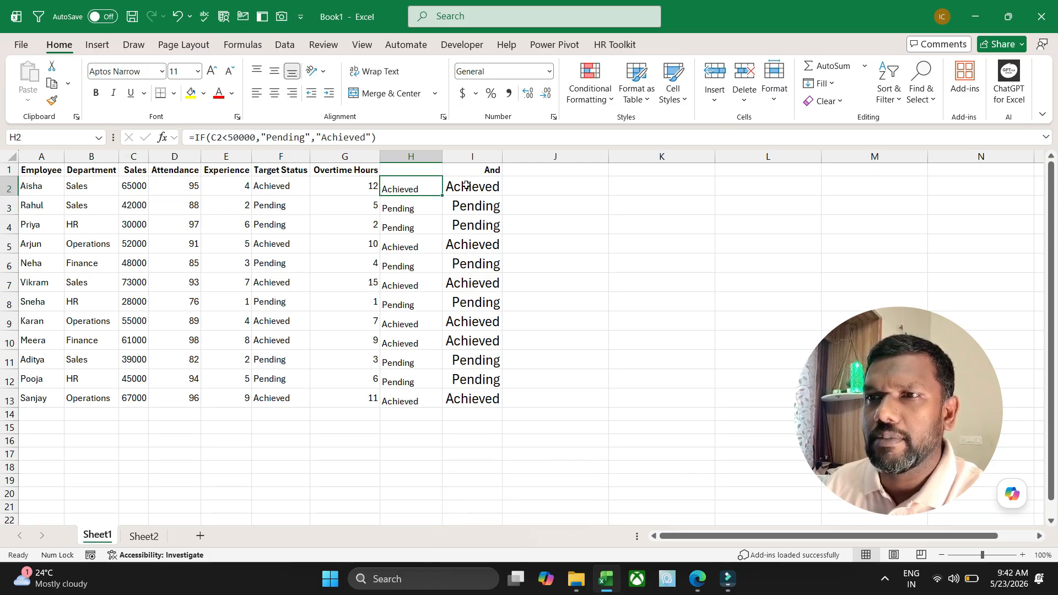
click(466, 186)
shift+click(456, 398)
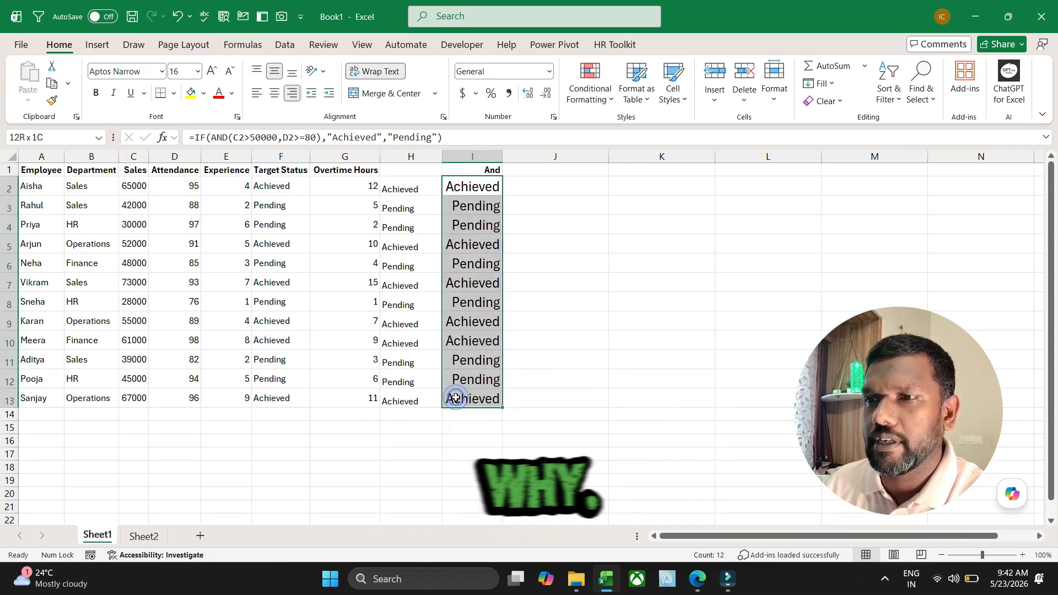
click(230, 70)
click(230, 71)
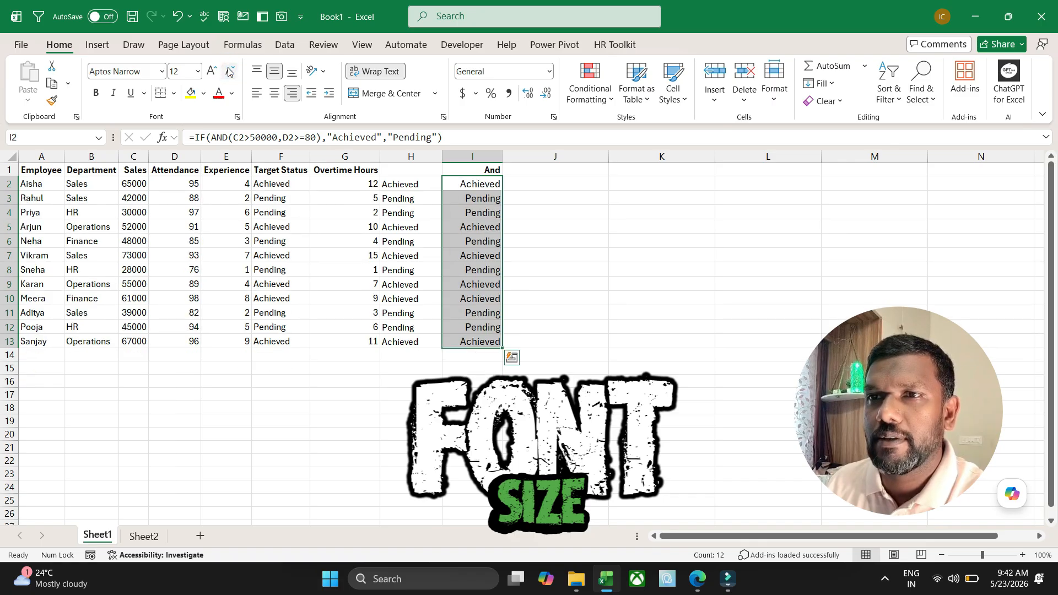
click(231, 71)
Step: Add the header Or in cell J1
click(552, 169)
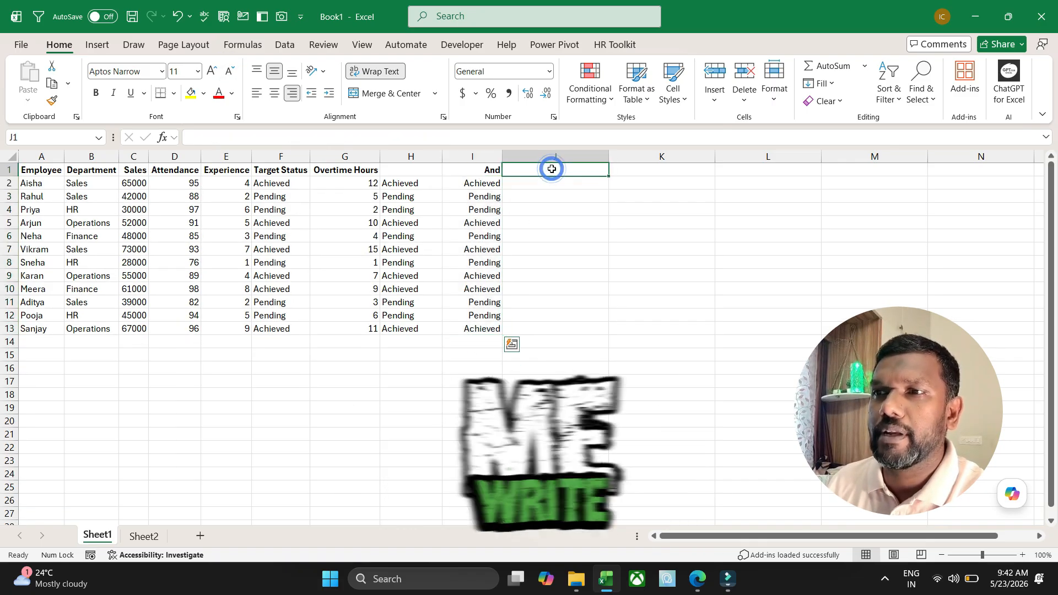
text(Or)
key(Return)
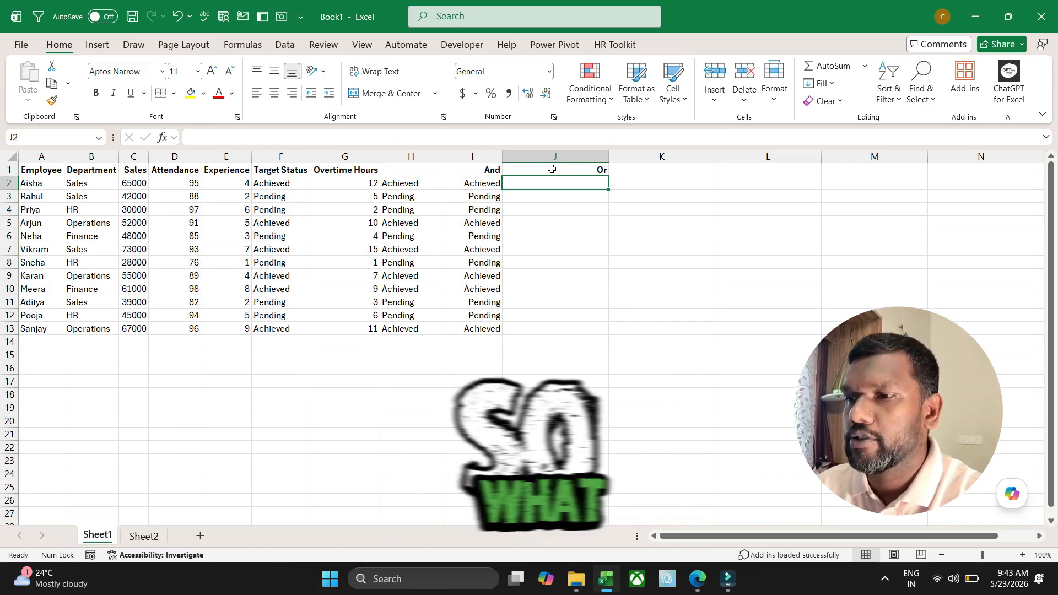
Step: Start an IF formula in J2 with an OR function nested as its logical test
text(=if)
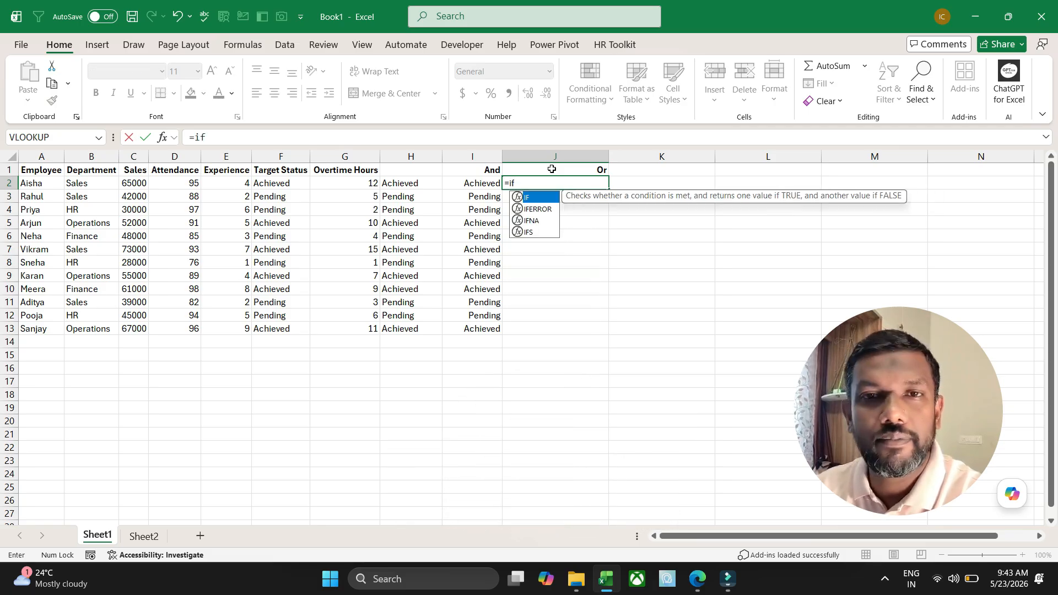
key(Tab)
text(or)
key(BackSpace)
key(BackSpace)
key(BackSpace)
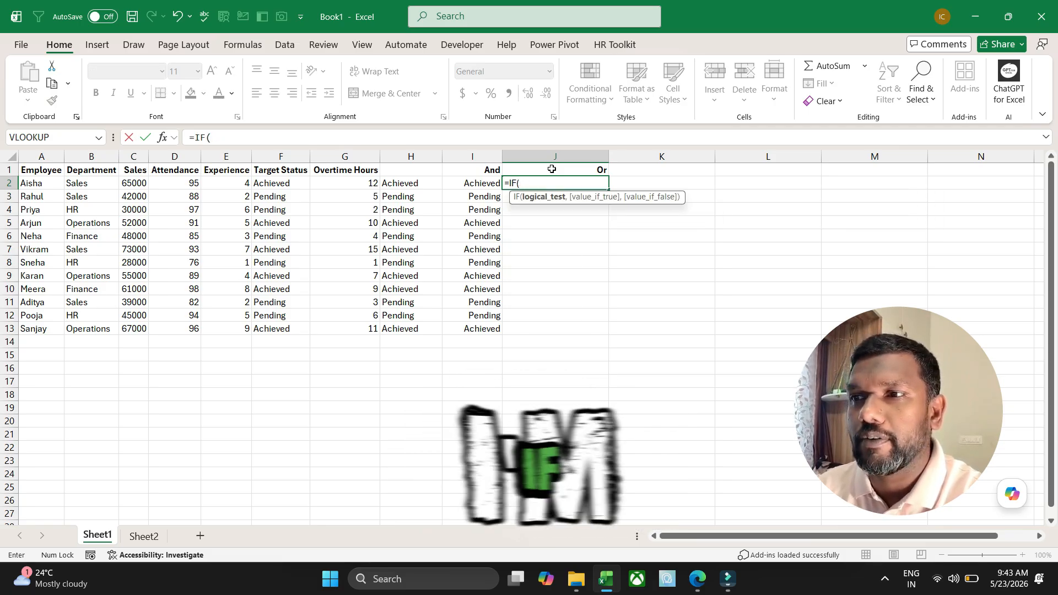
key(Tab)
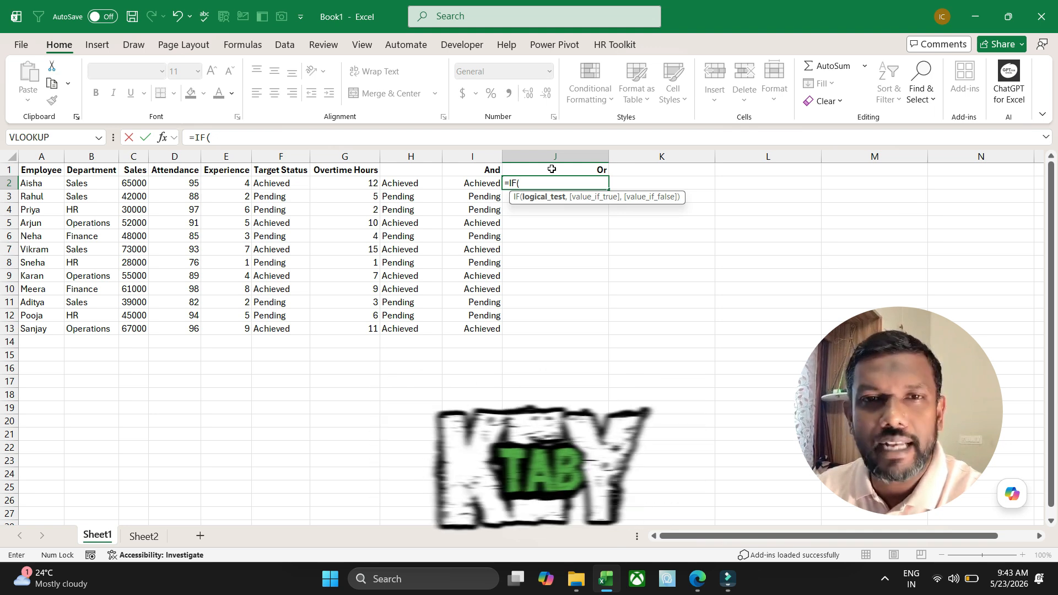
text(or)
key(Tab)
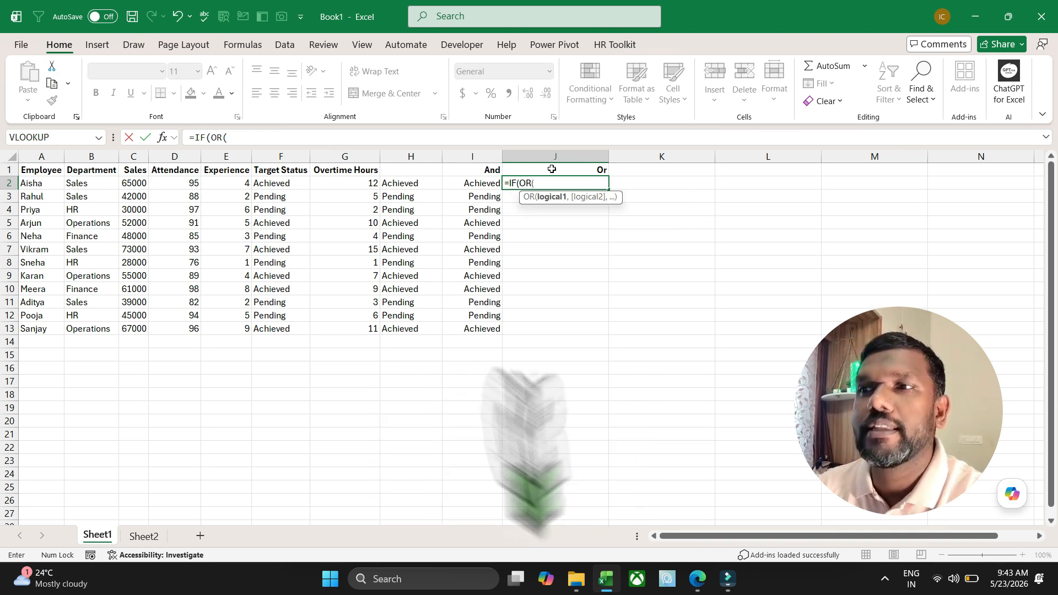
Step: Set the OR conditions in J2's formula to C2>50000 and D2>=80 and close the OR function
click(134, 184)
text(>50000,)
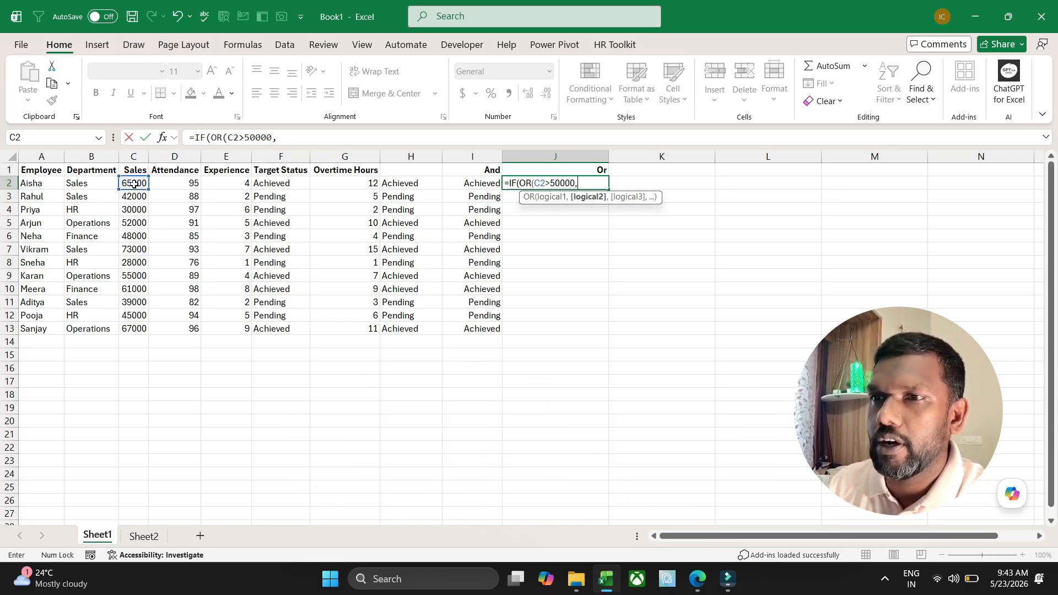
click(187, 184)
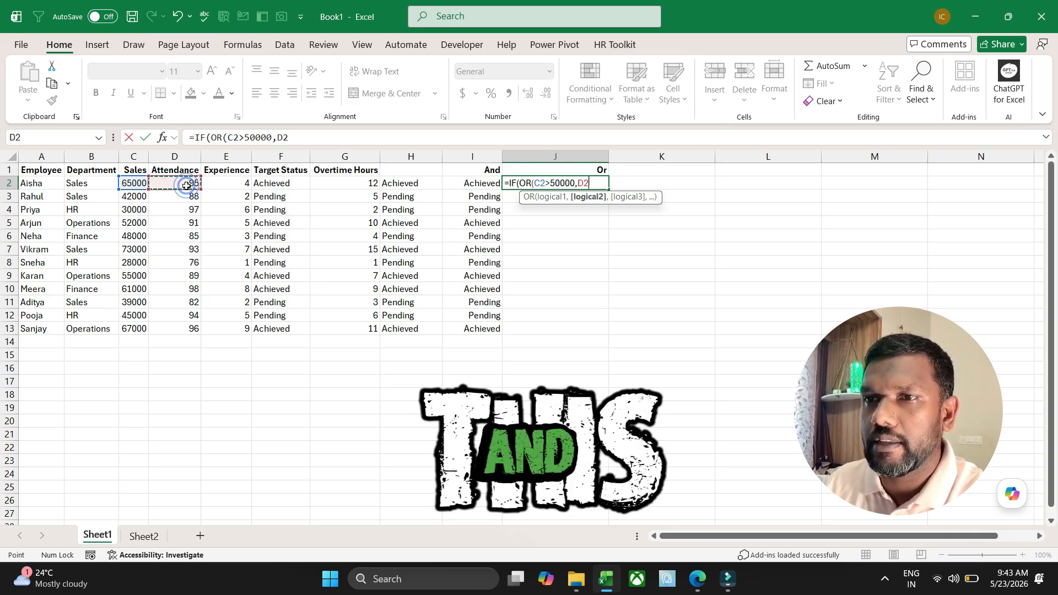
text(>)
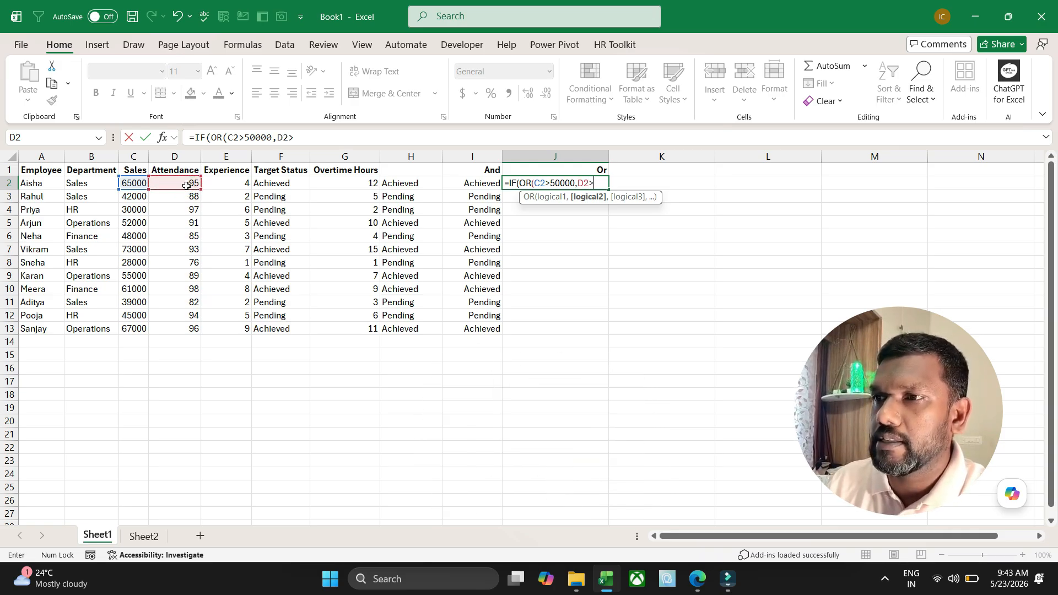
text(=80)
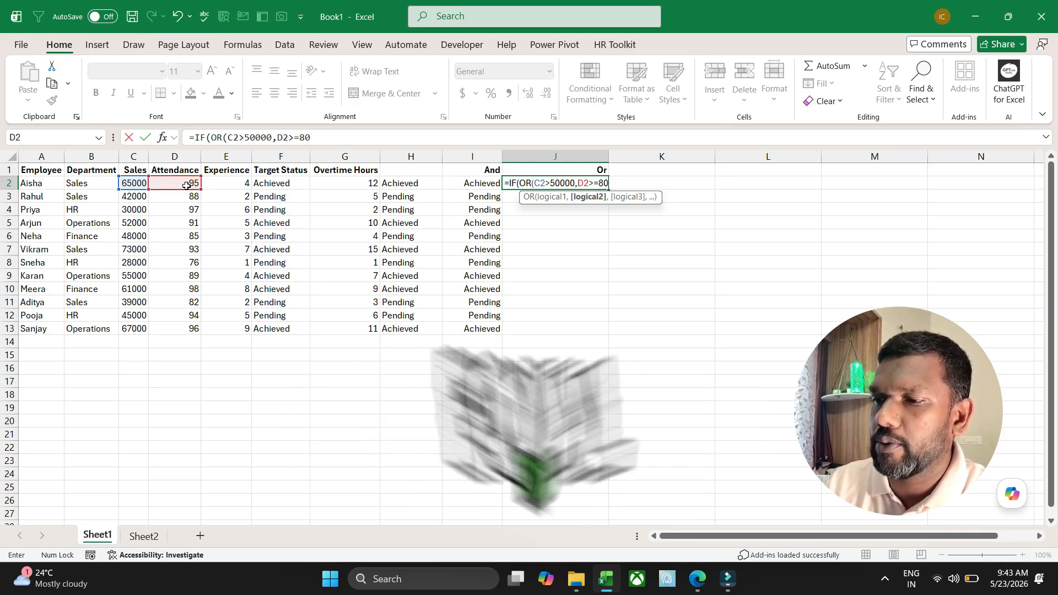
text())
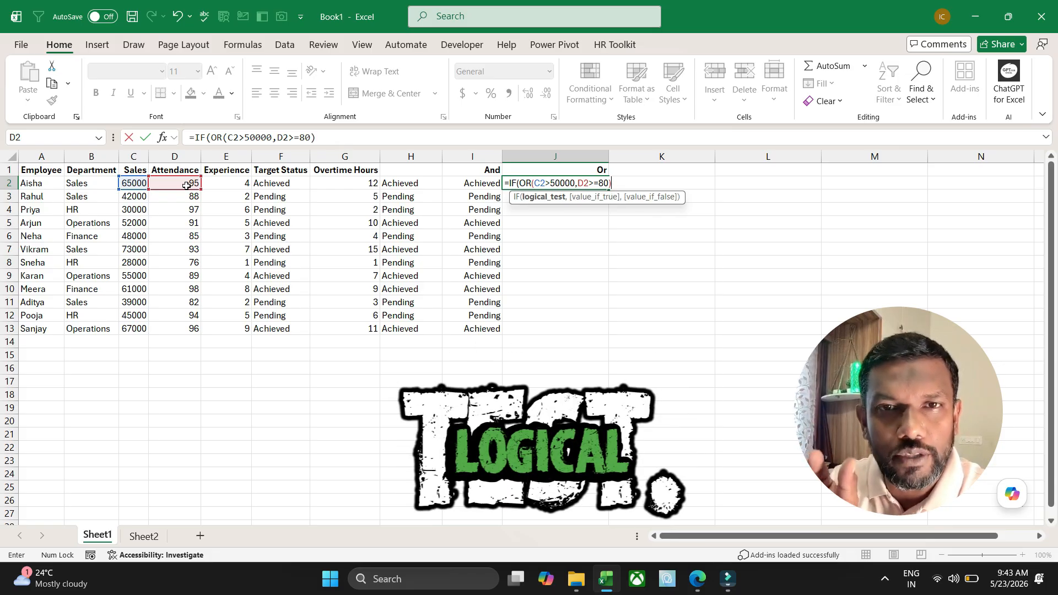
Step: Complete the IF-OR formula in J2 with "Achieved" as the true value and "Pending" as the false value
text(,)
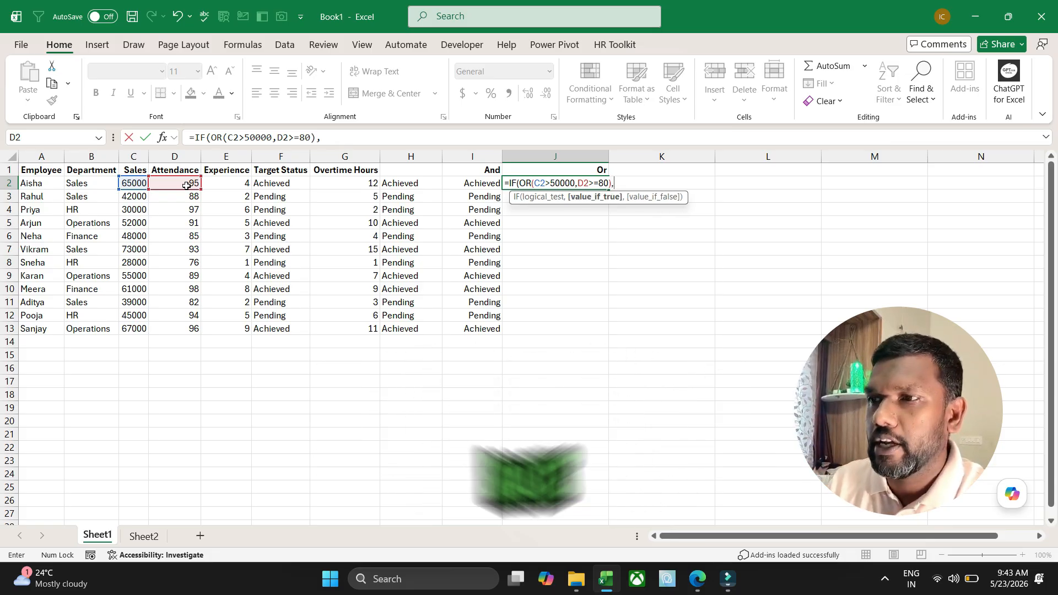
text("A)
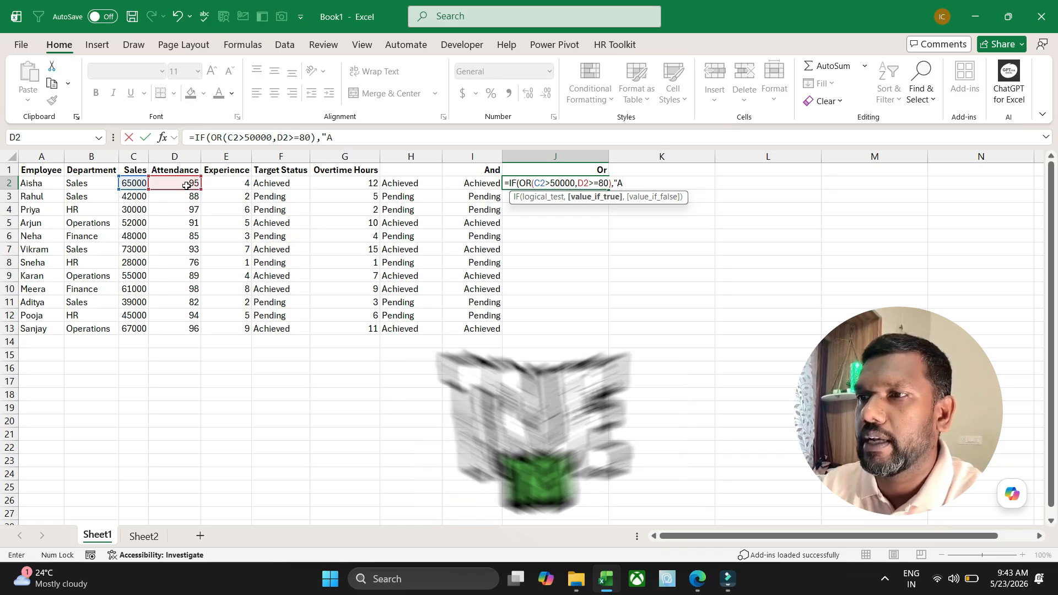
text(chieved",)
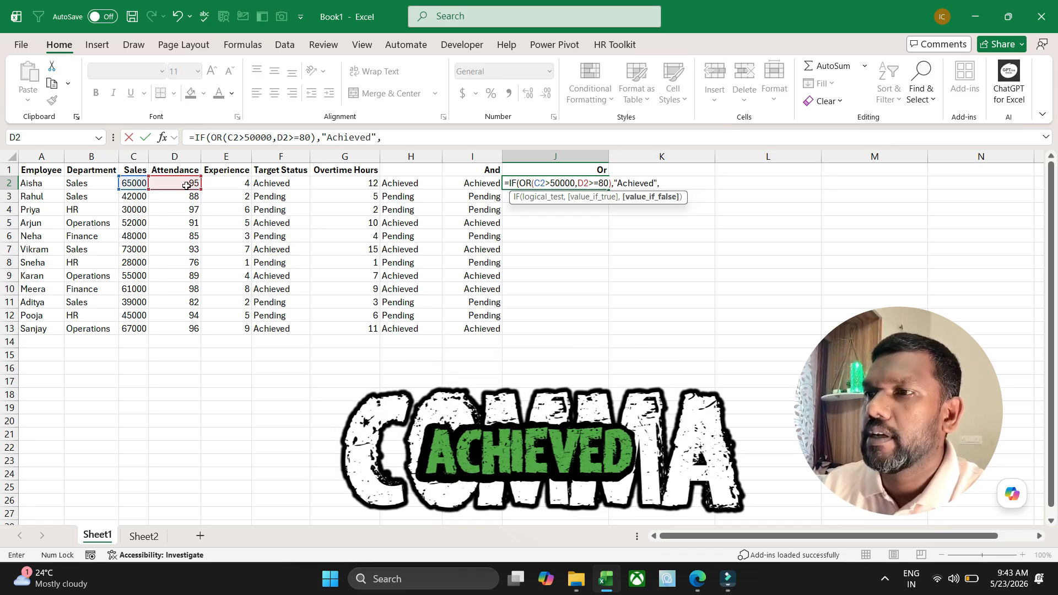
text("Pending"))
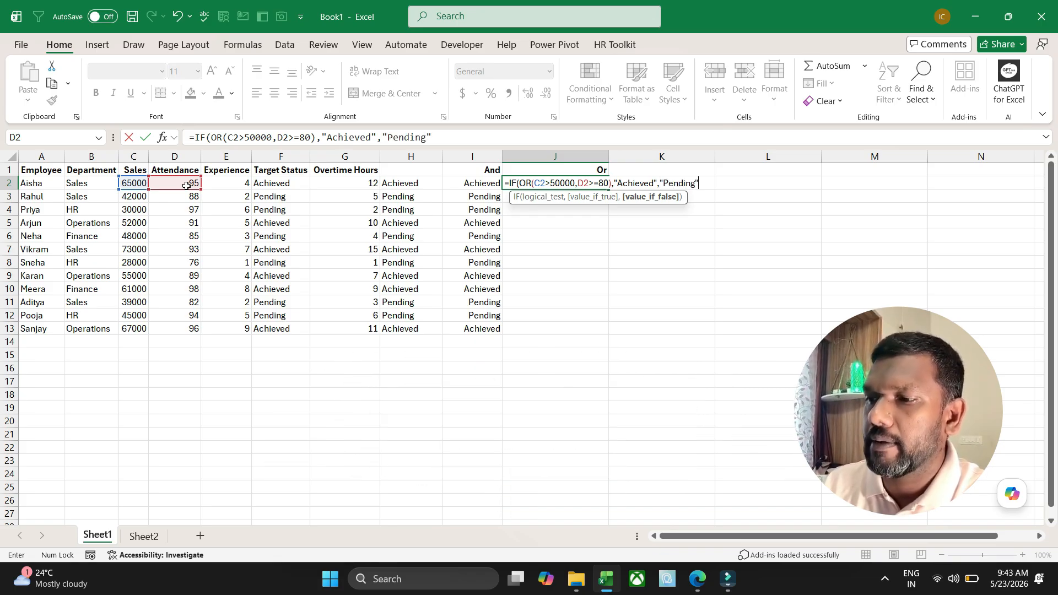
key(Return)
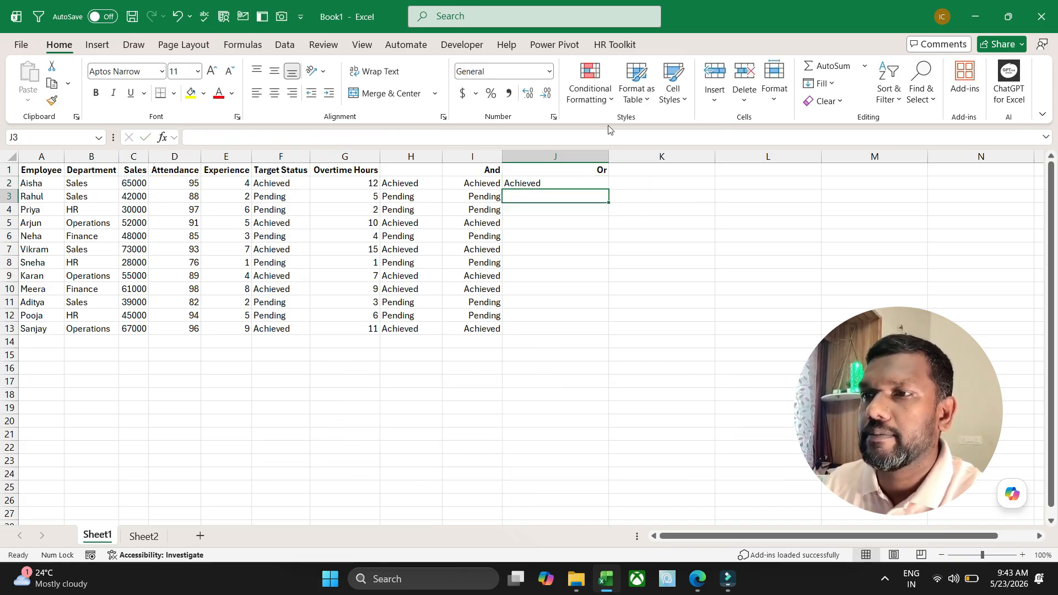
Step: Fill the IF-OR formula from J2 down to J13, compare it with the And column, and check row 8's sales and attendance
click(582, 182)
double_click(608, 191)
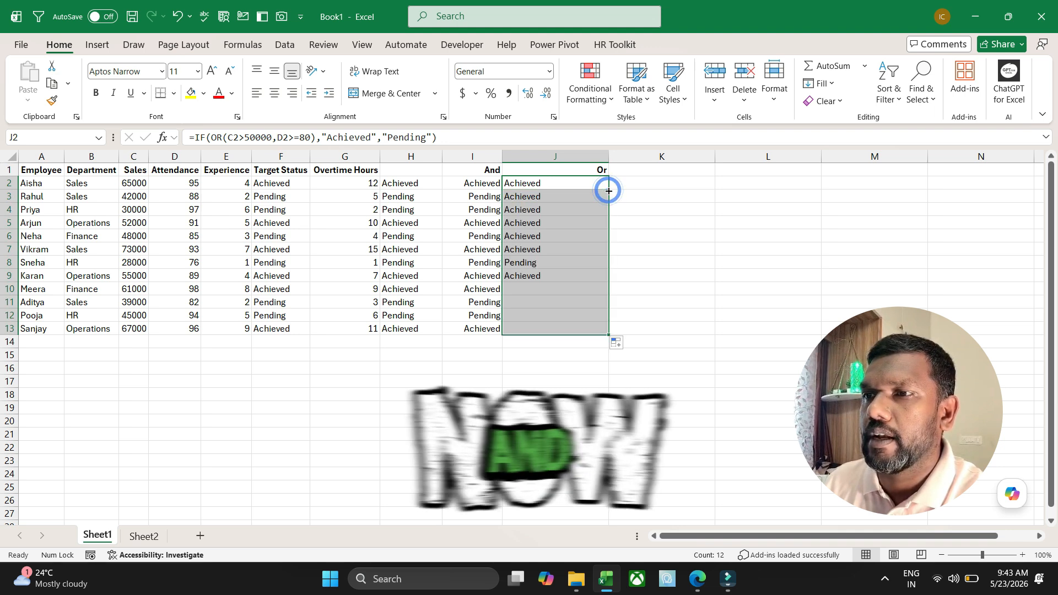
drag(491, 197, 523, 248)
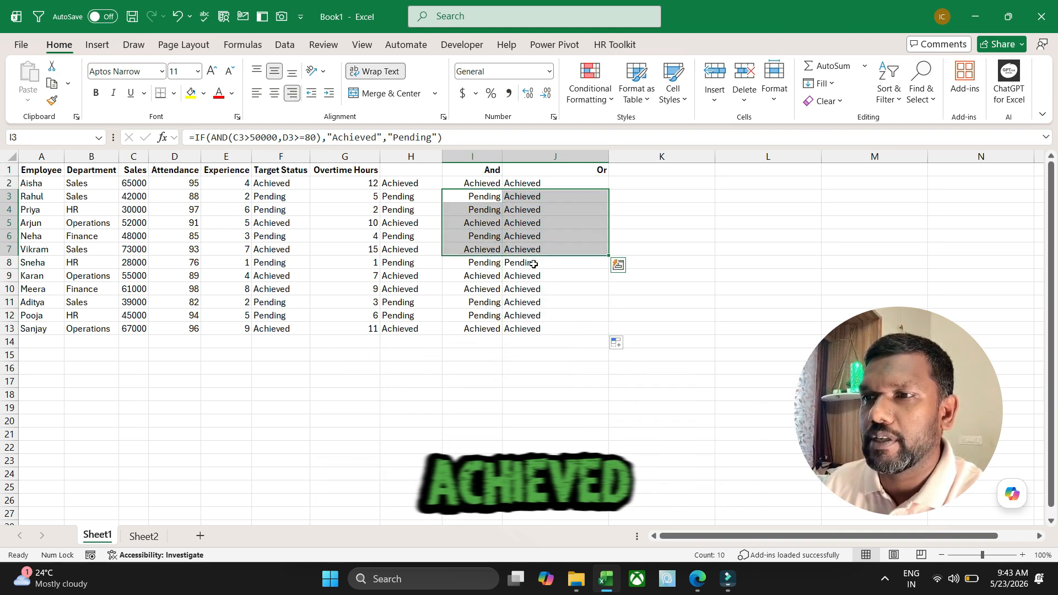
click(524, 263)
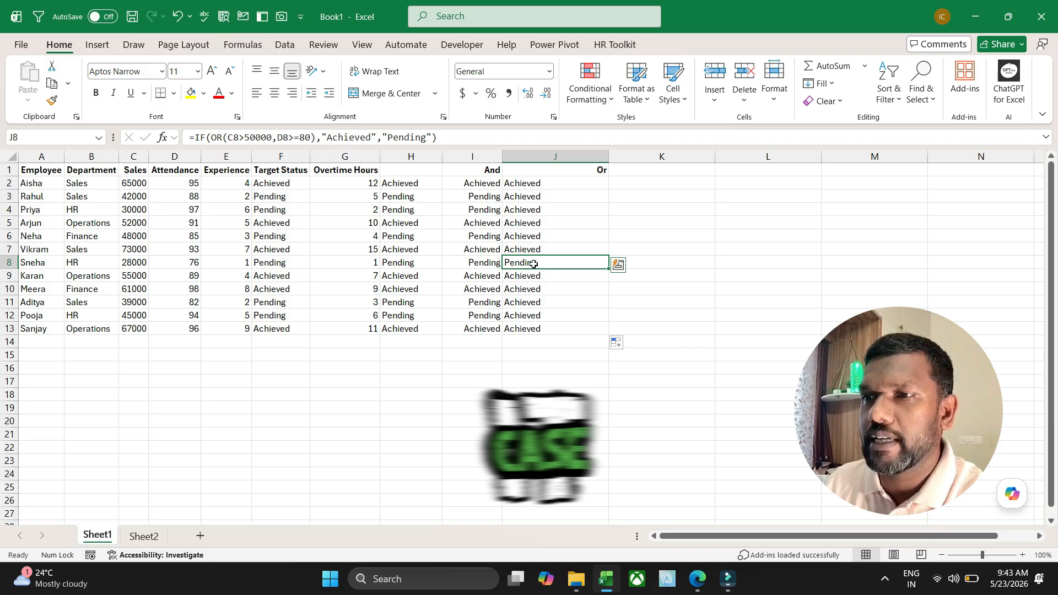
click(135, 265)
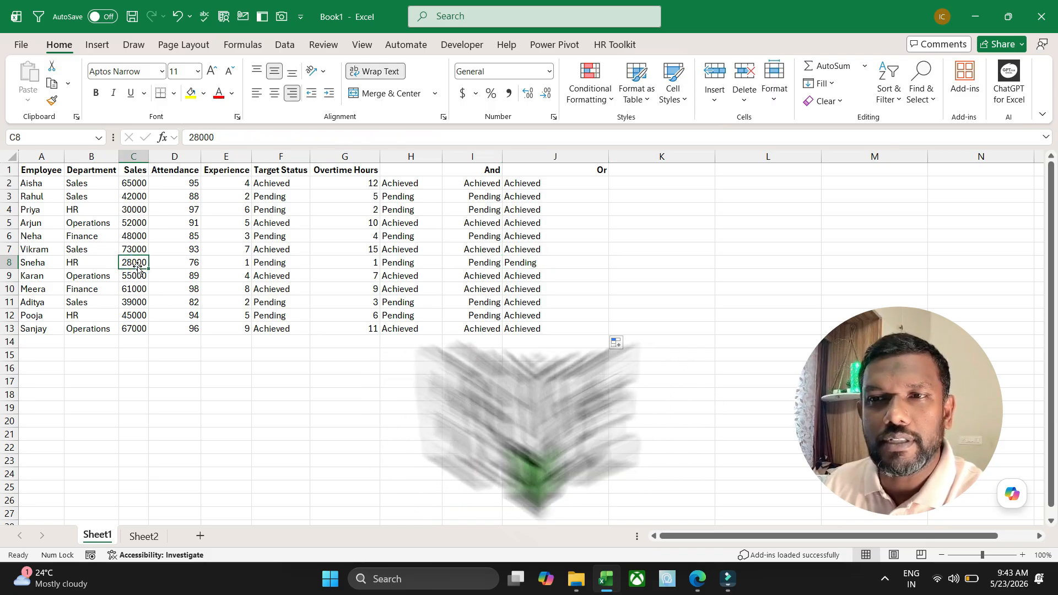
click(189, 266)
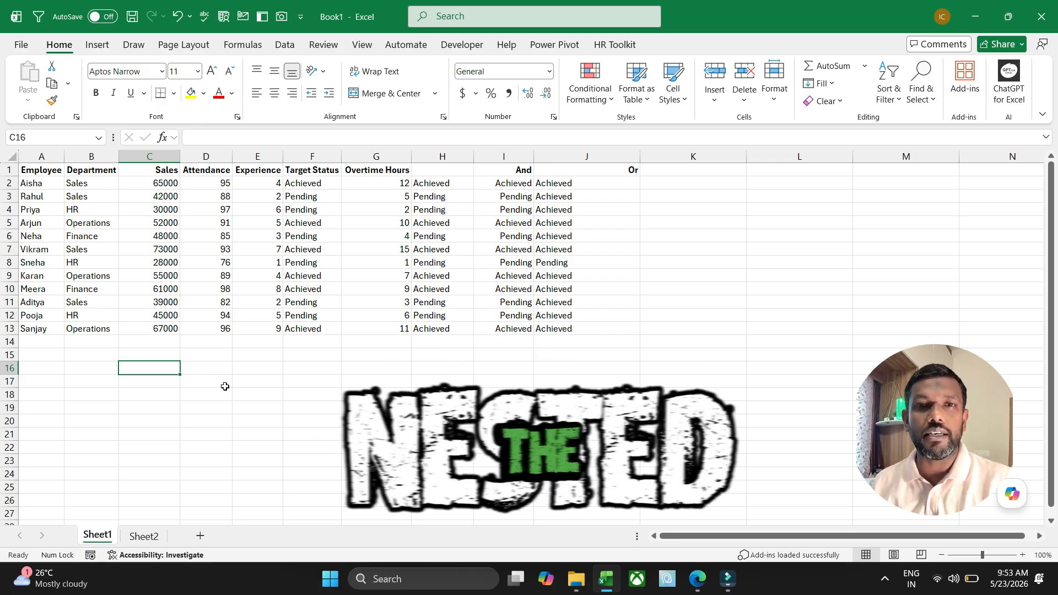
text(<30000)
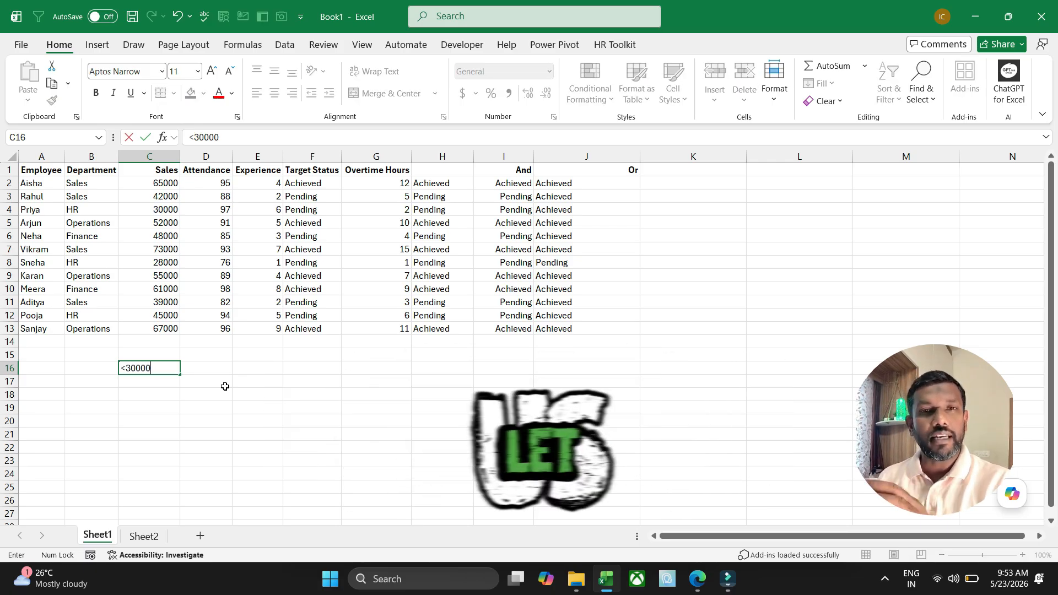
key(Tab)
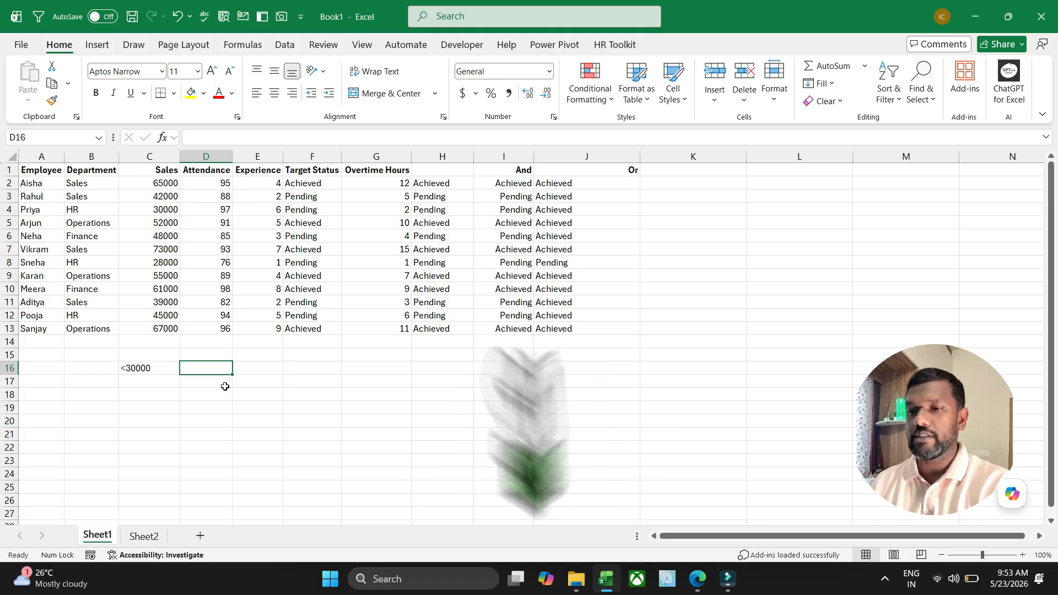
text(Bad)
key(Return)
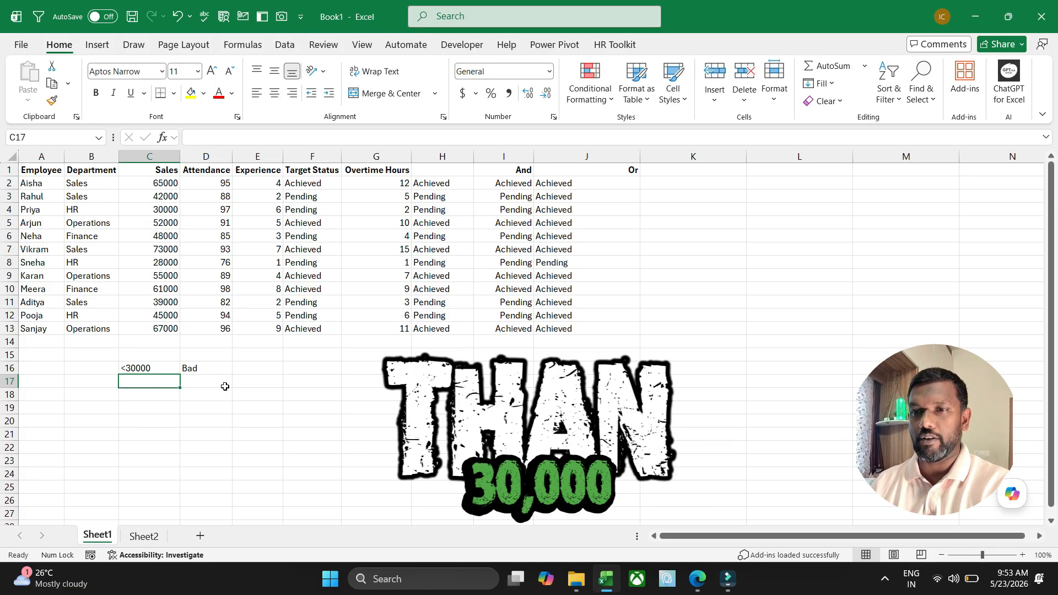
text(30000-40000)
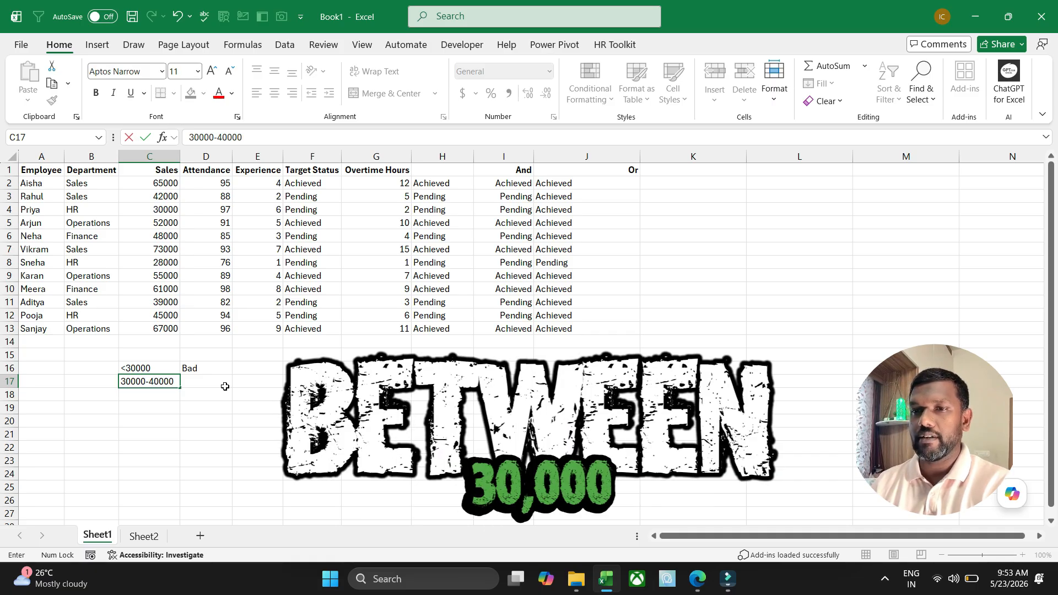
key(Tab)
text(Good)
key(Return)
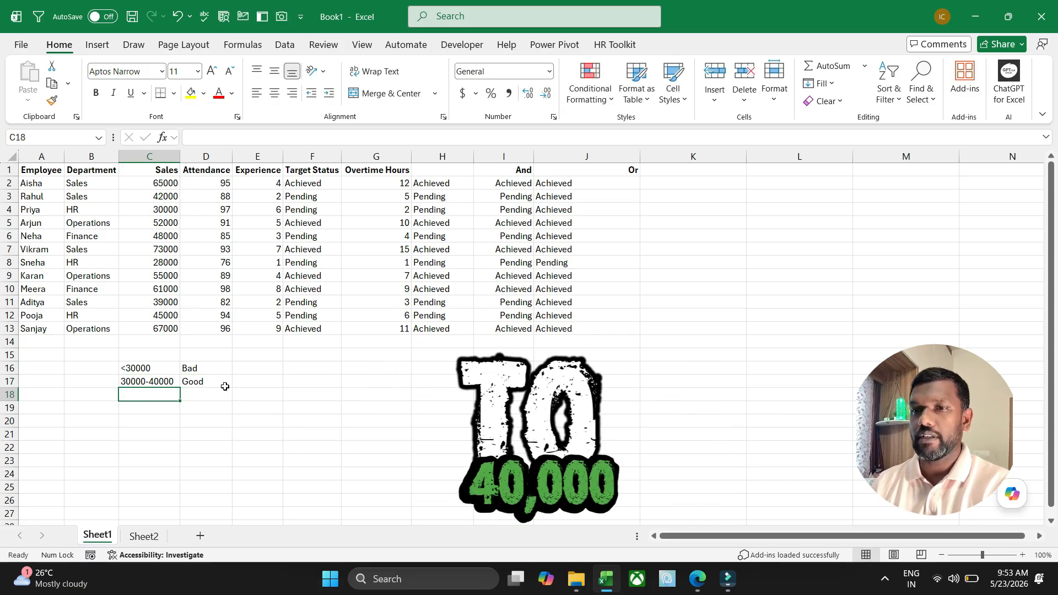
text(>40000)
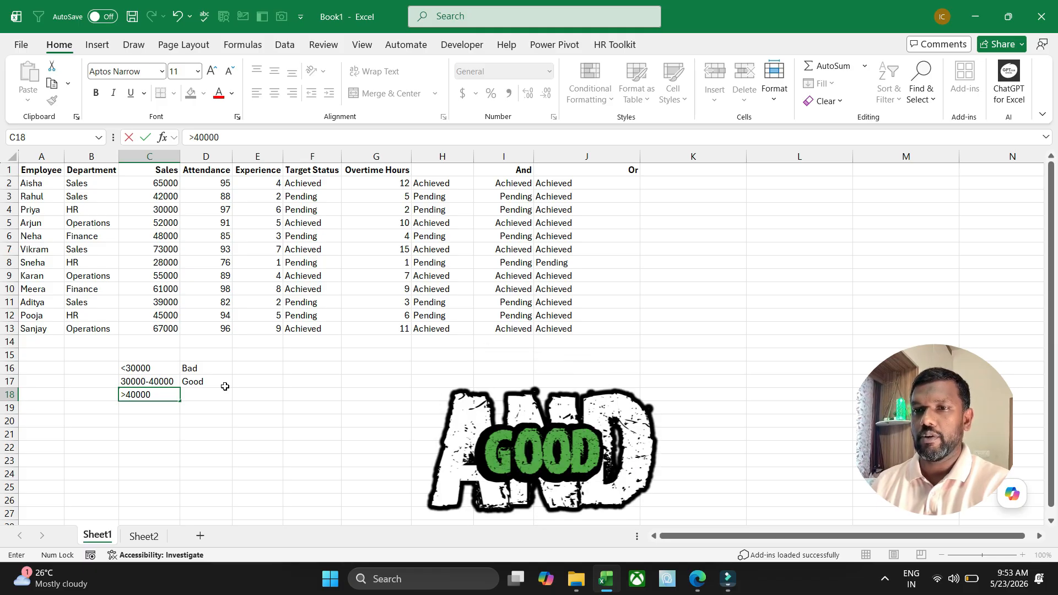
key(Tab)
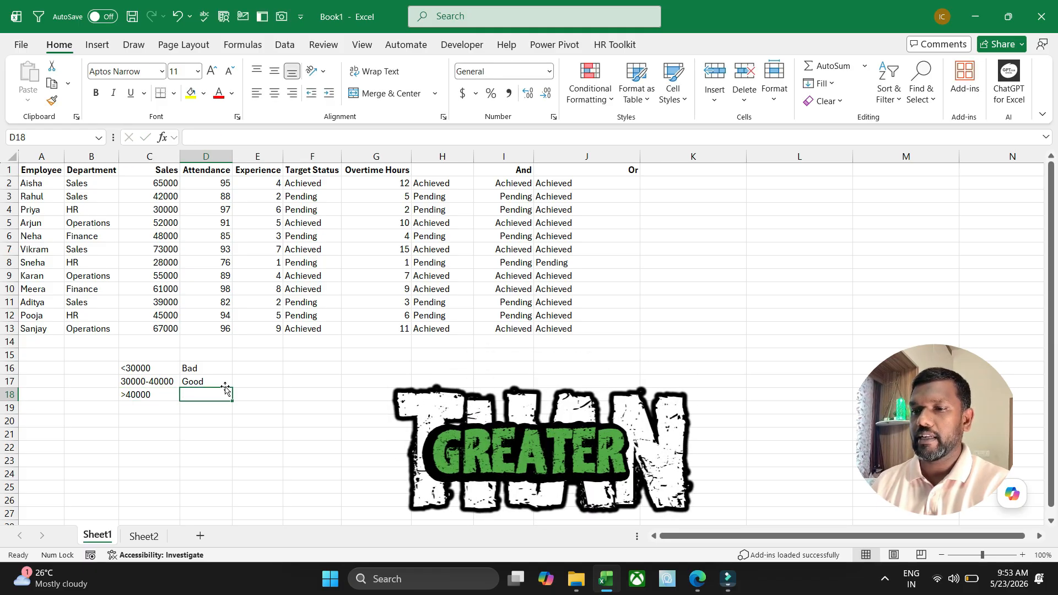
text(Best)
key(Return)
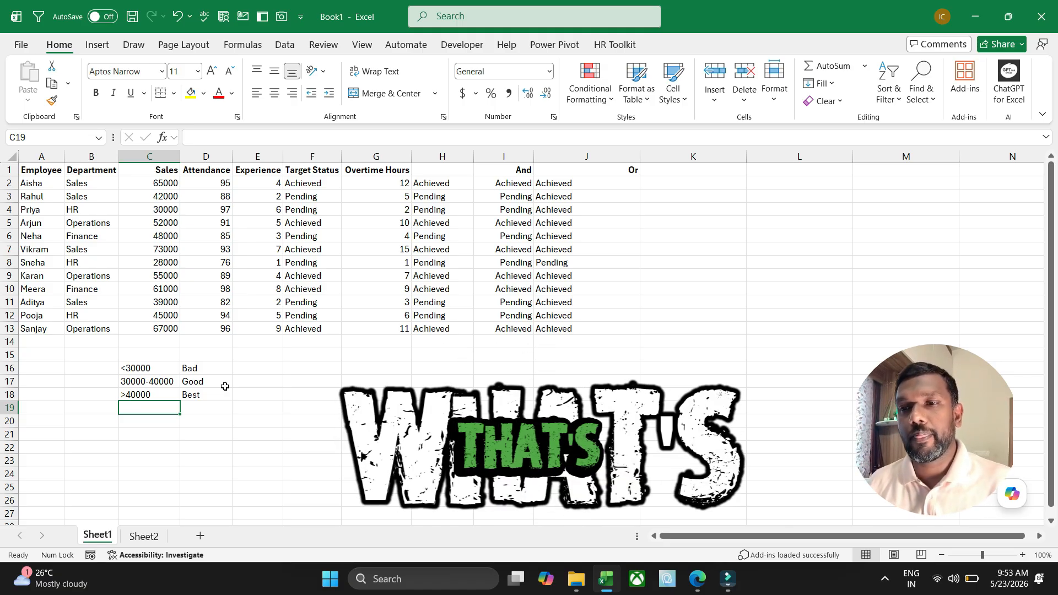
click(150, 369)
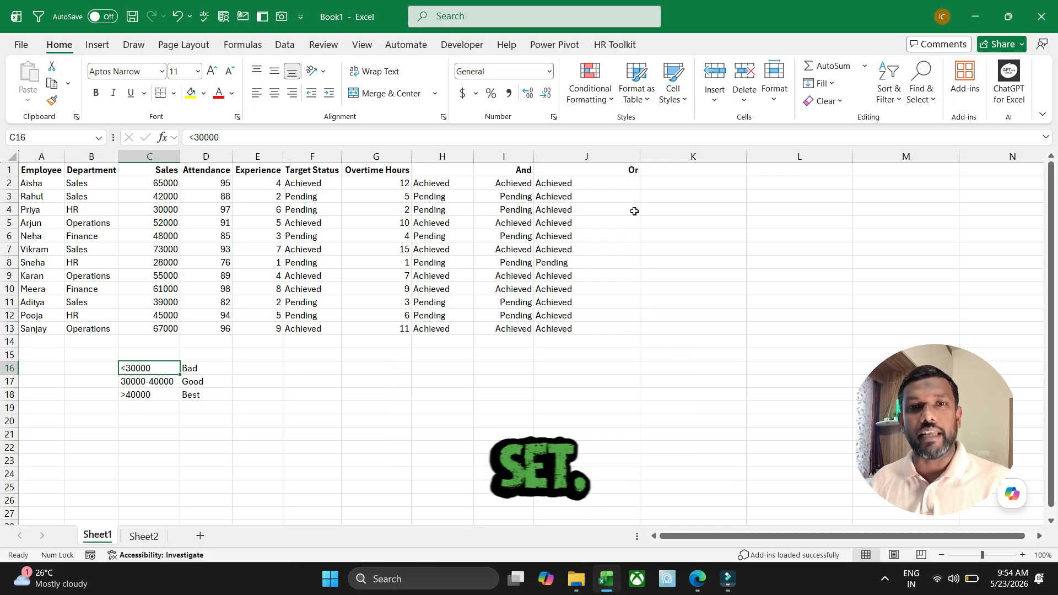
Step: Fit column J's width to its contents and add the header Rating in K1
click(670, 172)
click(623, 170)
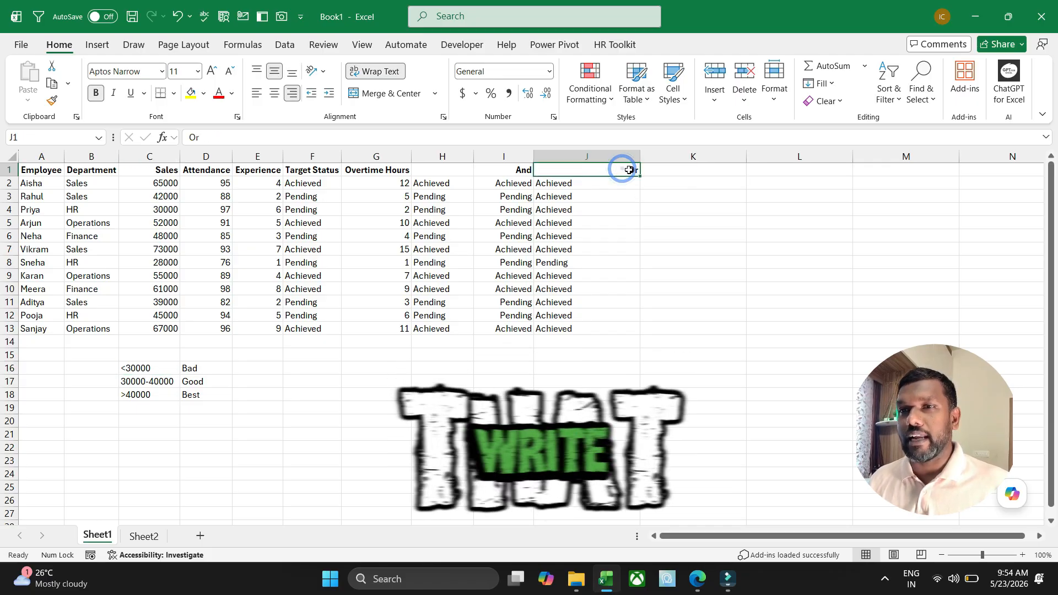
double_click(640, 157)
click(620, 171)
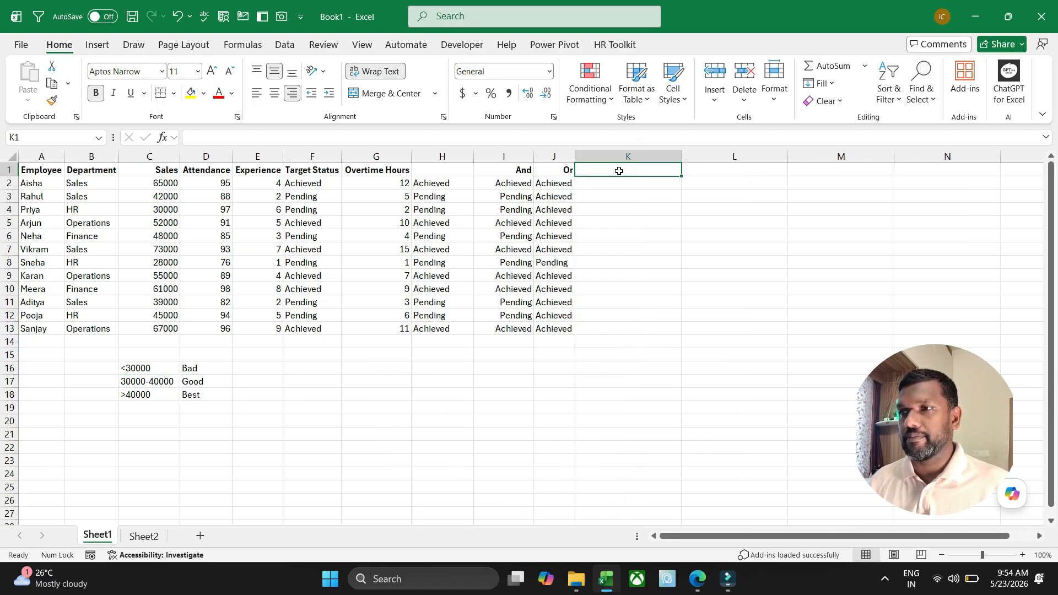
text(Rating)
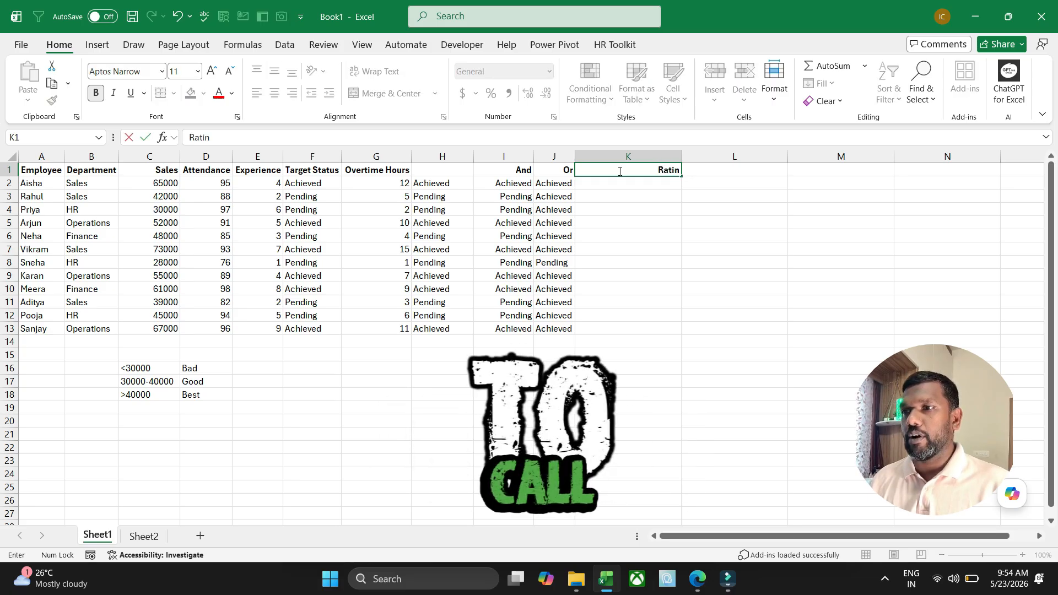
key(Return)
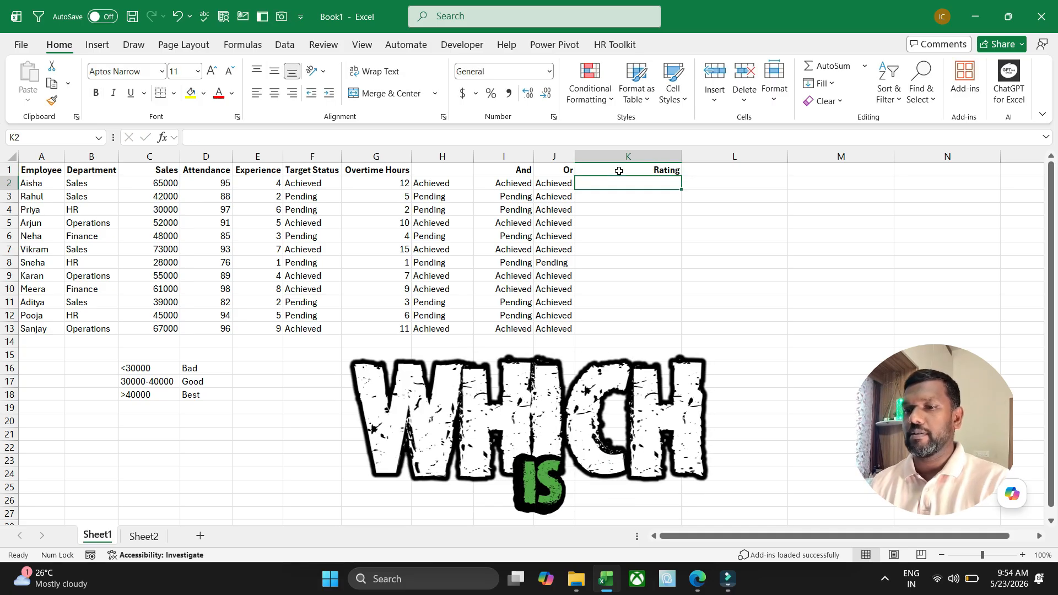
Step: Start a nested IF formula in K2 that returns "Bad" when the sales in C2 are below 30000
text(=IF()
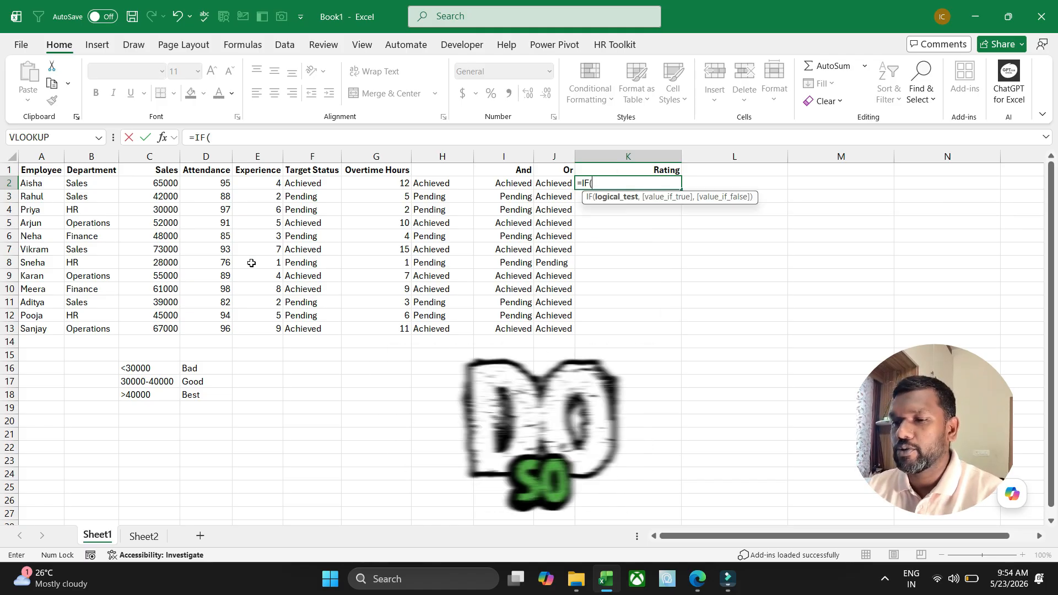
click(153, 187)
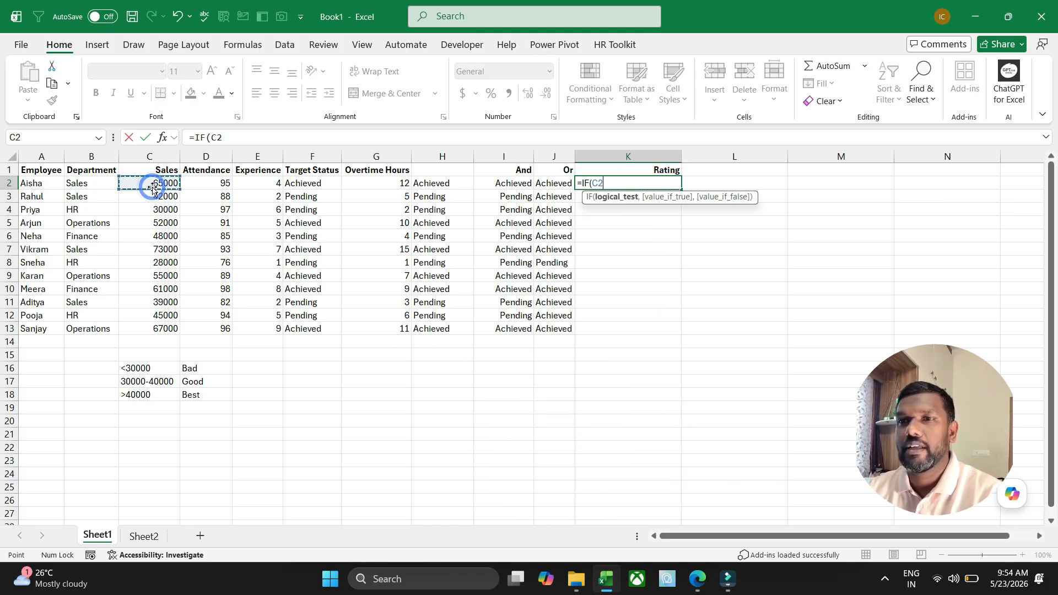
text(<30000,)
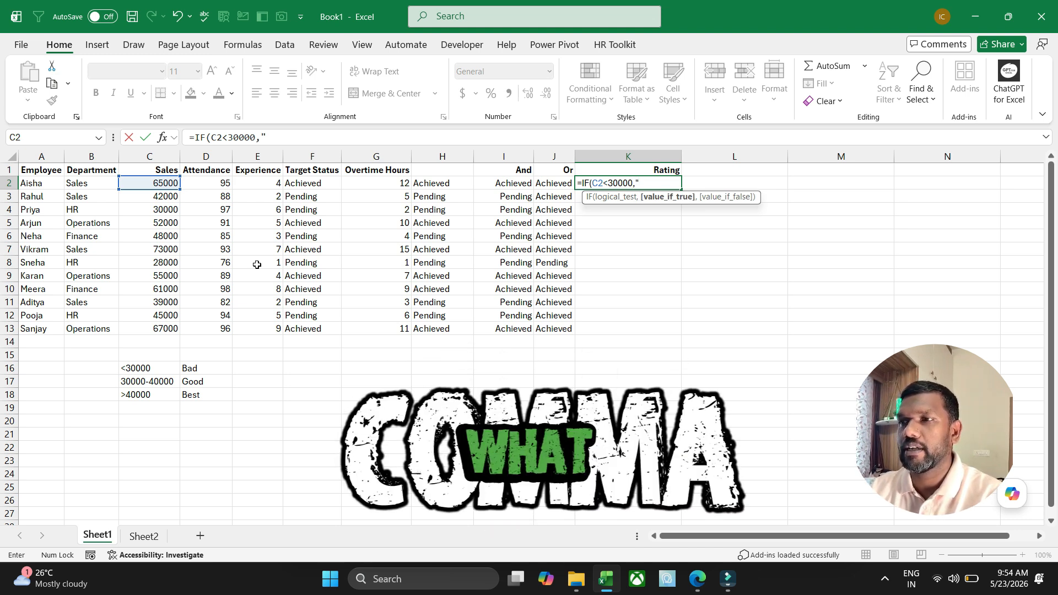
text("Bad")
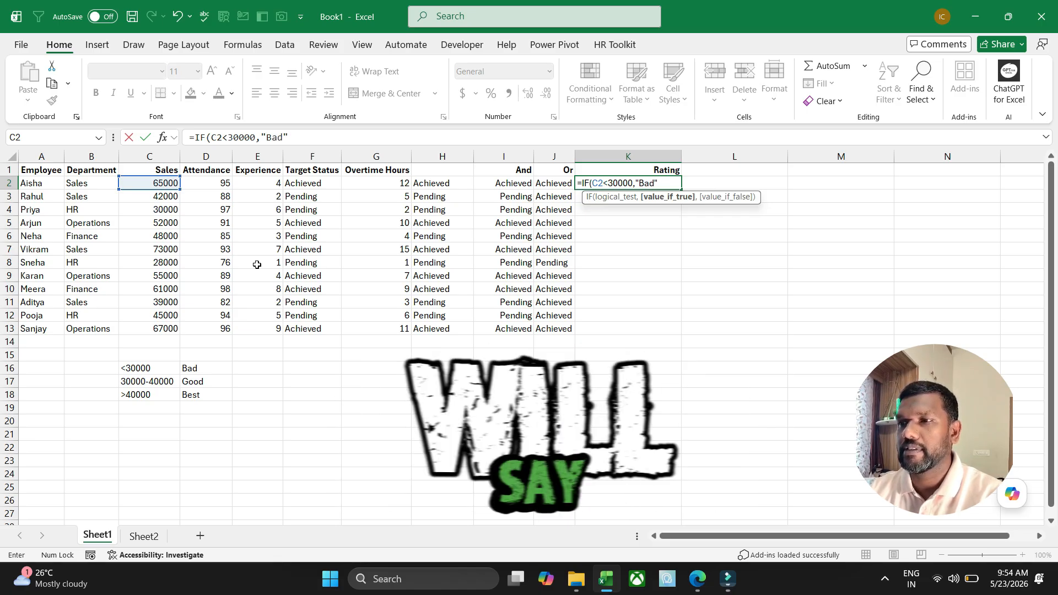
text(,)
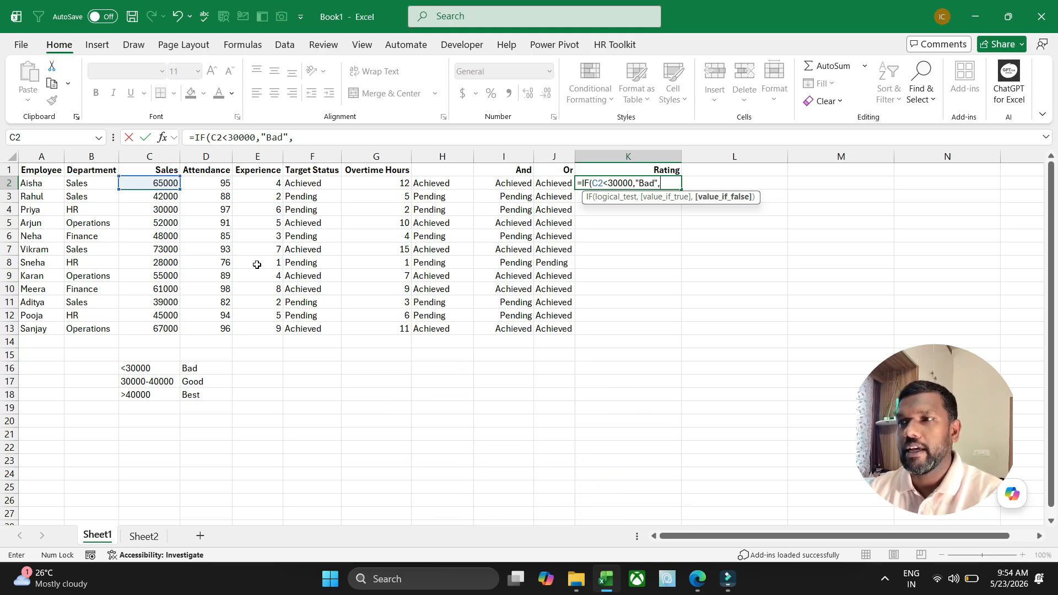
Step: Nest a second IF as the false value, returning "Good" when C2 is below 40000
text(IF()
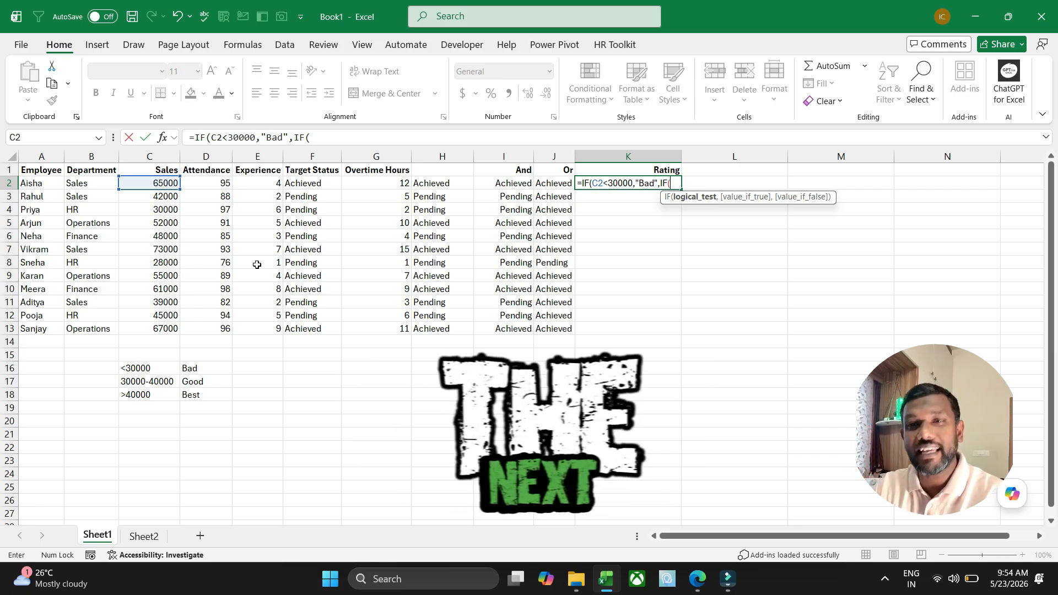
click(140, 183)
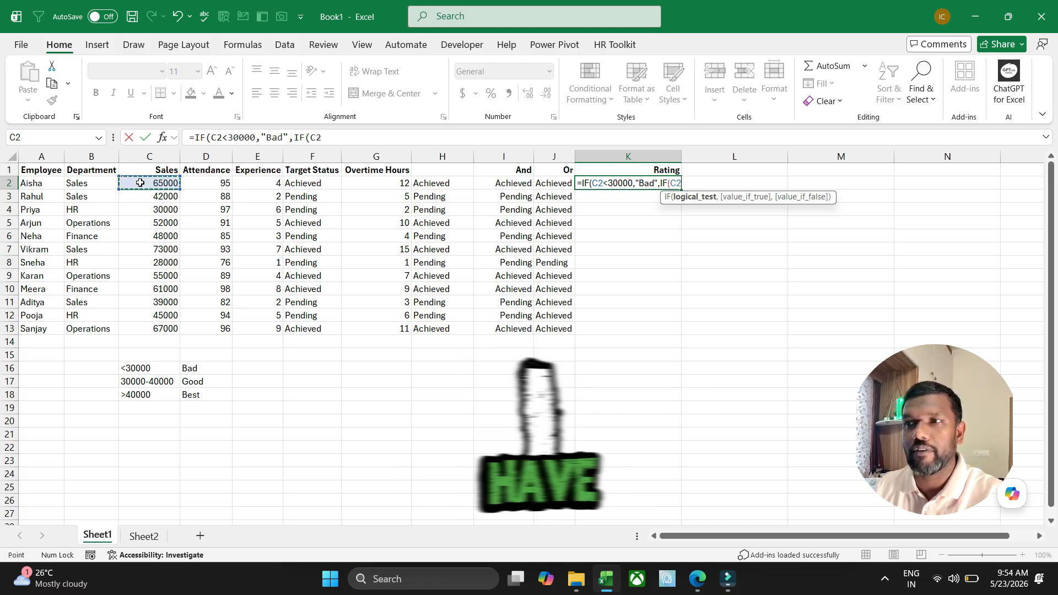
text(>3)
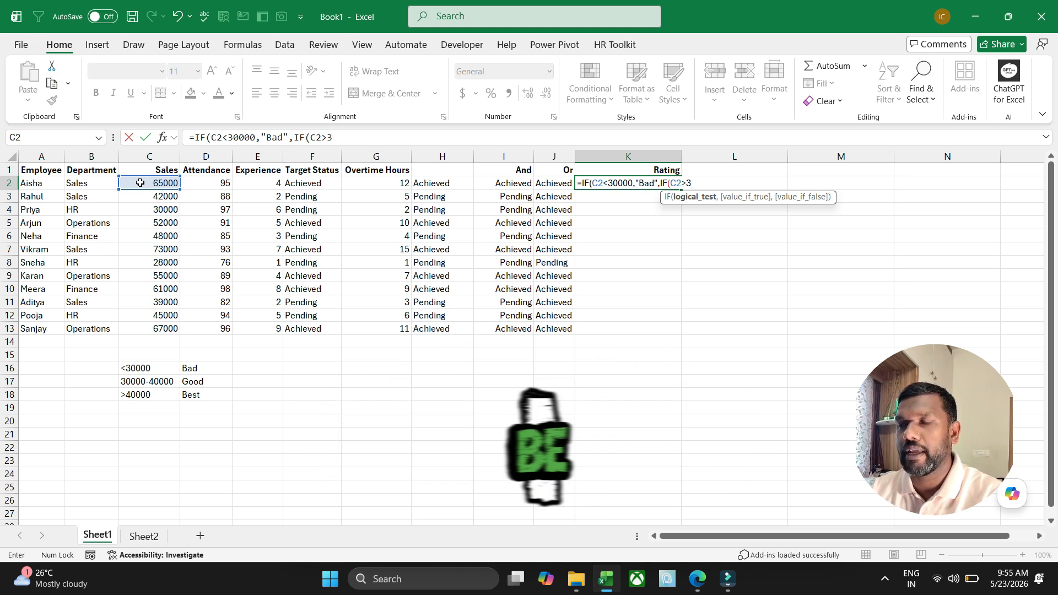
key(BackSpace)
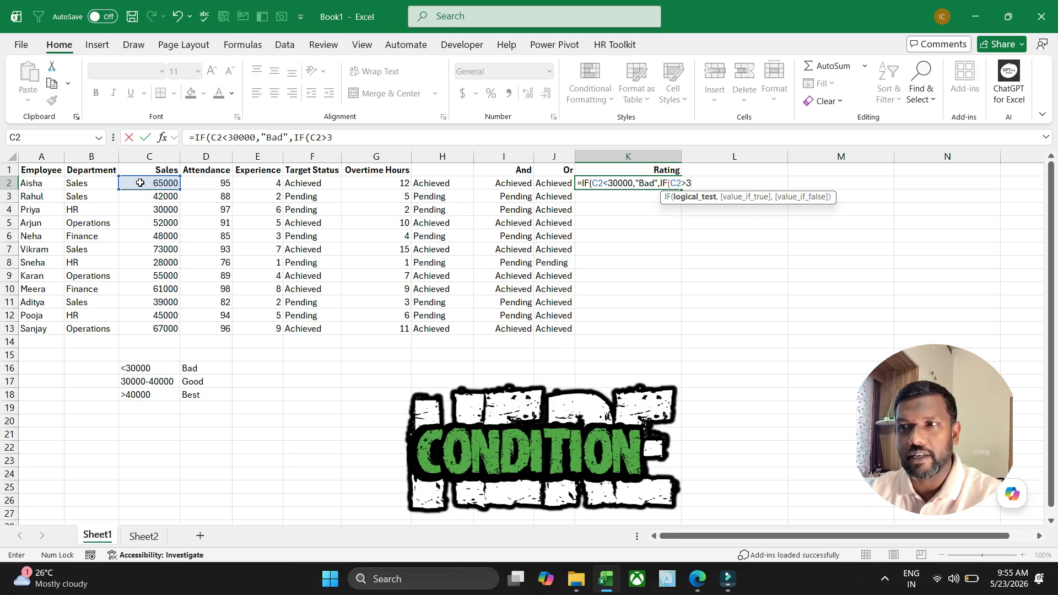
text(<)
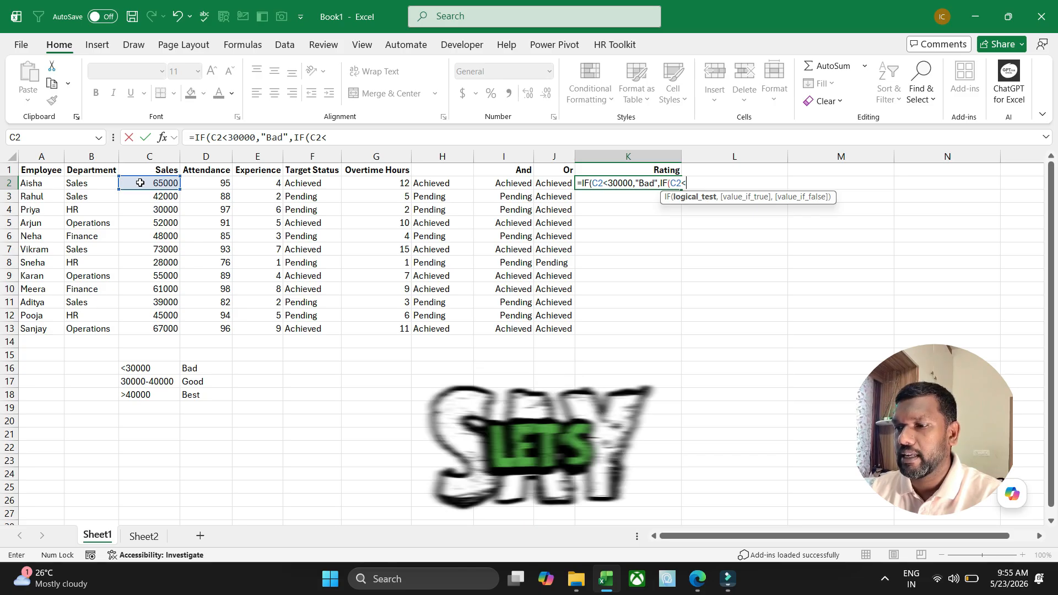
text(4)
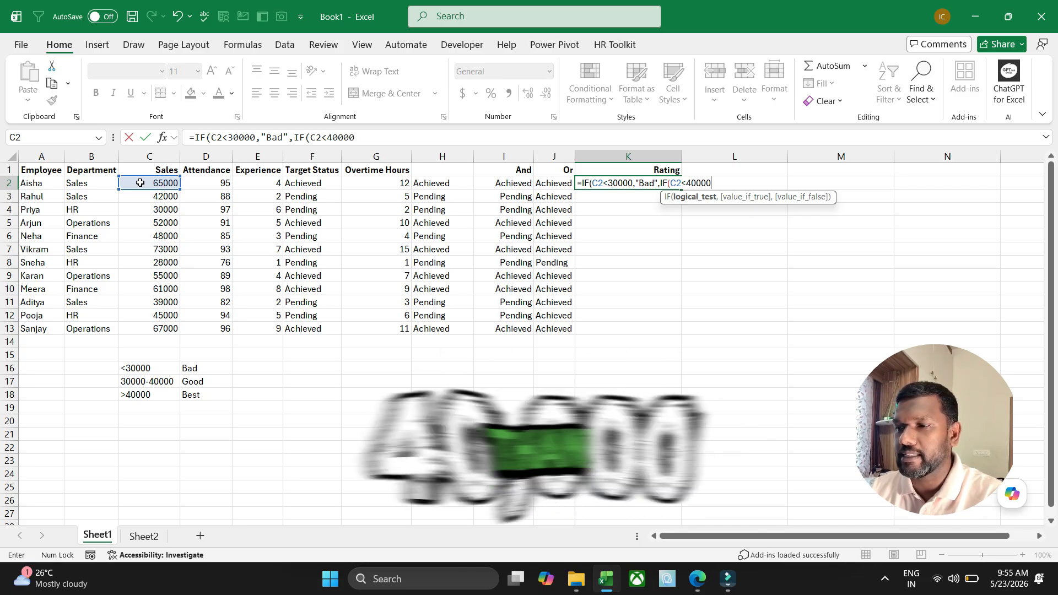
text(0000)
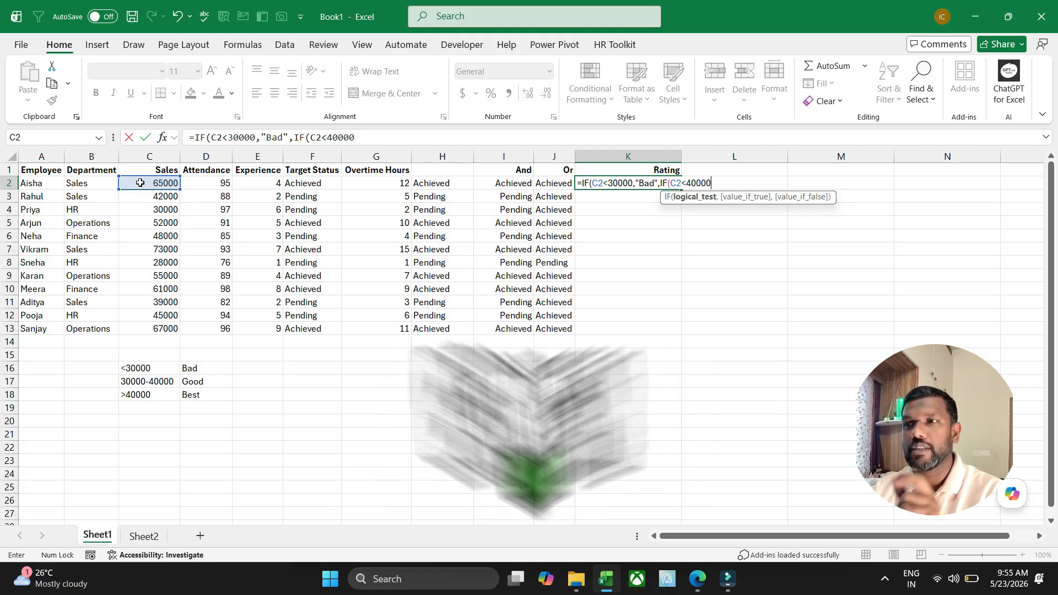
text(,"Good)
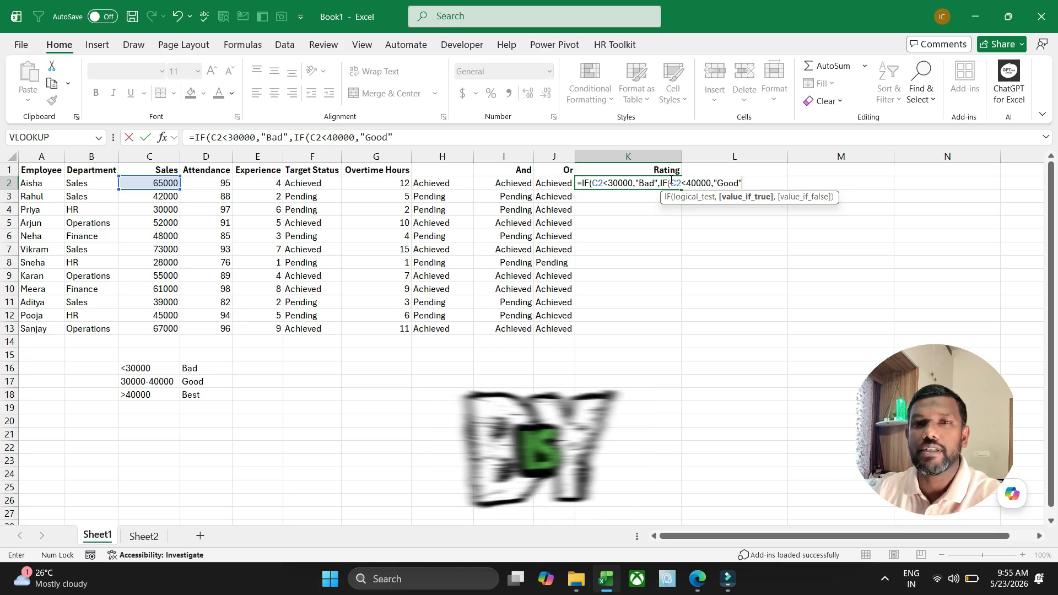
Step: Complete the nested IF in K2 with "Best" as the final false value and close both functions
text(,)
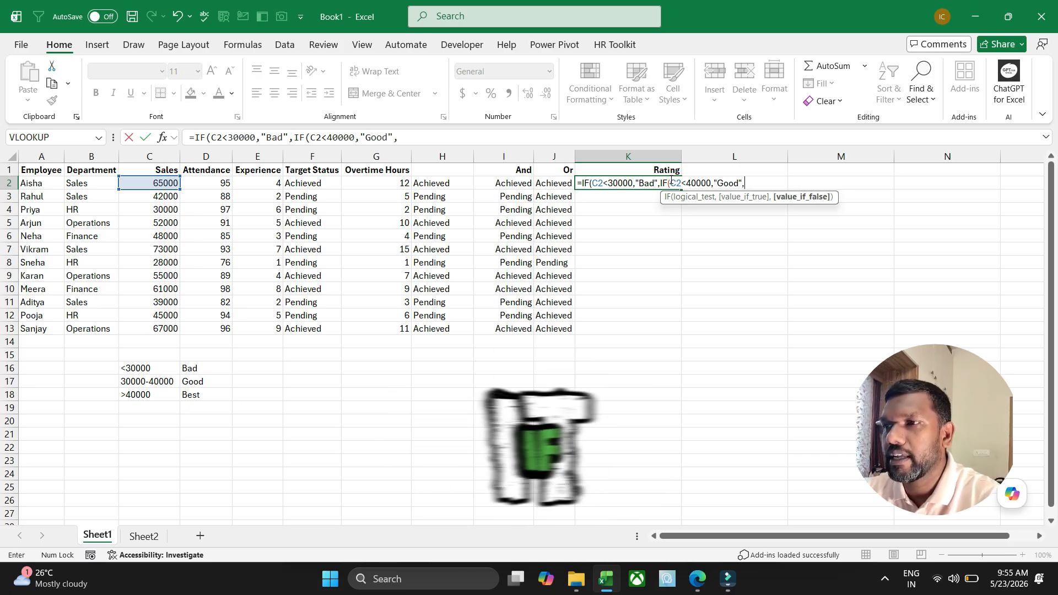
text("Best")
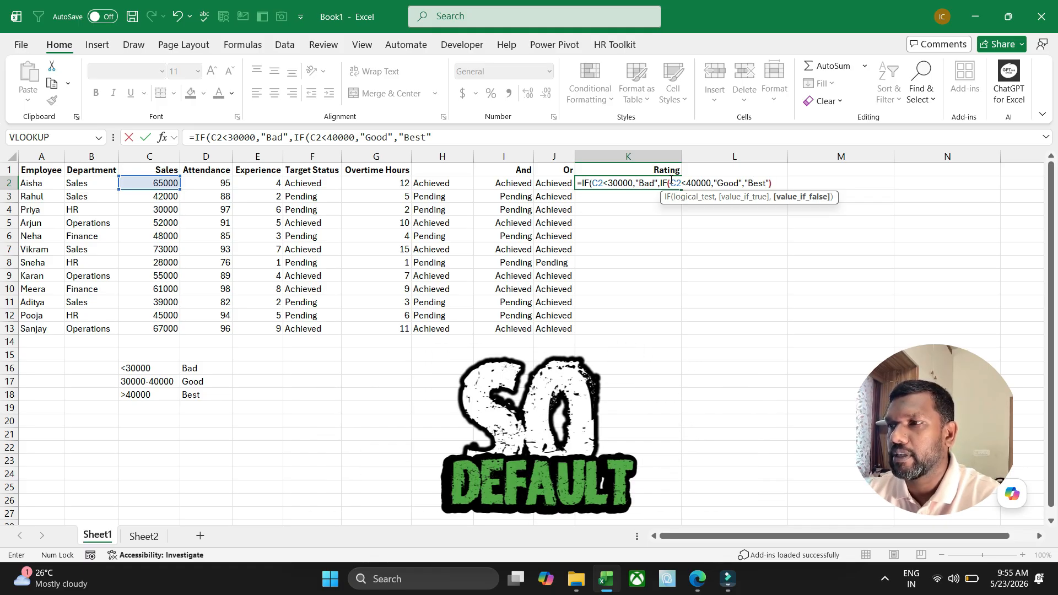
text())
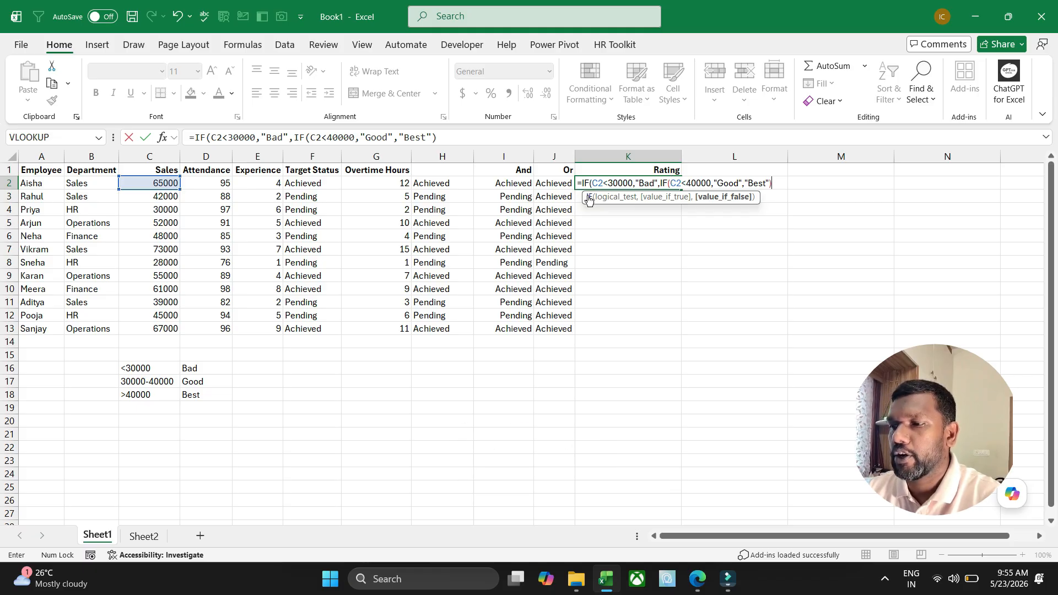
text())
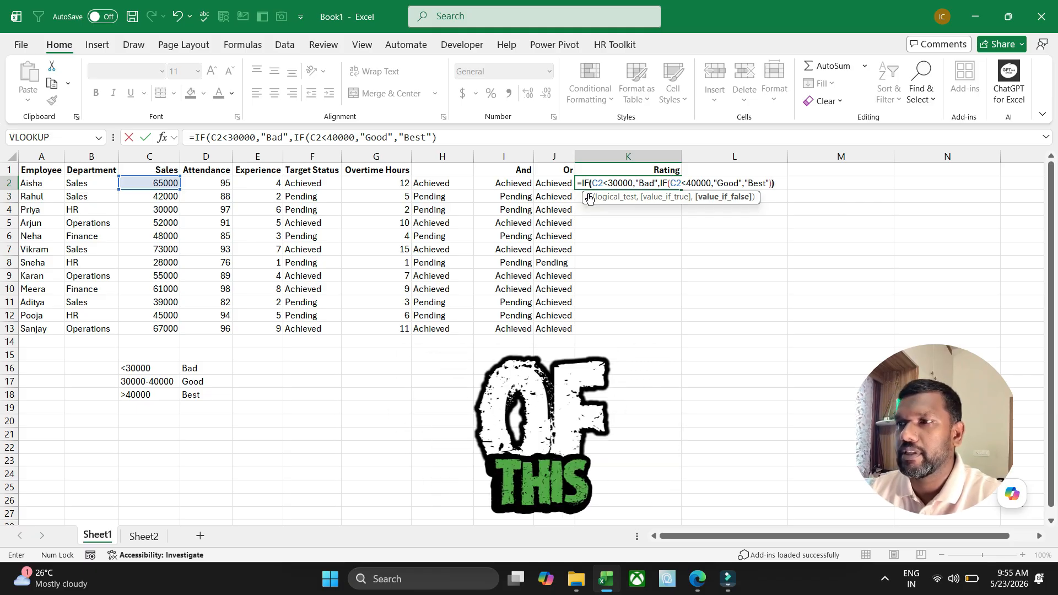
key(Return)
Step: Fill the rating formula from K2 down to K13 and check row 8's sales against its rating
click(654, 186)
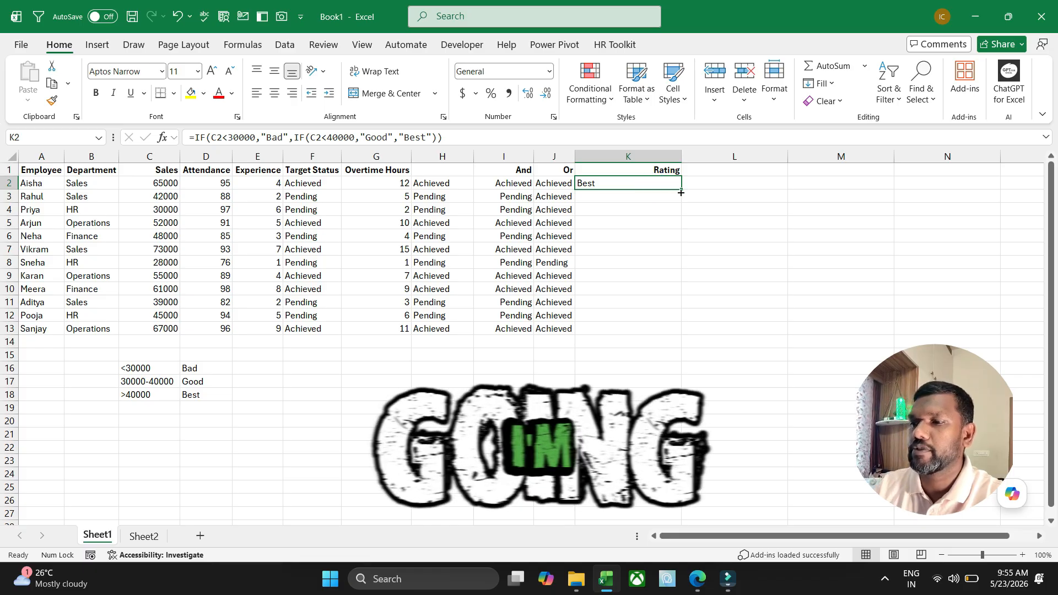
double_click(682, 190)
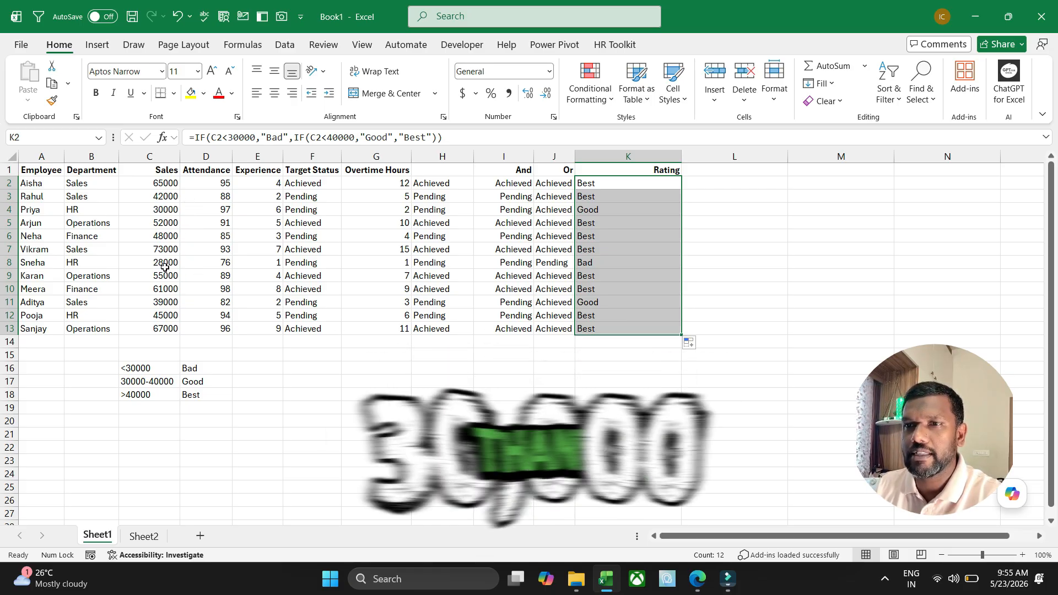
drag(164, 263, 616, 260)
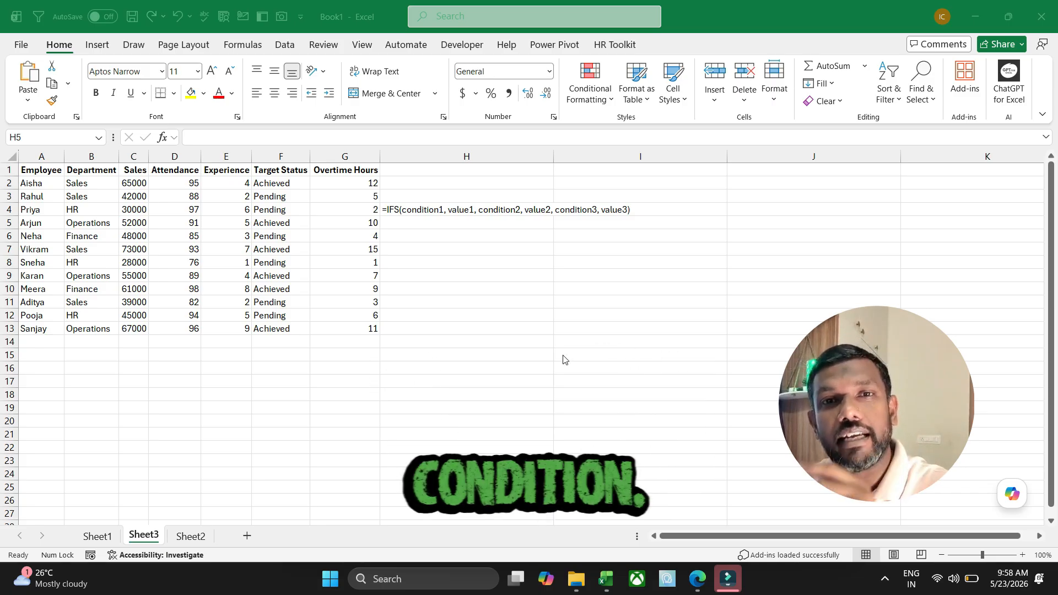
Step: Narrow column H slightly and clear the IFS syntax note from H4 on Sheet3
click(422, 211)
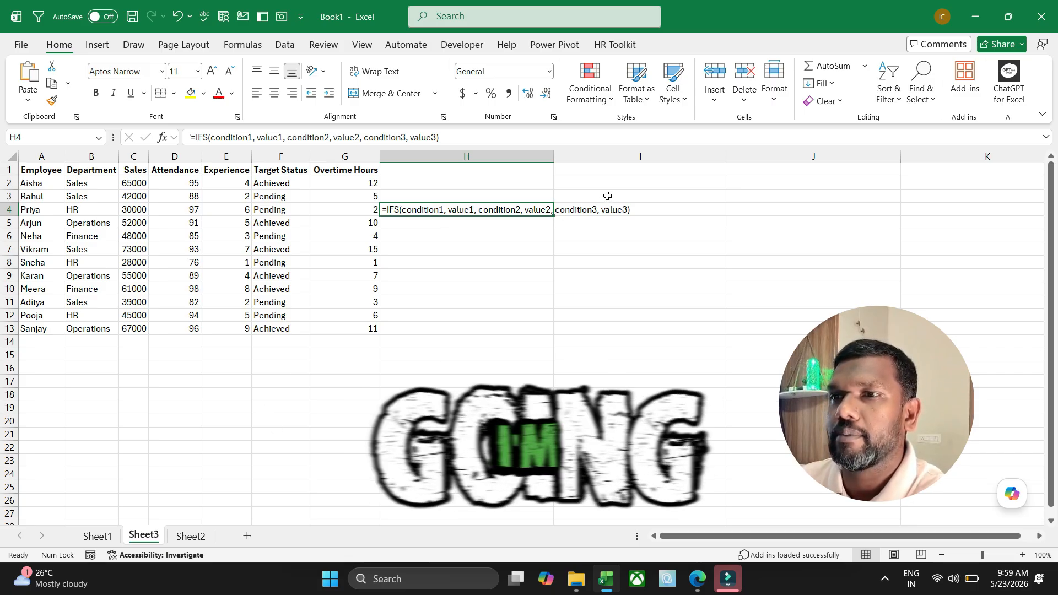
drag(555, 160, 521, 160)
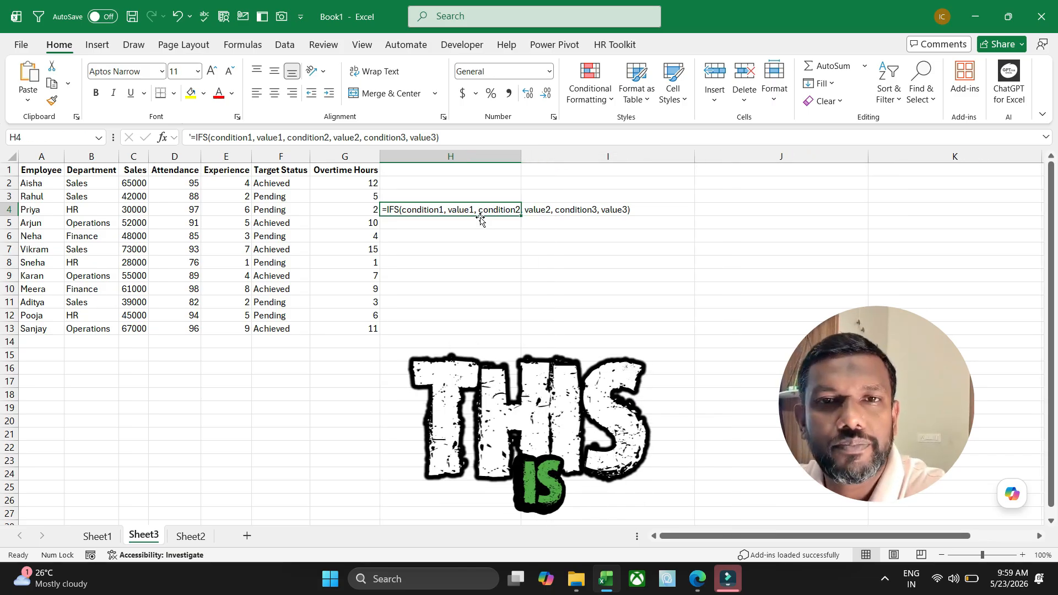
key(Delete)
Step: Start an IFS formula in H2 whose first condition C2<30000 returns "Bad"
click(444, 183)
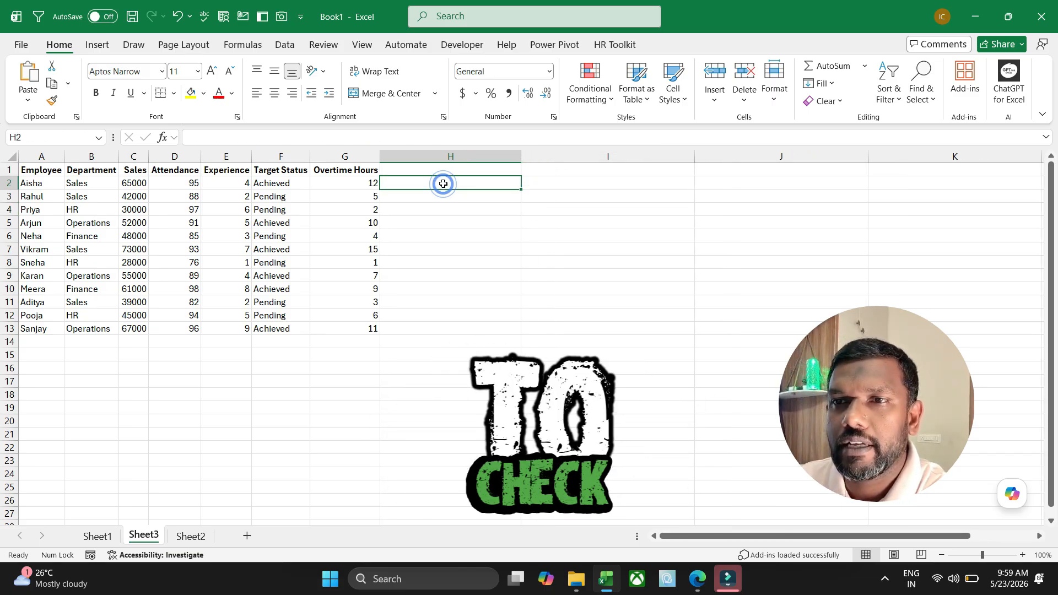
text(=ifs)
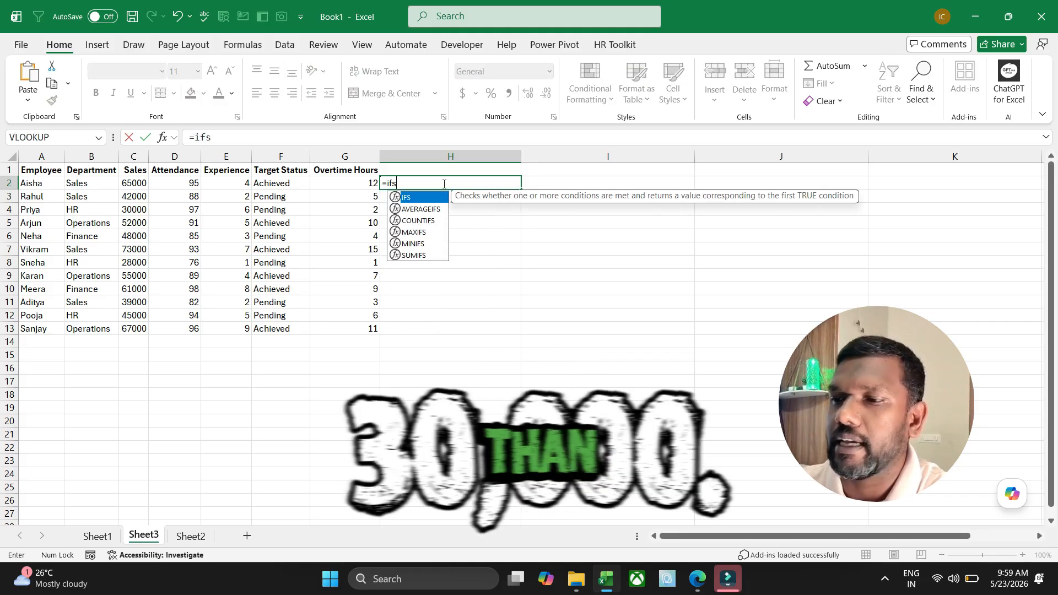
key(Tab)
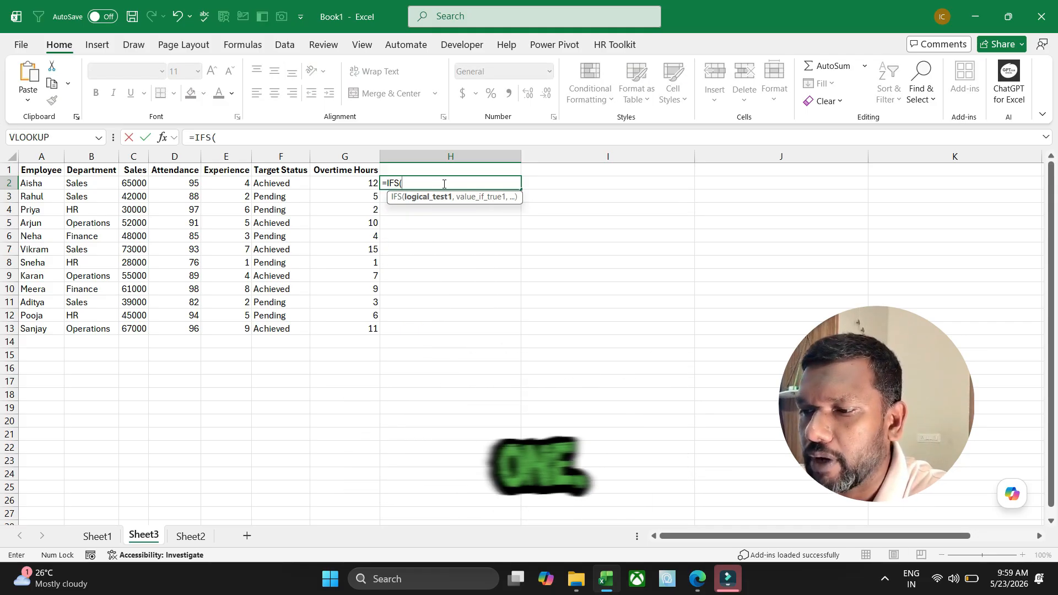
click(130, 184)
text(<300)
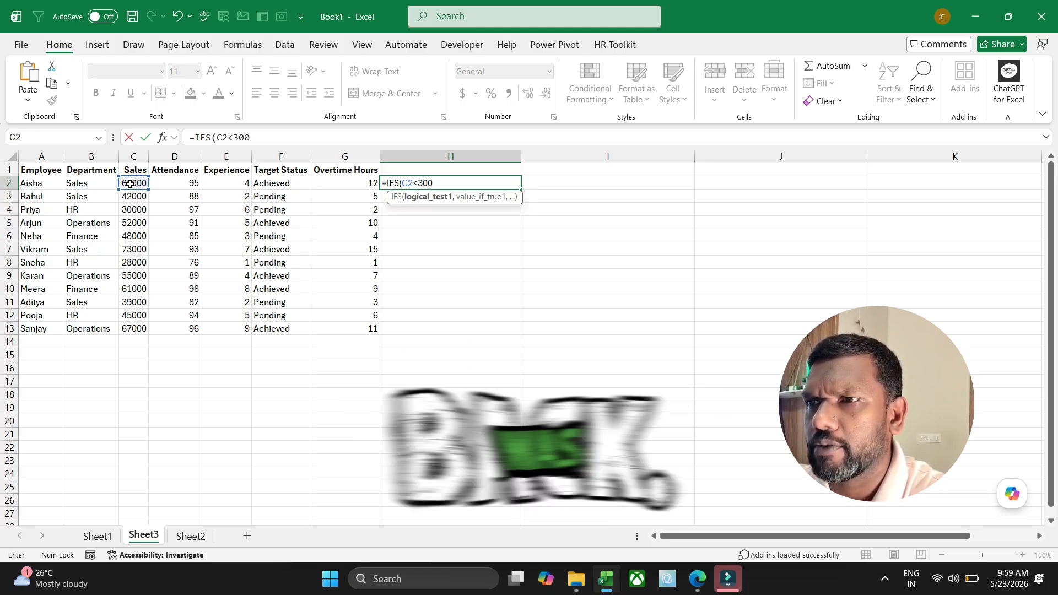
text(00,)
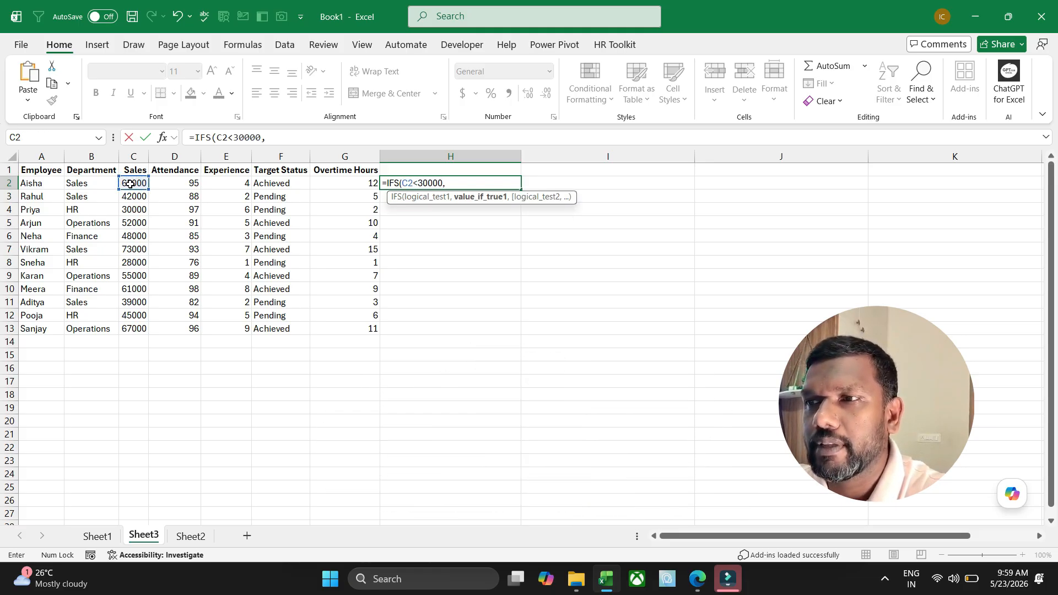
text("B)
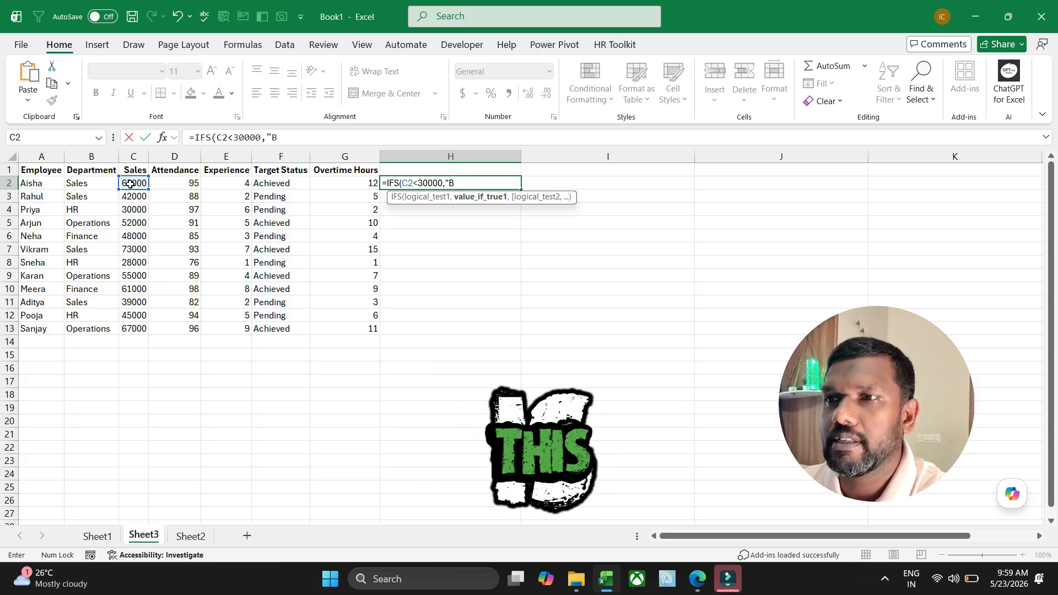
text(ad",)
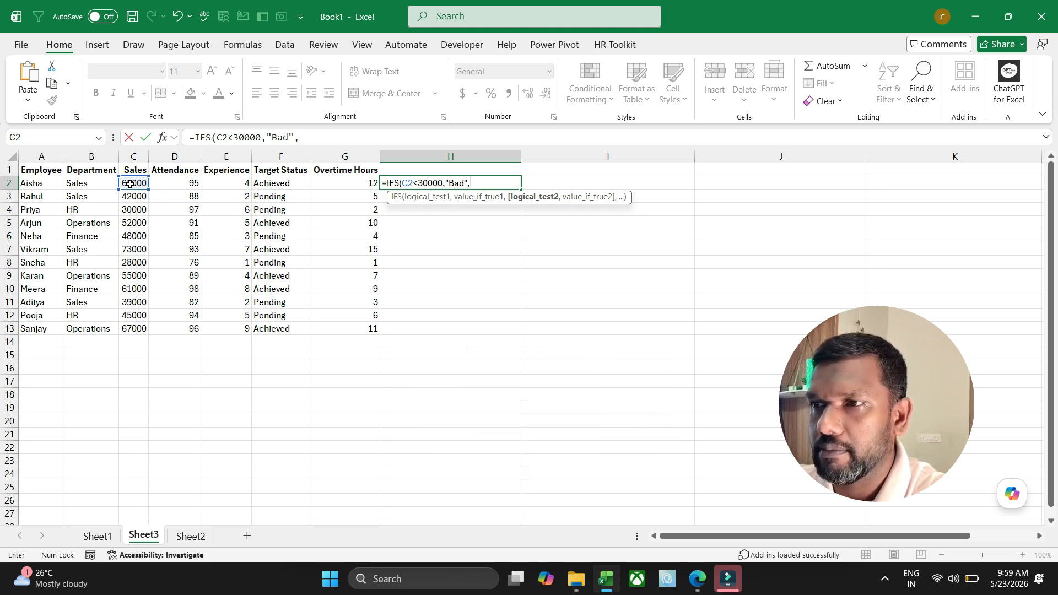
Step: Add a second condition to the IFS formula, C2<40000, returning "Average"
click(130, 184)
text(<40000)
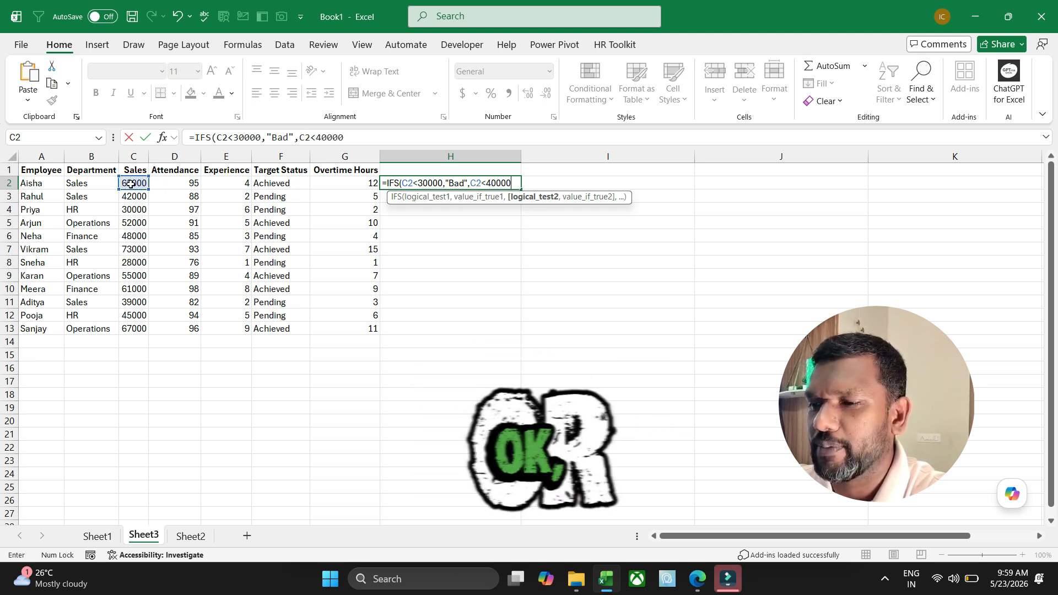
text(,)
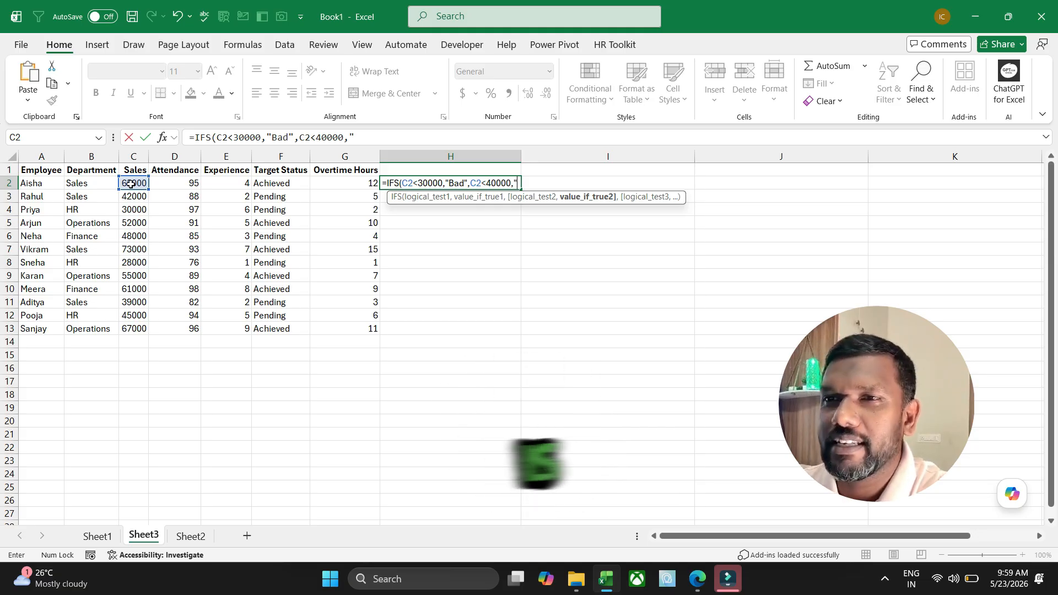
text("P)
key(BackSpace)
text(Av)
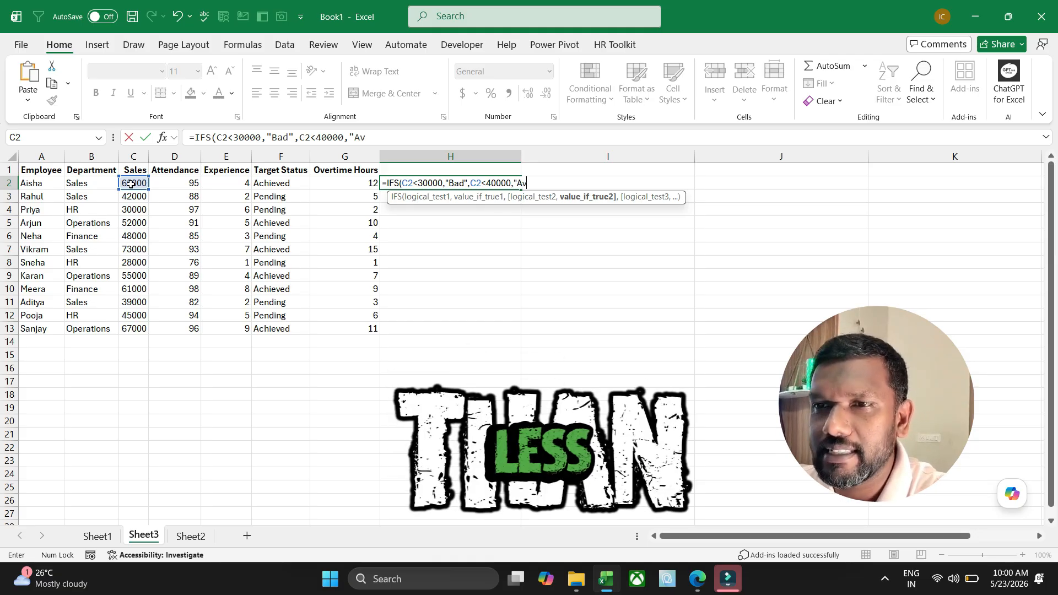
text(erage",)
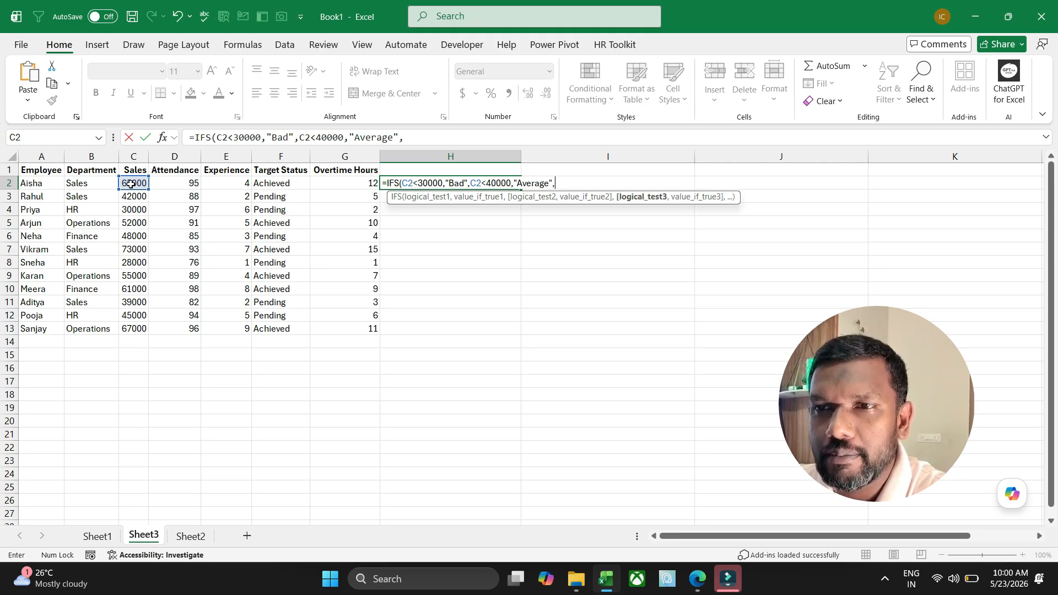
Step: Complete the IFS formula in H2 with a third condition, C2<70000, returning "Good"
click(130, 184)
text(<)
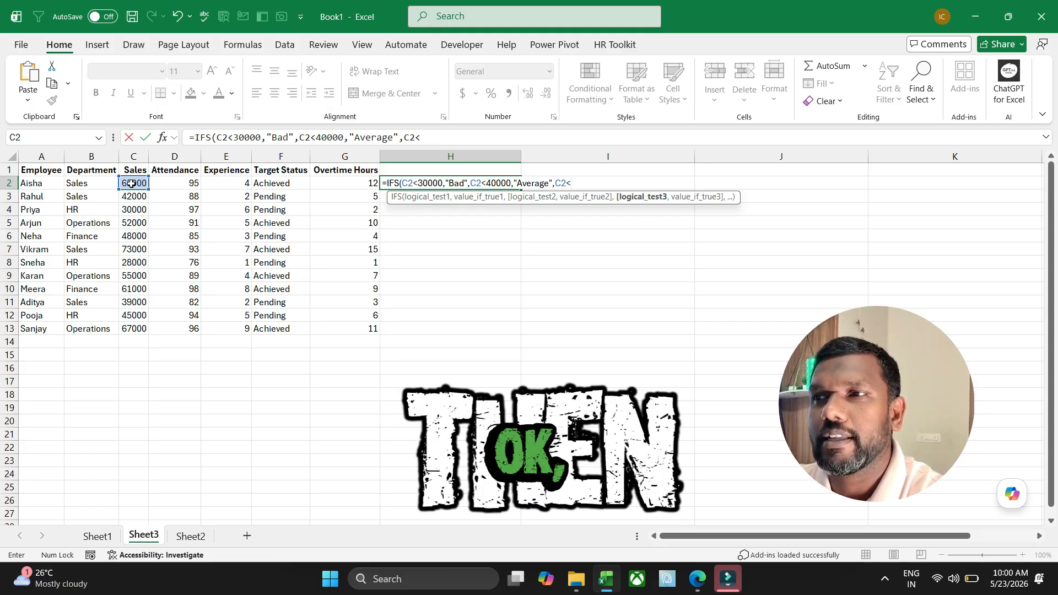
text(70000)
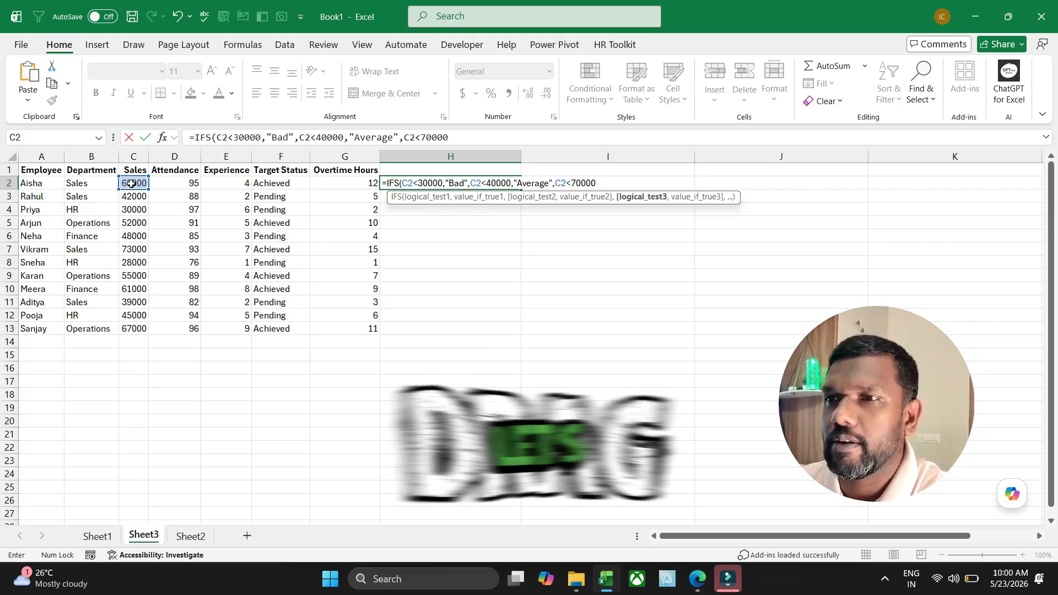
text(,"Good)
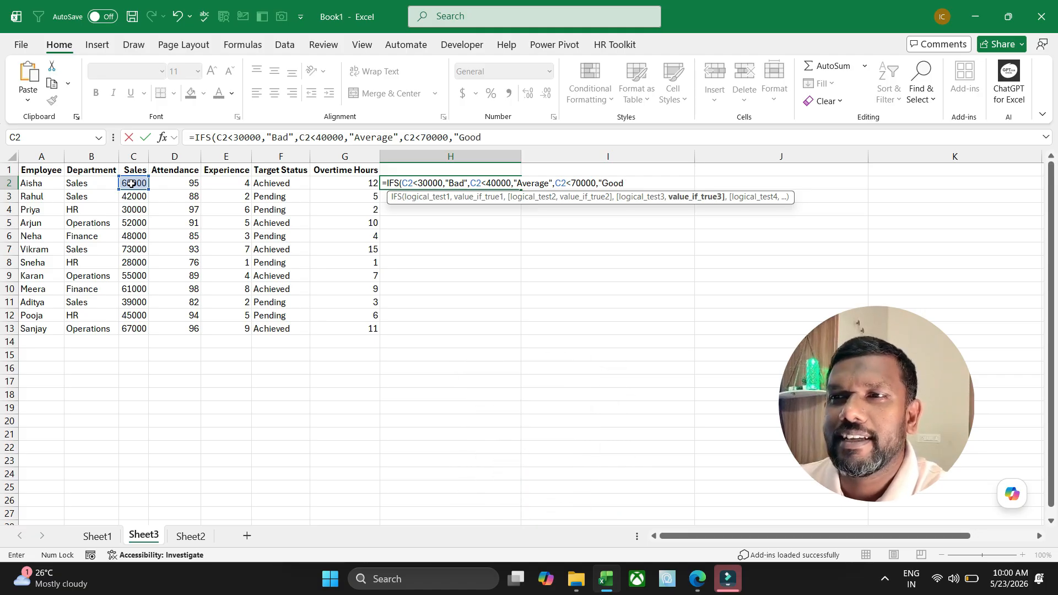
text("))
key(Return)
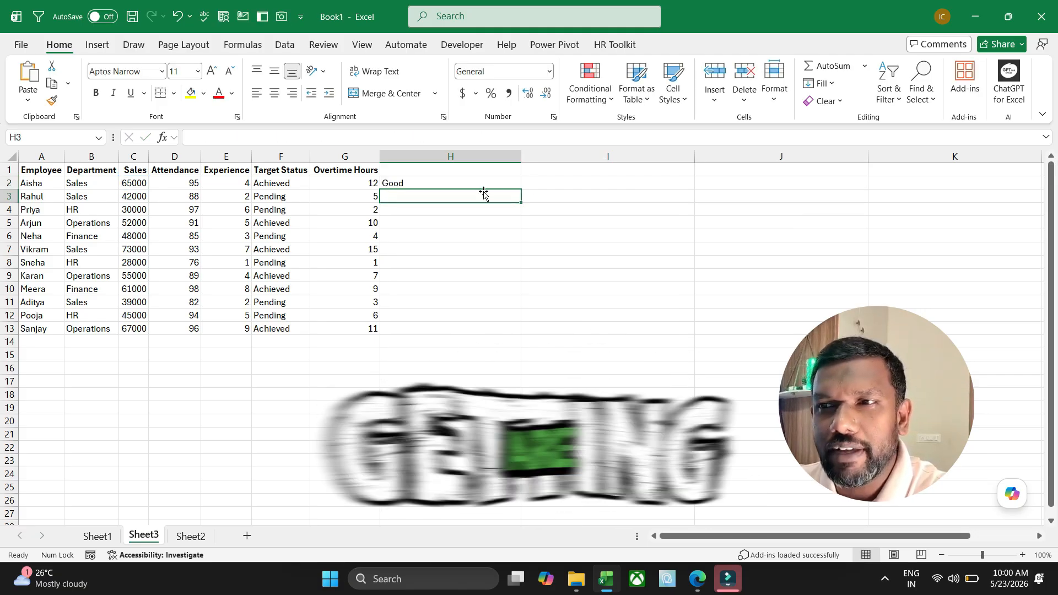
Step: Fill the IFS formula from H2 down to H13 and inspect the formula in H7
click(488, 186)
double_click(521, 190)
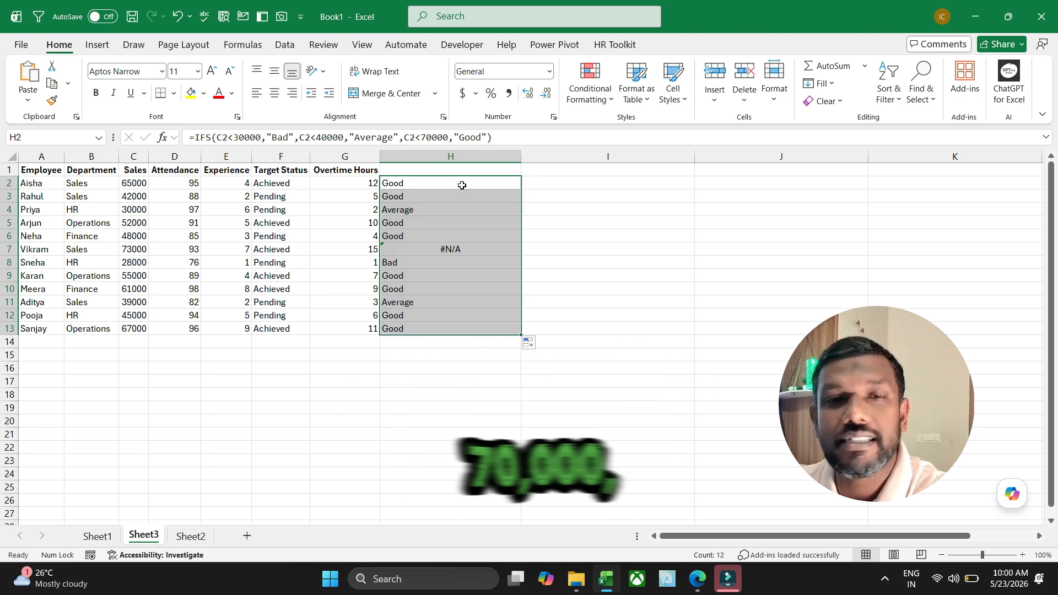
click(449, 250)
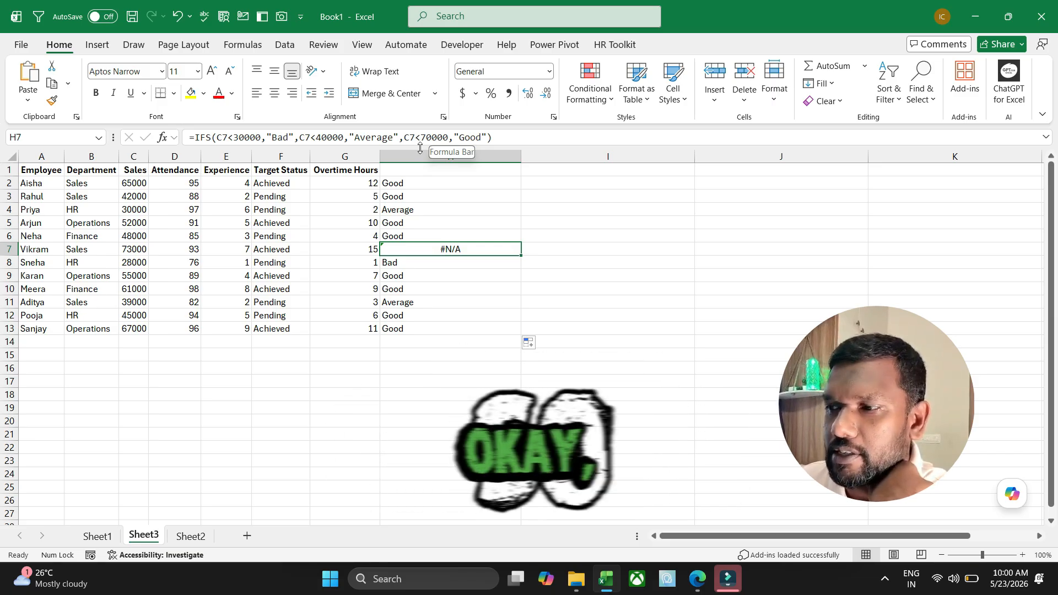
Step: Raise the third threshold in H2's IFS formula to 75000 and refill it down to H13
click(429, 139)
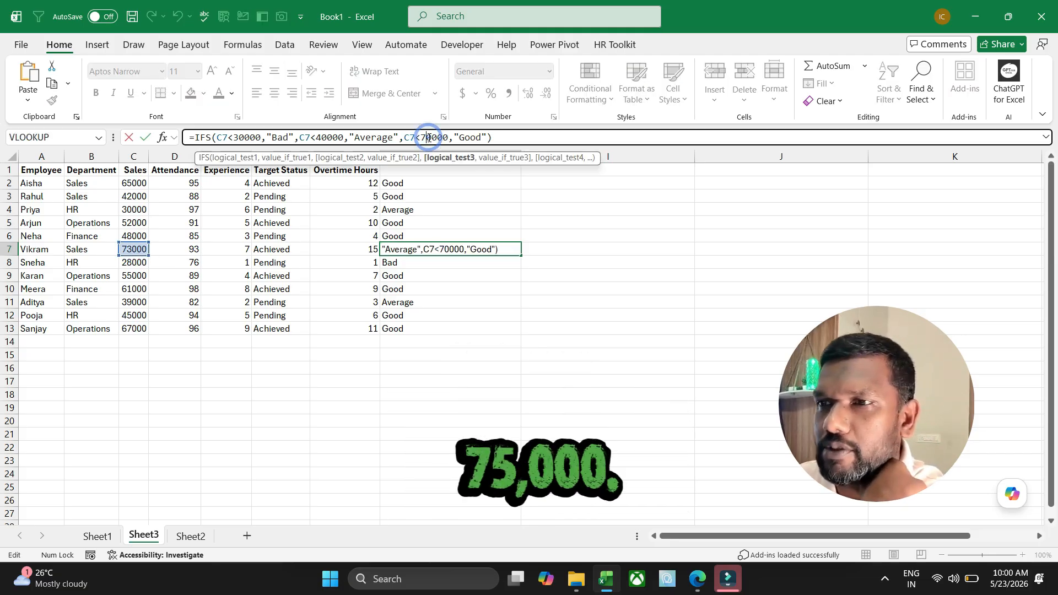
click(434, 184)
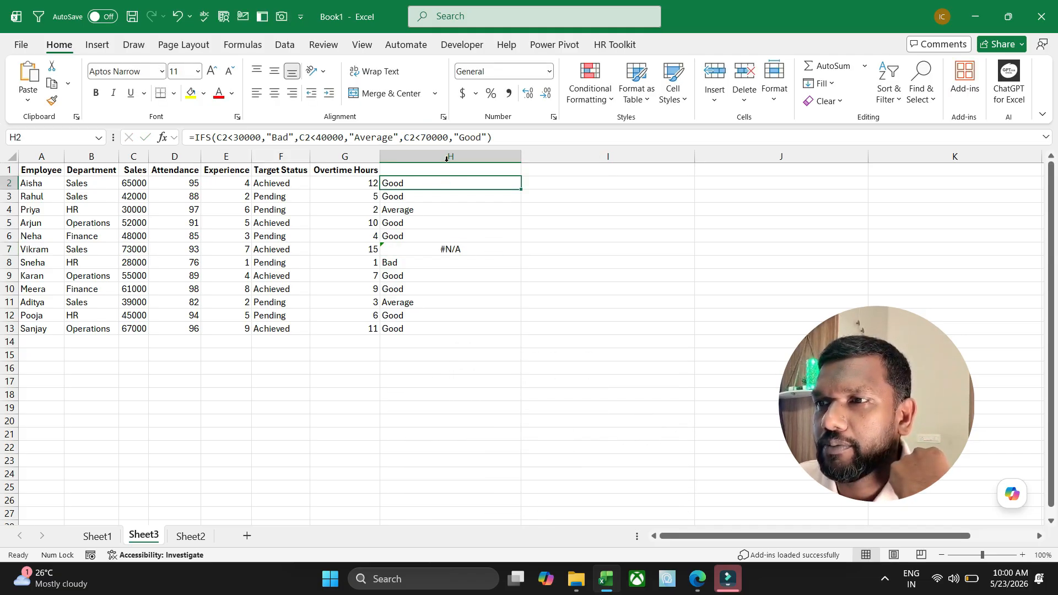
click(431, 138)
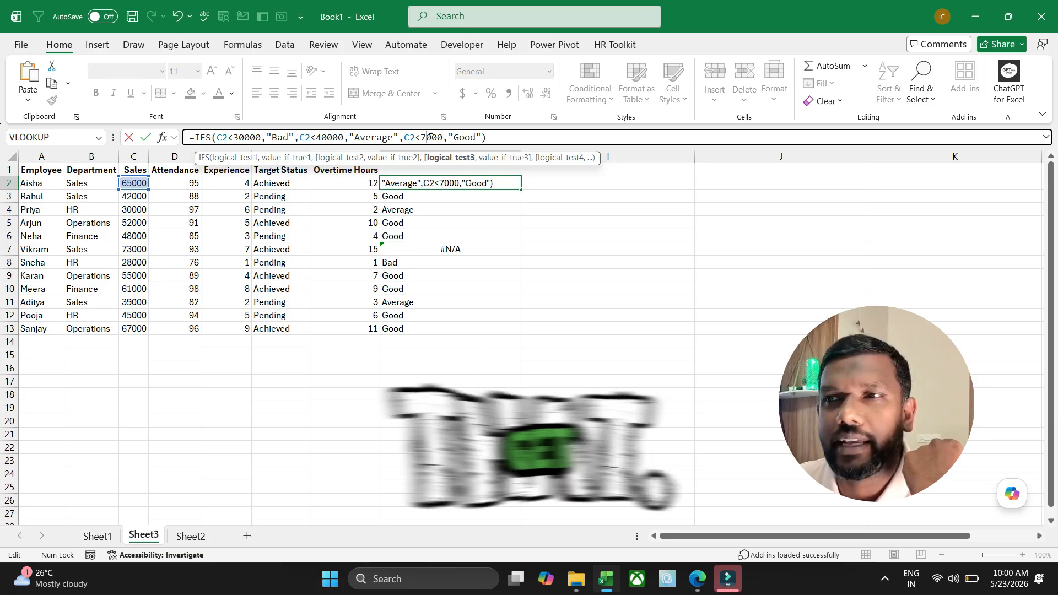
key(Return)
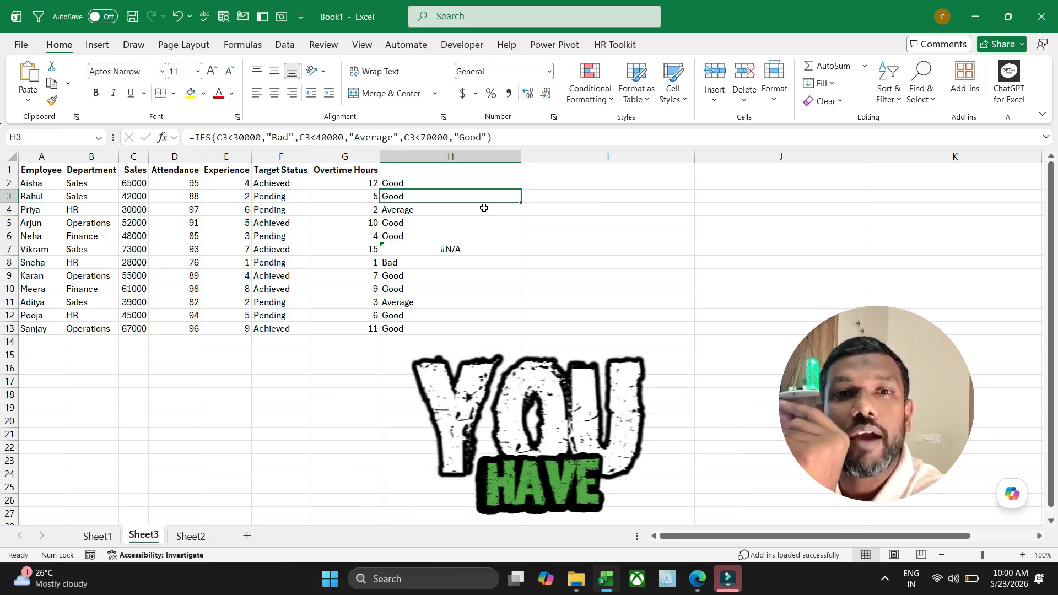
click(510, 184)
double_click(523, 189)
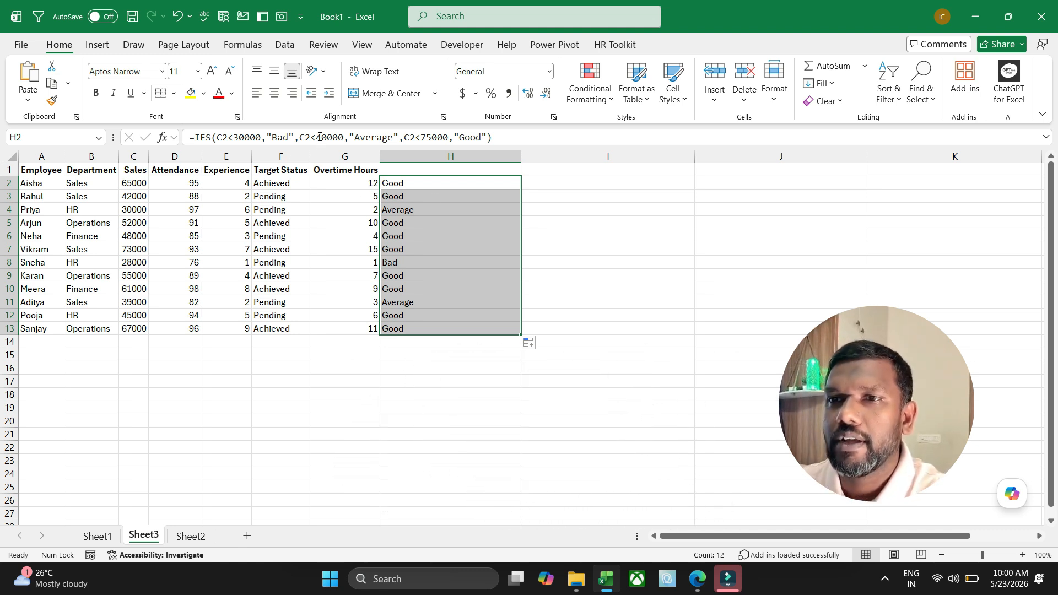
Step: Set the sales value in C6 to 40000 and check the rating formula in H6
click(134, 237)
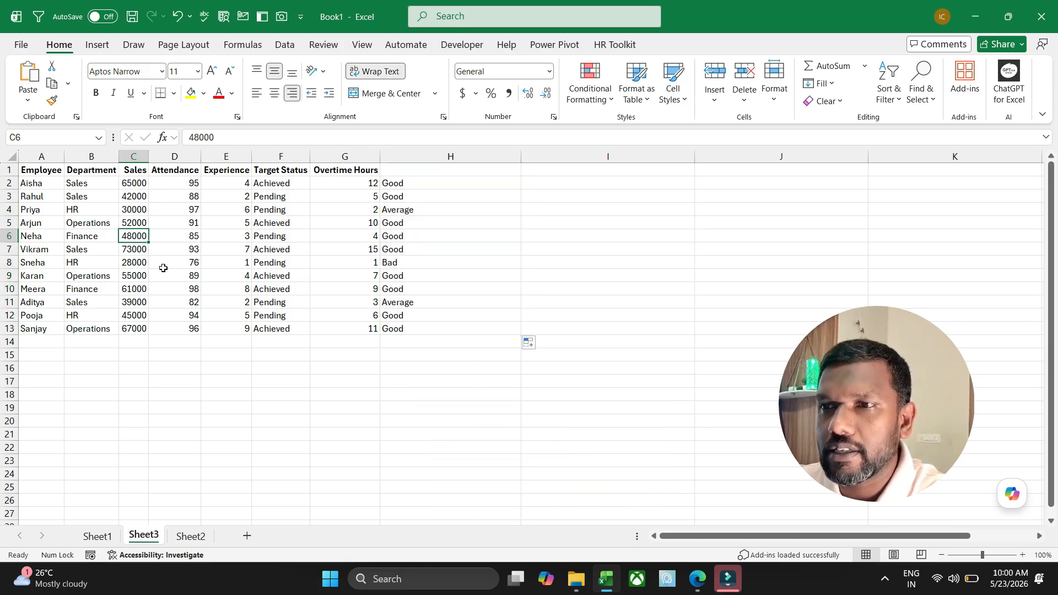
text(4000)
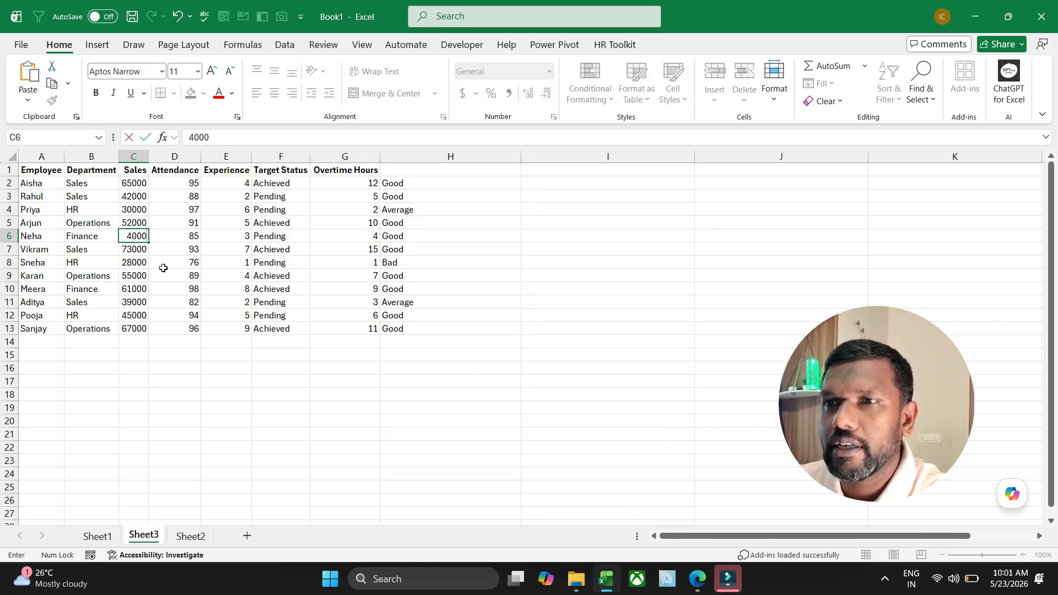
text(0)
key(Return)
click(137, 237)
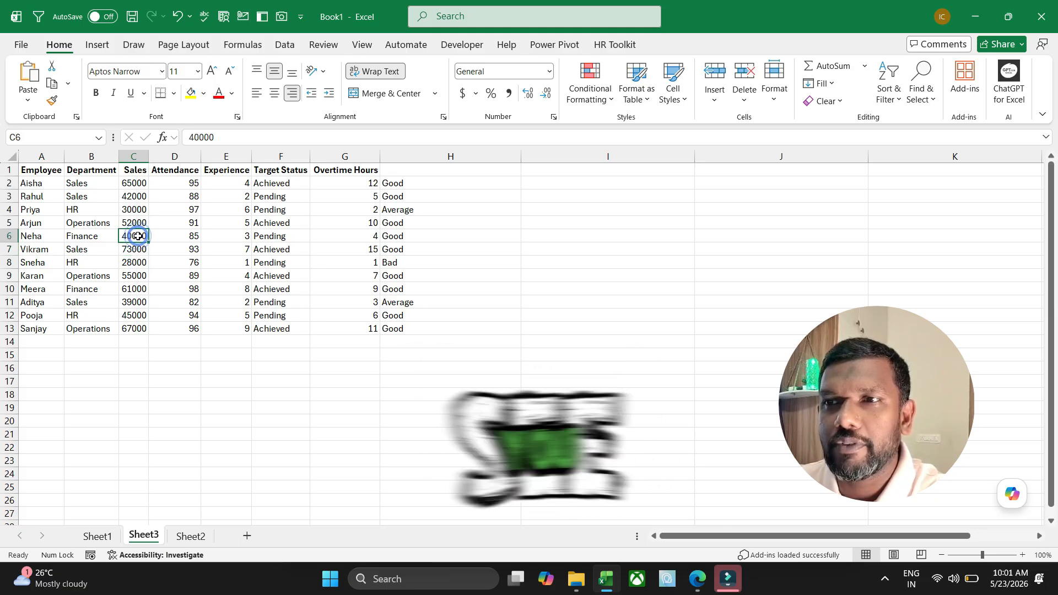
shift+click(408, 236)
click(397, 236)
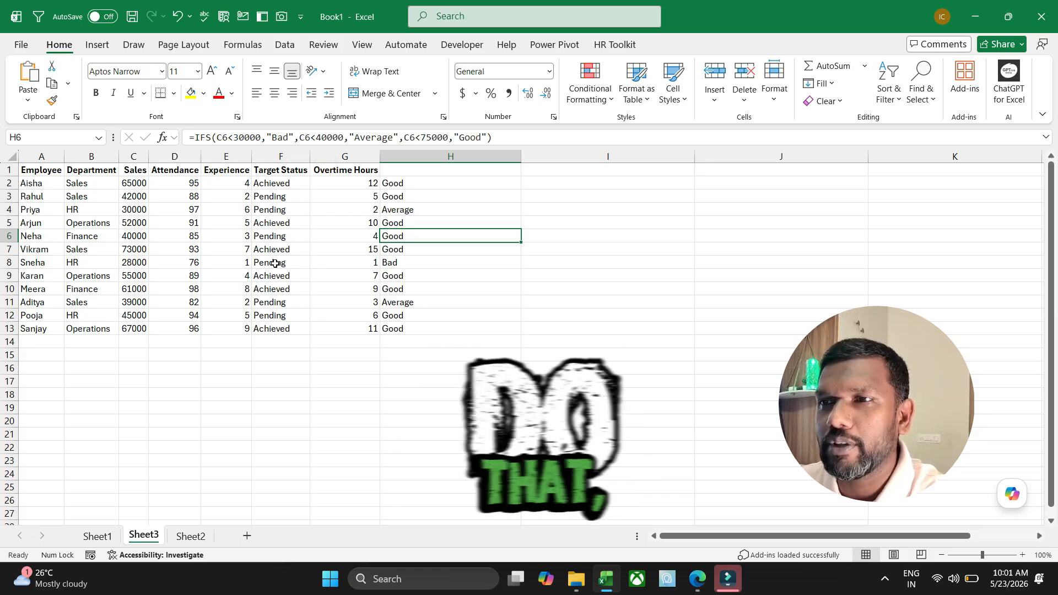
Step: Try C6<=40000 as the second condition of H6's IFS formula and undo that edit
click(318, 138)
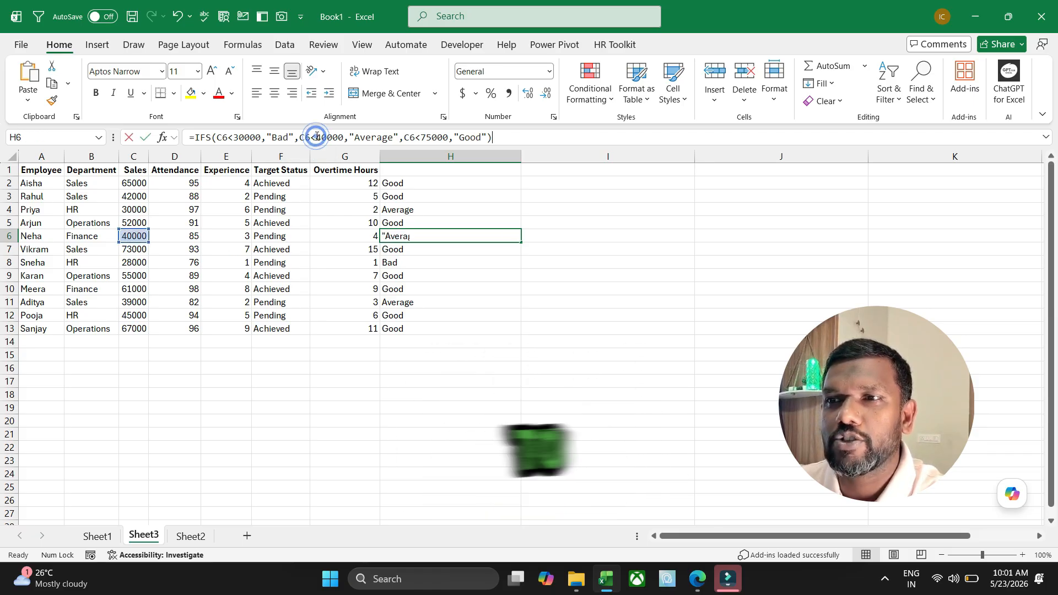
key(Return)
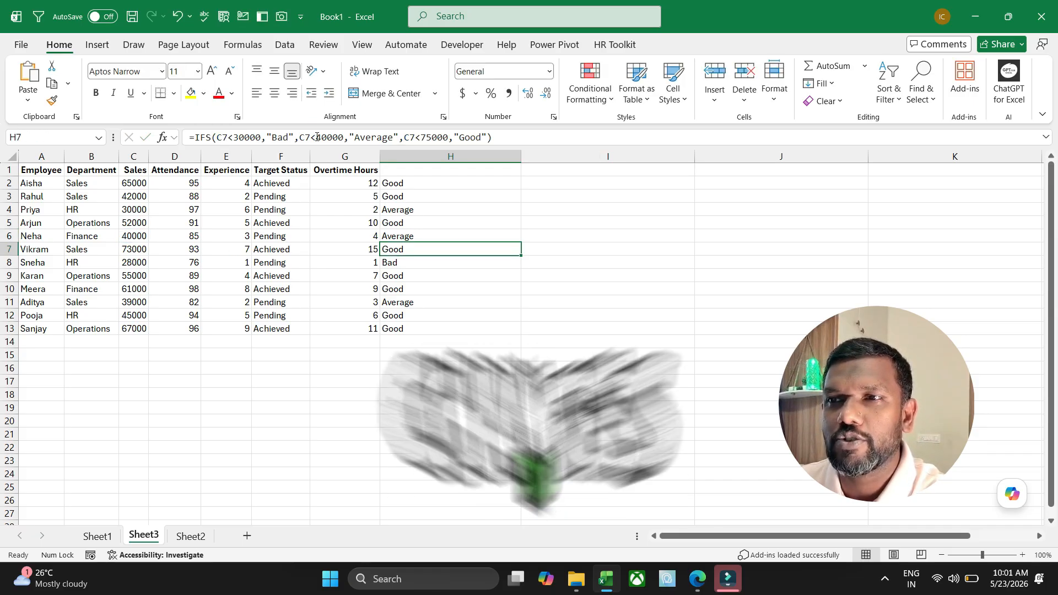
click(457, 236)
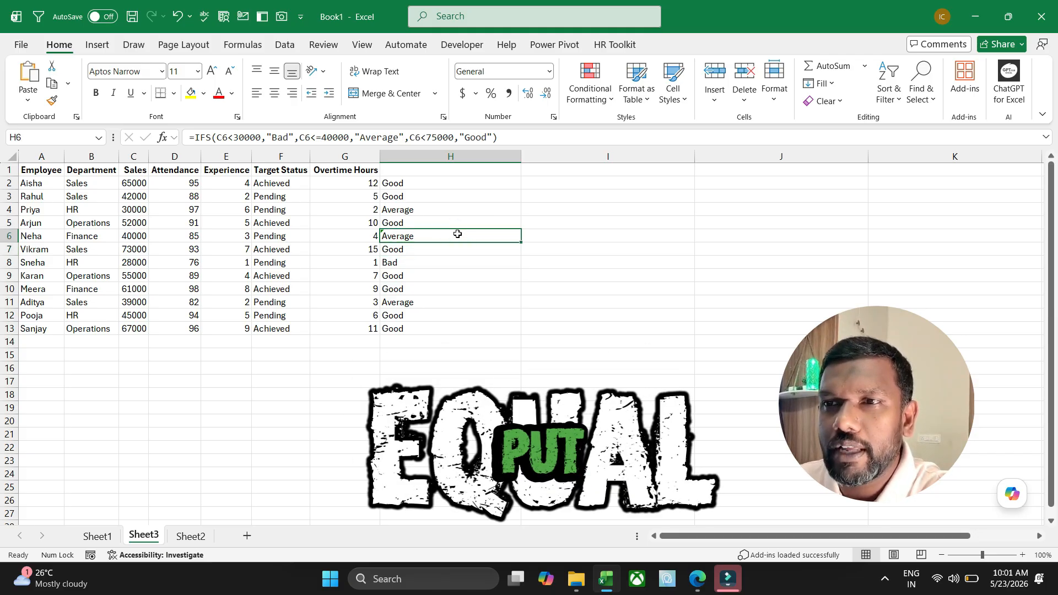
key(ctrl+z)
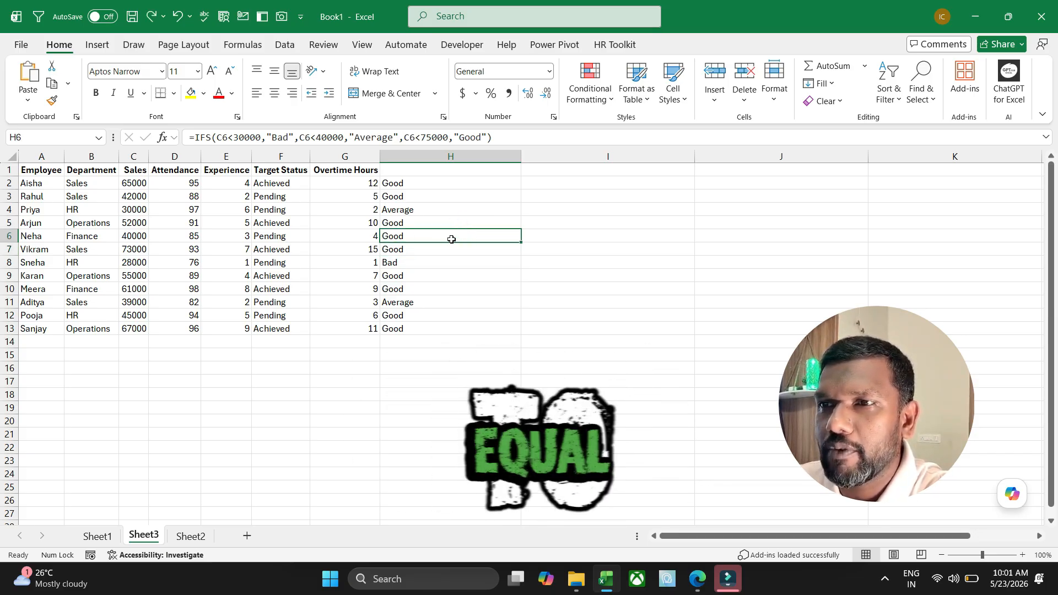
Step: Change all three comparisons in H2's IFS formula to <= and fill it down to H13
click(457, 183)
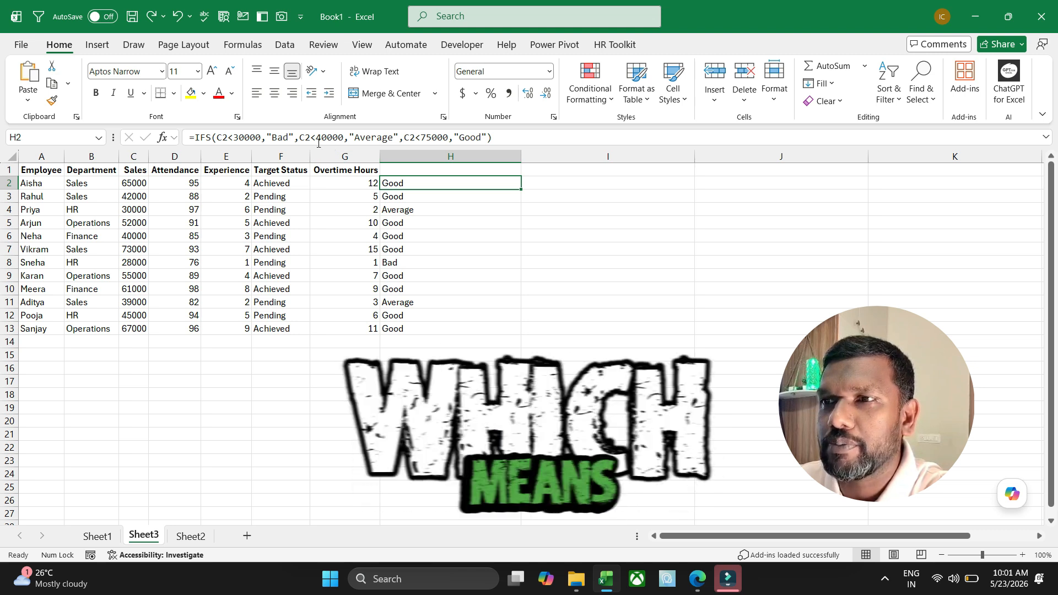
click(241, 139)
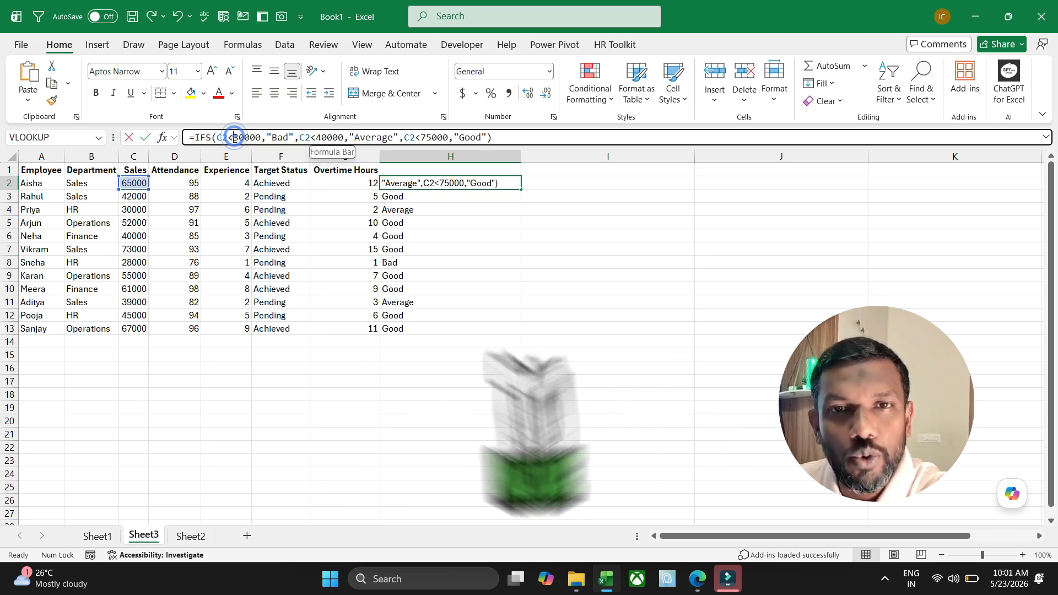
text(=)
click(324, 137)
text(=)
click(434, 139)
text(=)
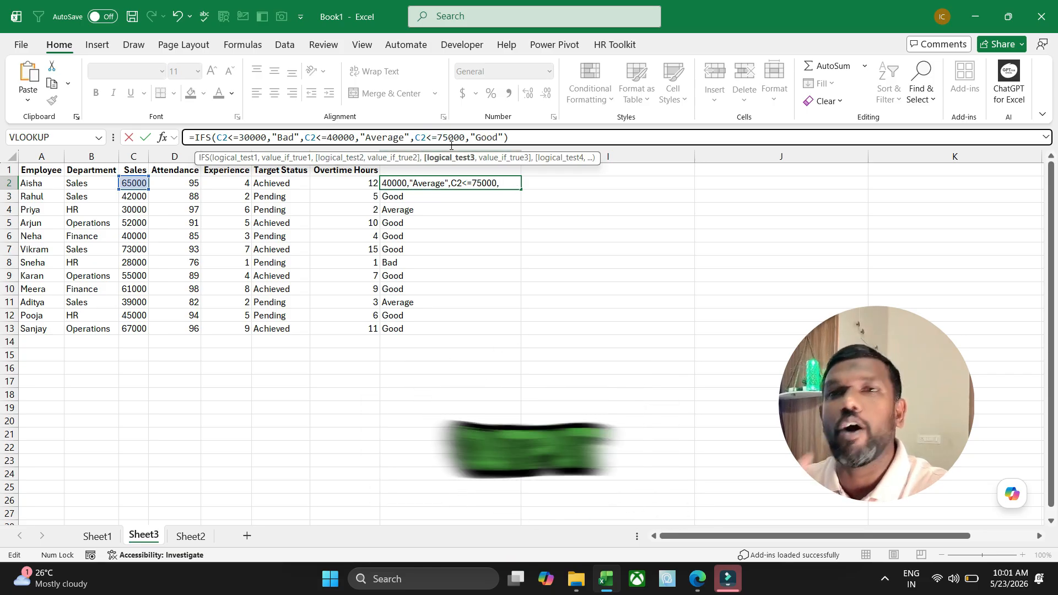
key(Return)
click(499, 186)
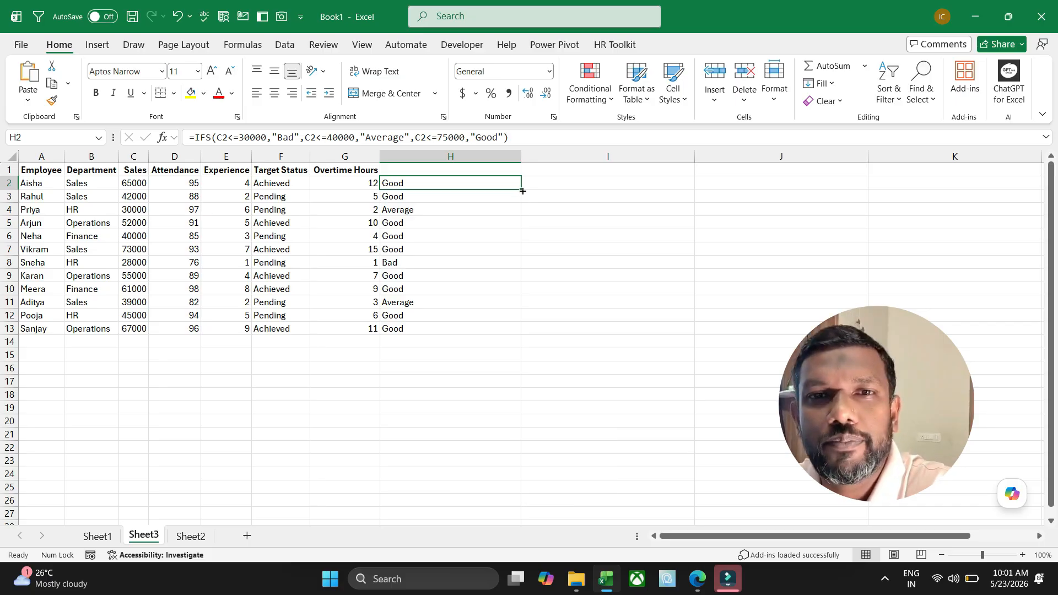
double_click(523, 191)
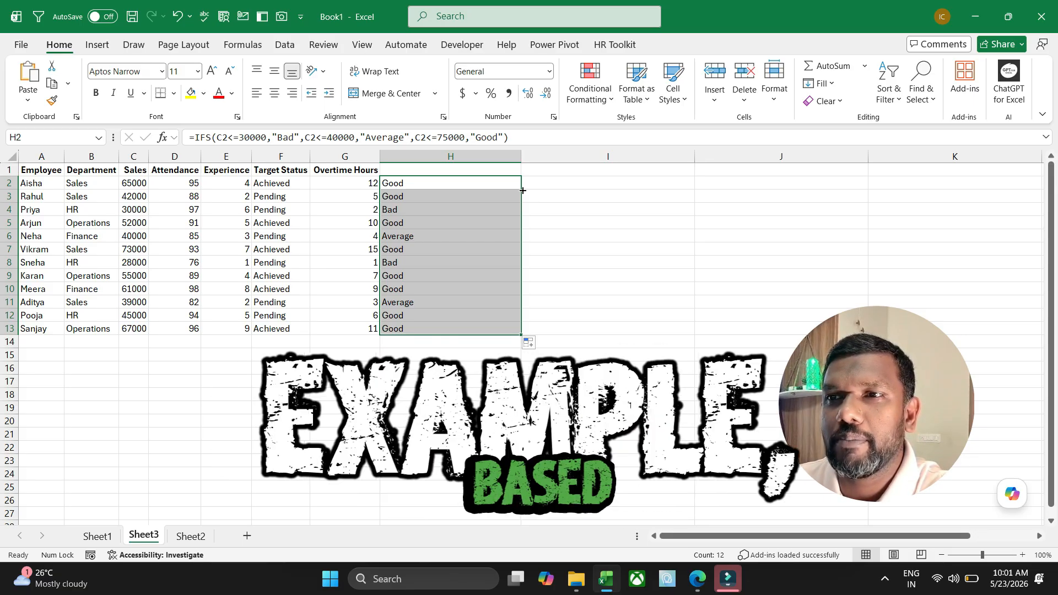
Step: Return to Sheet1 and review its rating criteria and the Experience and Attendance column headers
click(98, 536)
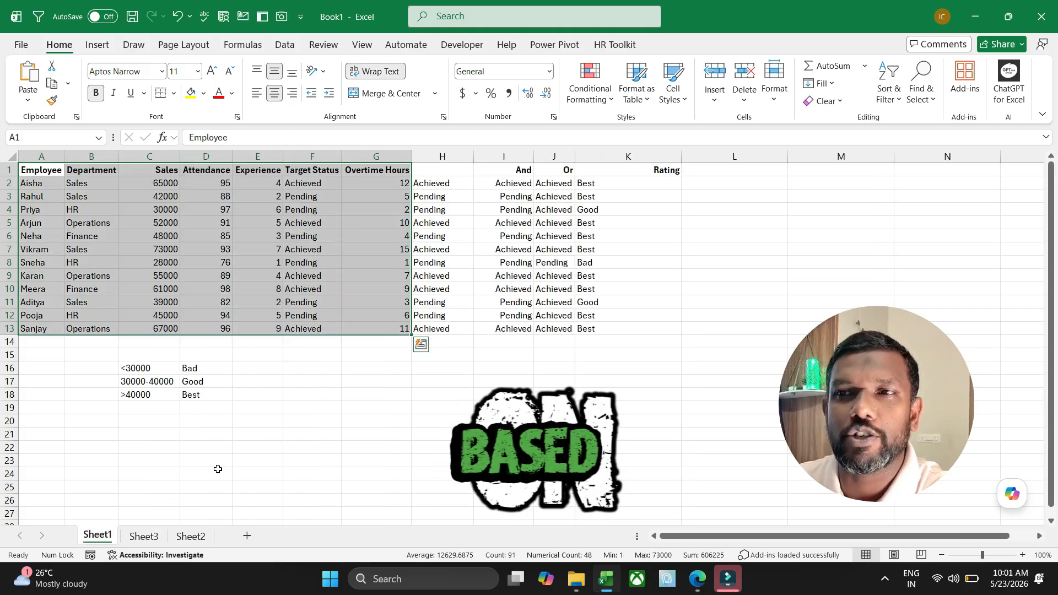
click(331, 393)
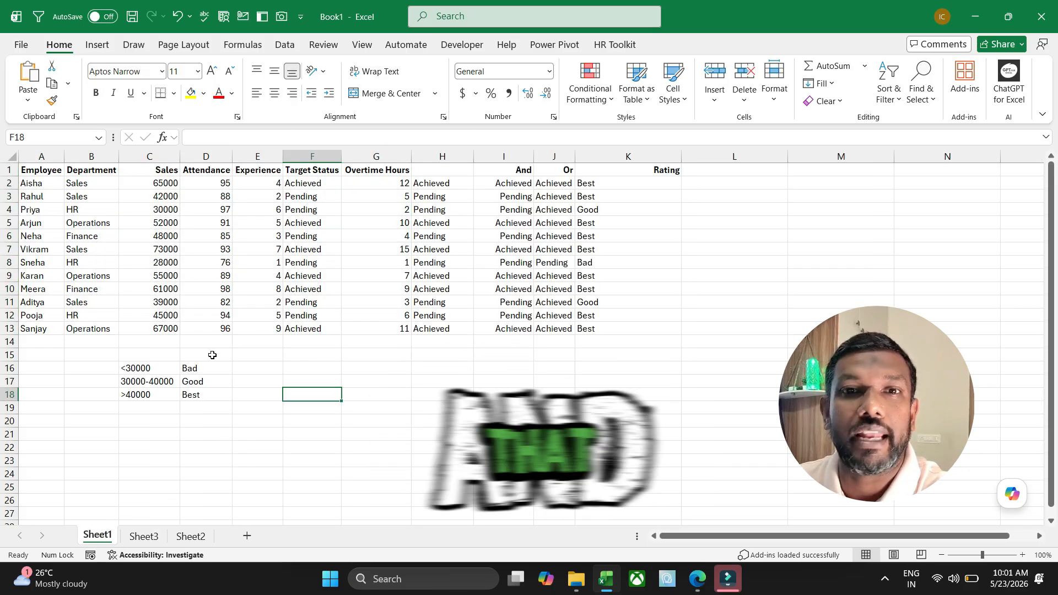
click(267, 169)
click(215, 171)
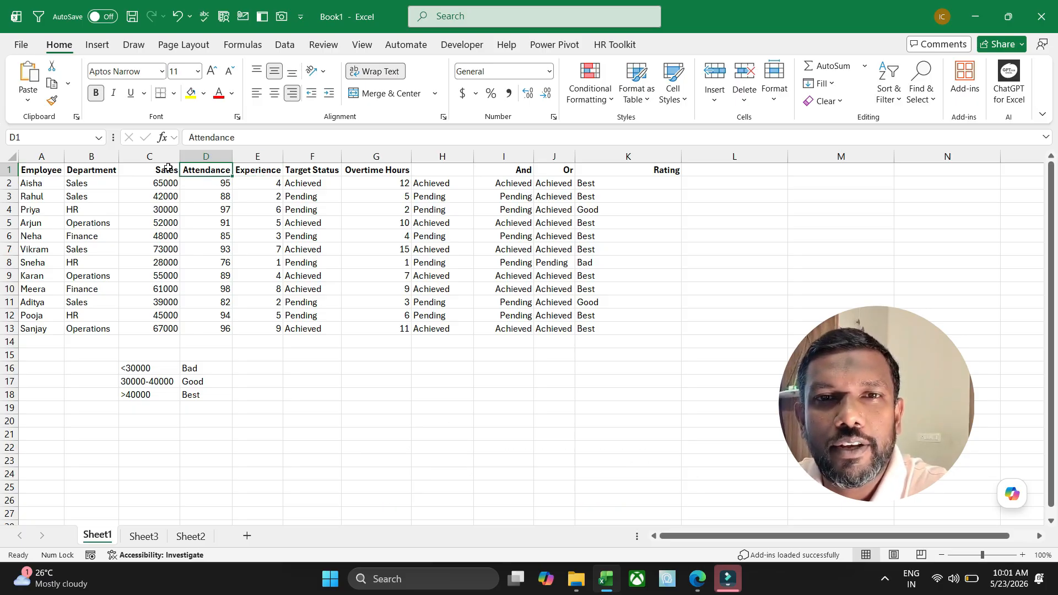